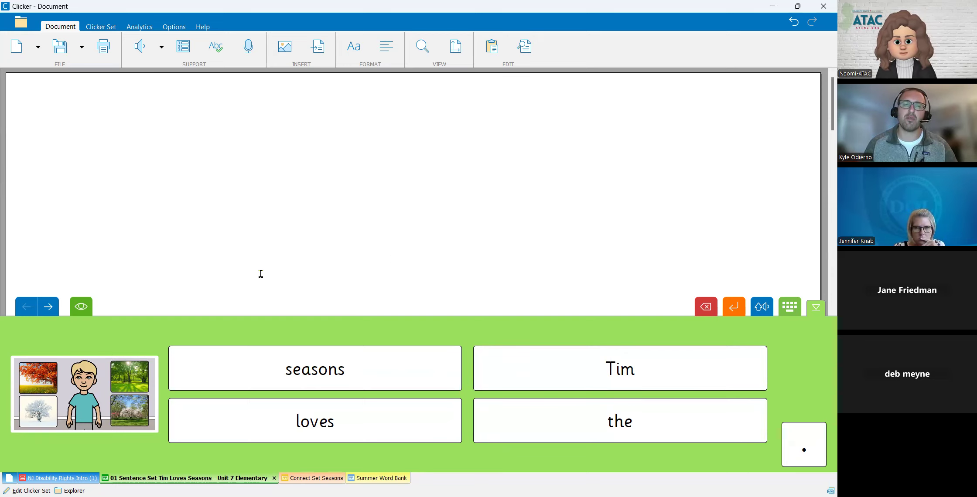
- Show the model sentence for the first grid, have it read aloud, and close it
click(81, 307)
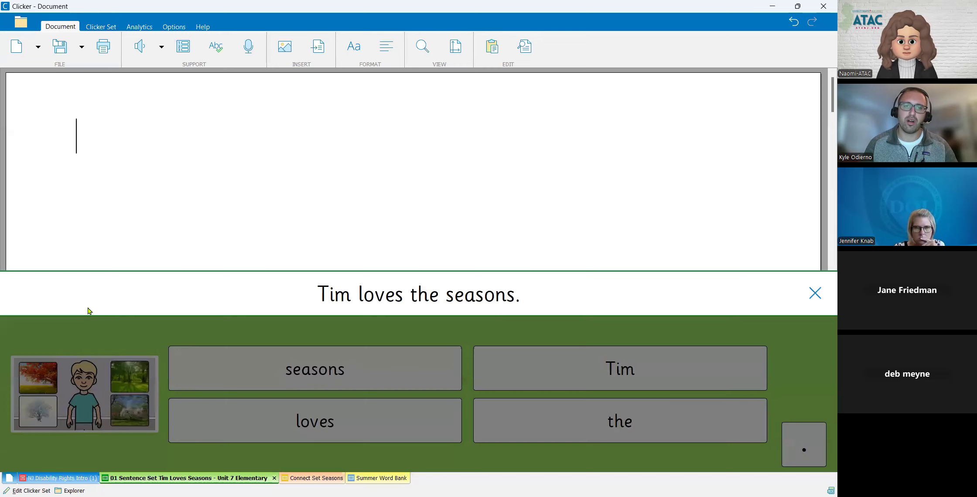
click(359, 305)
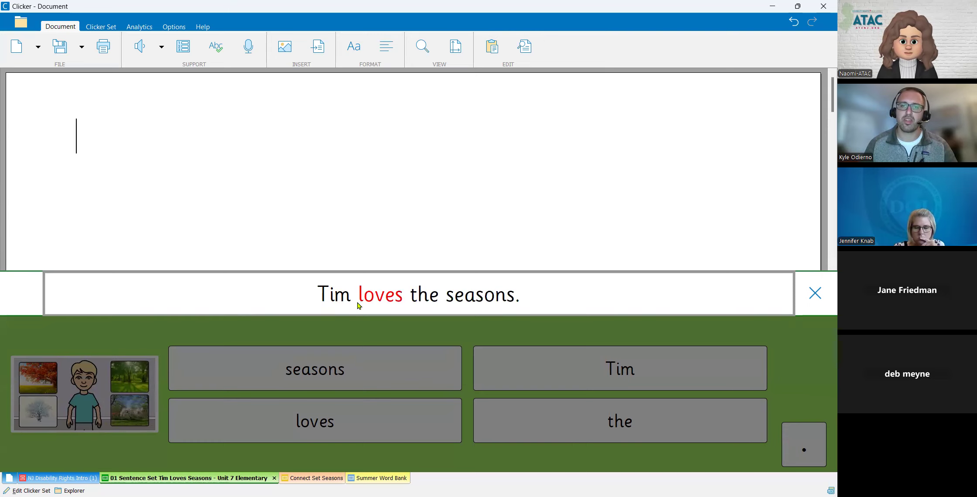
click(814, 293)
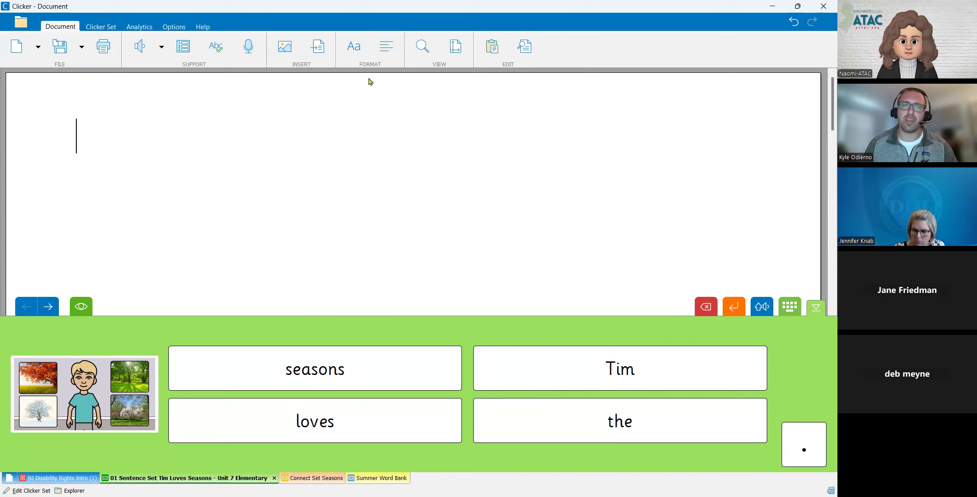
- Turn on speaking of words as you type in the speech options and confirm
click(183, 28)
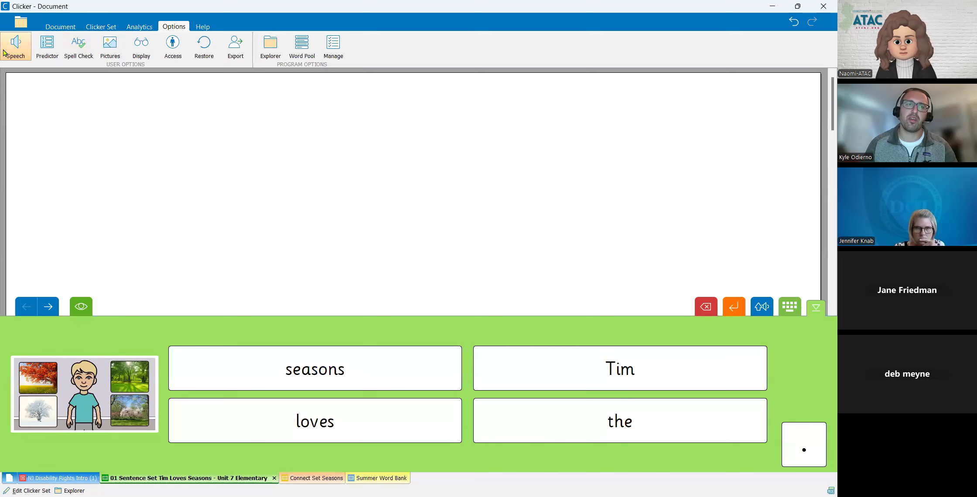
click(395, 211)
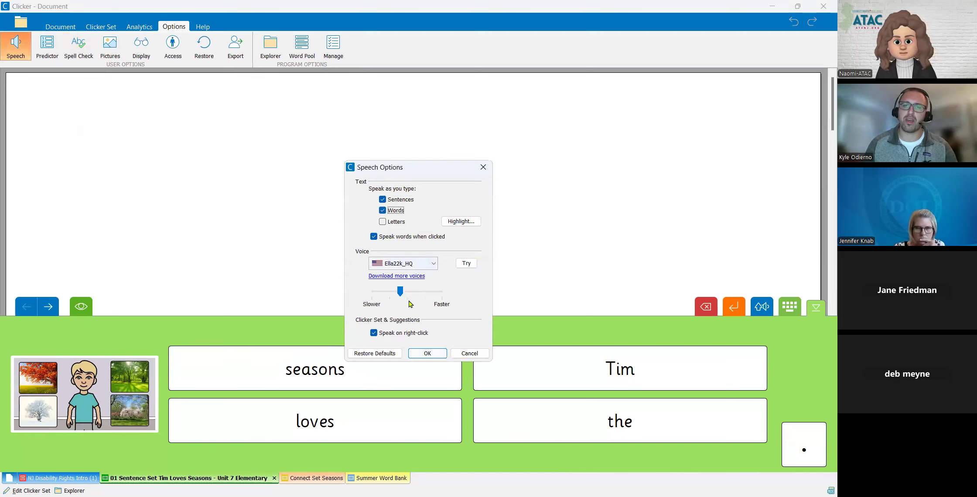
click(436, 356)
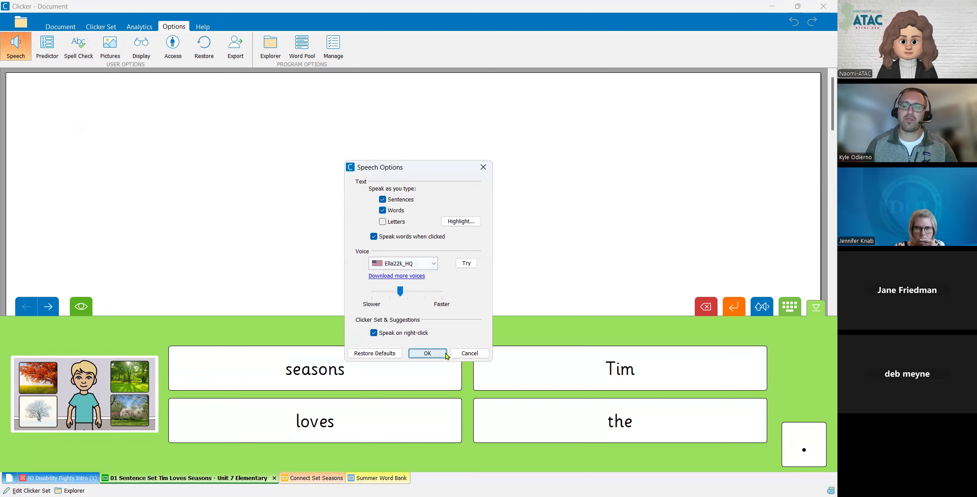
- Build the sentence "Tim loves the seasons." in the document from the word cells, including the full stop
click(564, 375)
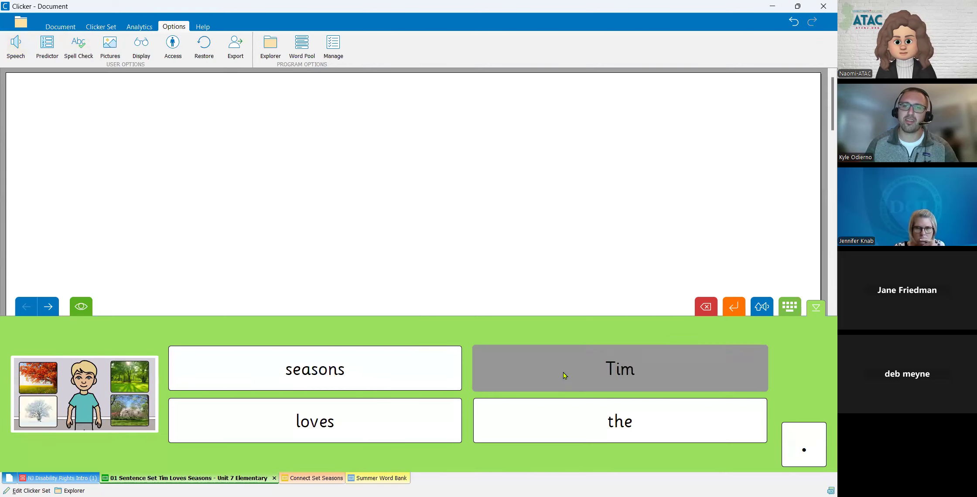
click(425, 421)
click(565, 426)
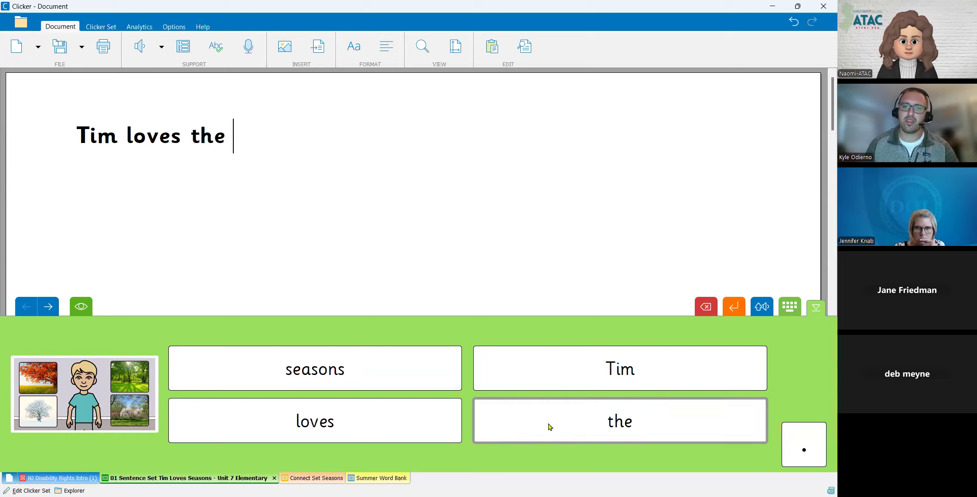
click(412, 377)
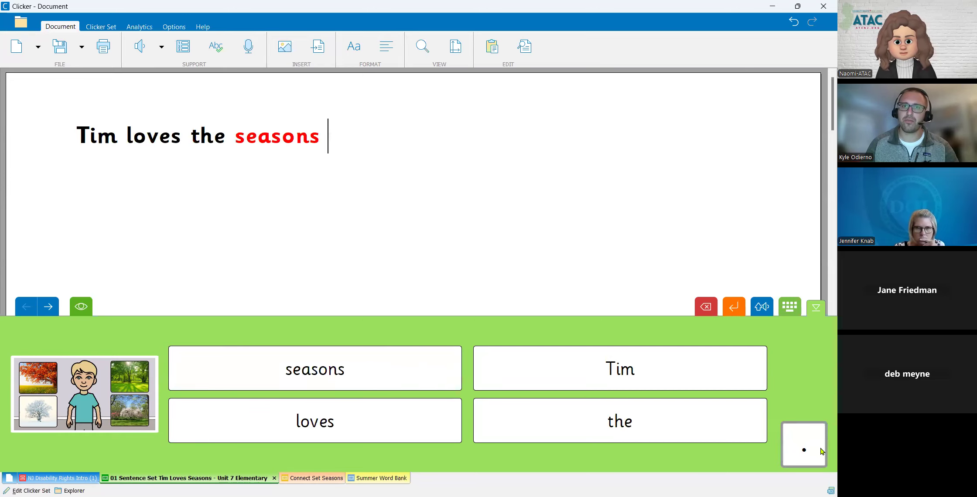
click(807, 445)
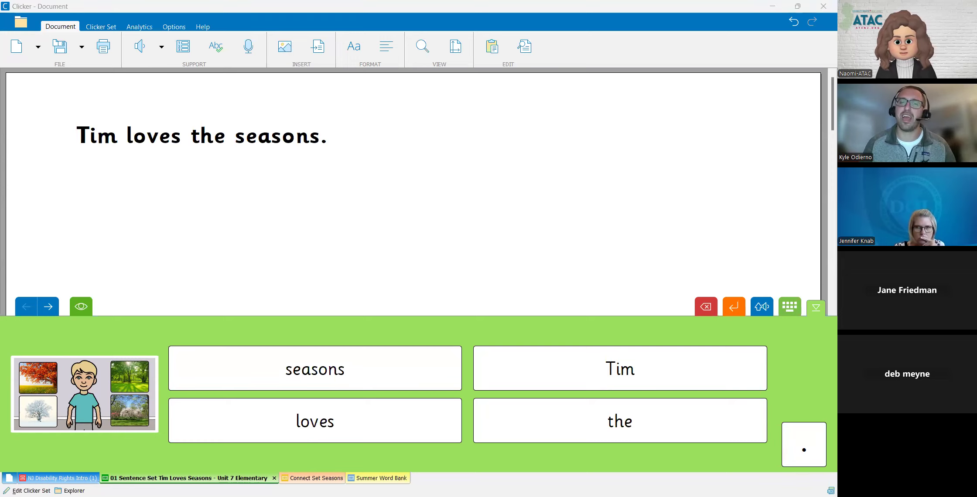
click(429, 168)
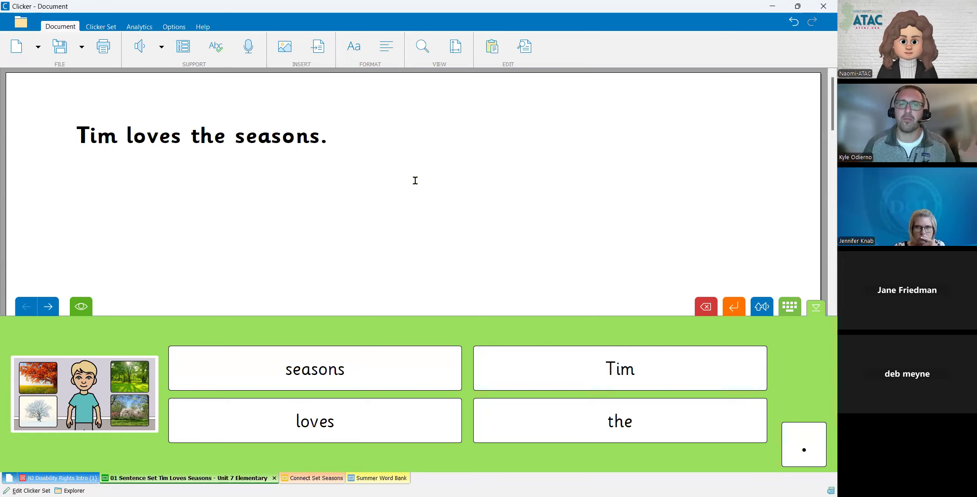
- Browse forward through the winter, snowman and spring grids of the sentence set and return to the first grid
click(49, 307)
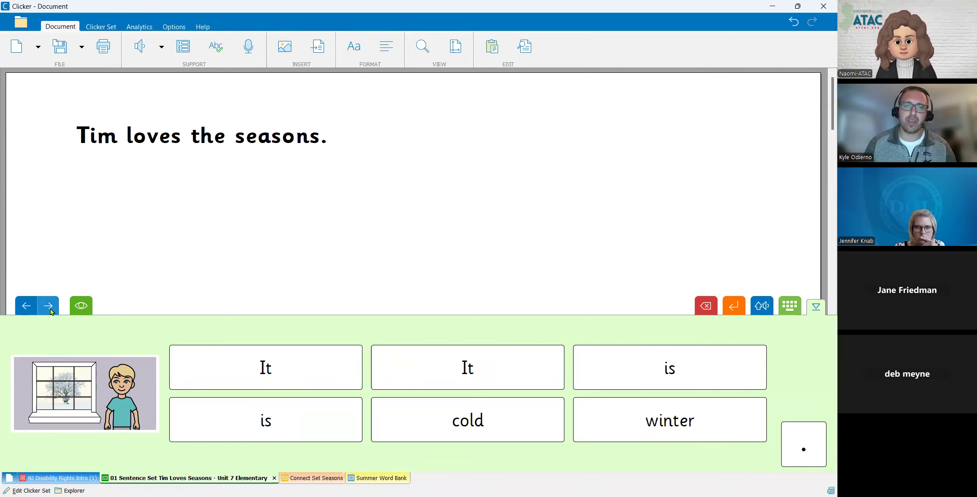
click(49, 309)
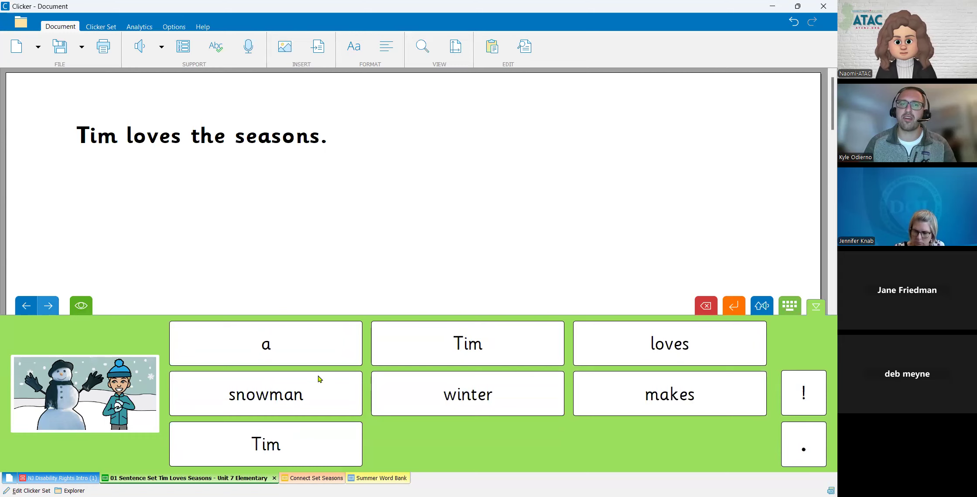
click(49, 307)
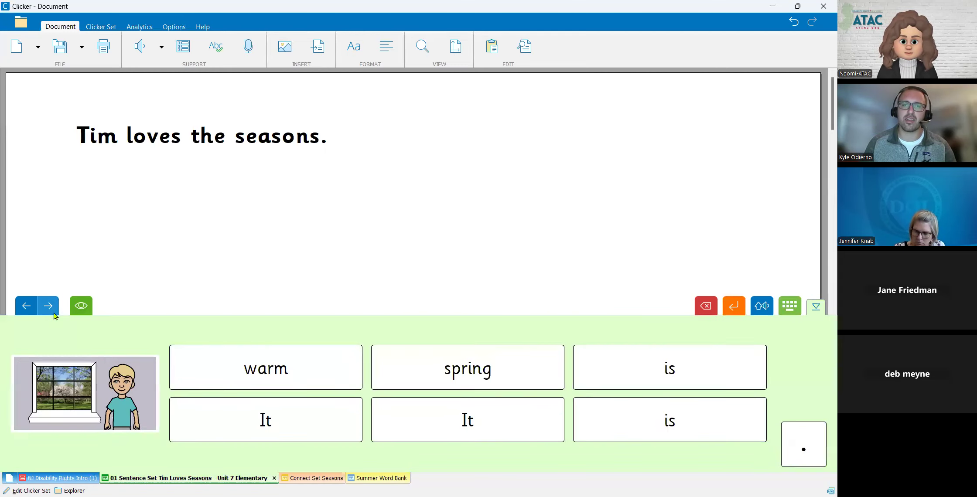
click(26, 309)
click(26, 310)
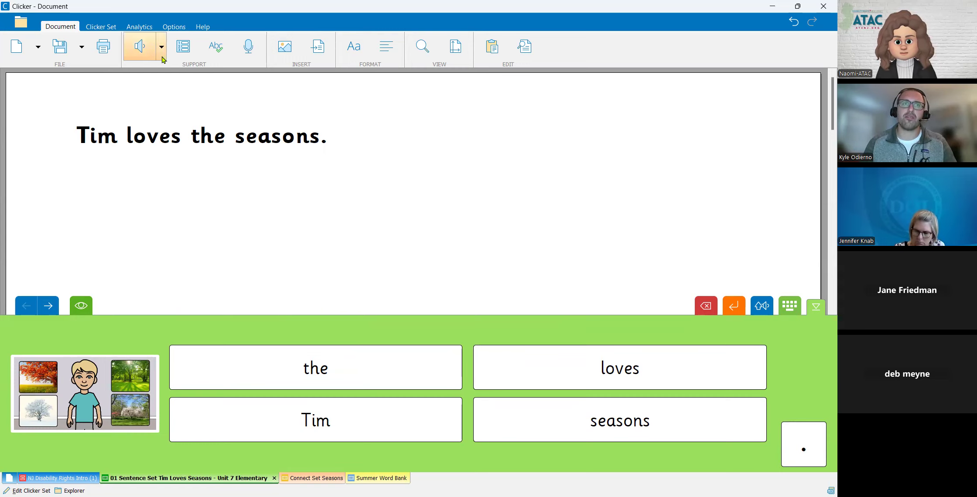
- Open the sentence set for editing and look through the winter, snowman and spring grids
click(105, 27)
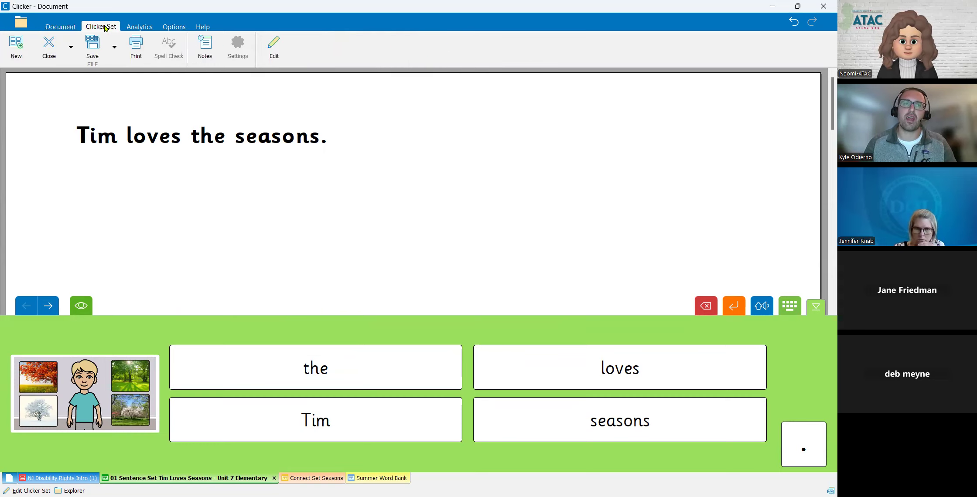
click(270, 52)
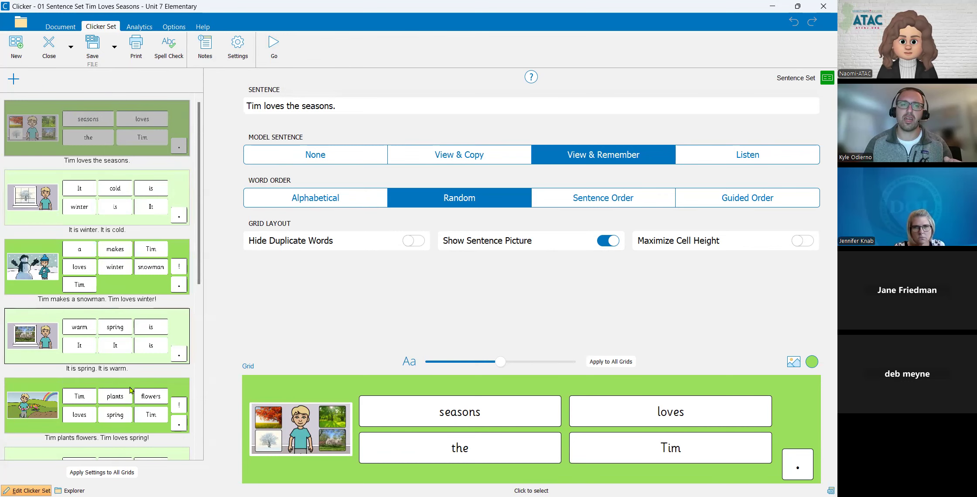
click(152, 207)
click(129, 263)
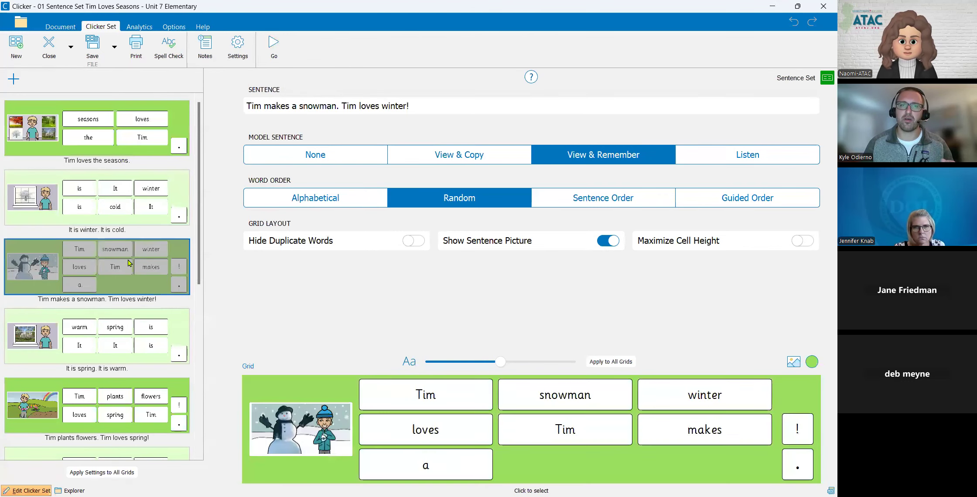
click(127, 323)
- In the first grid's sentence, replace "Tim" with the presenter's first name
click(144, 147)
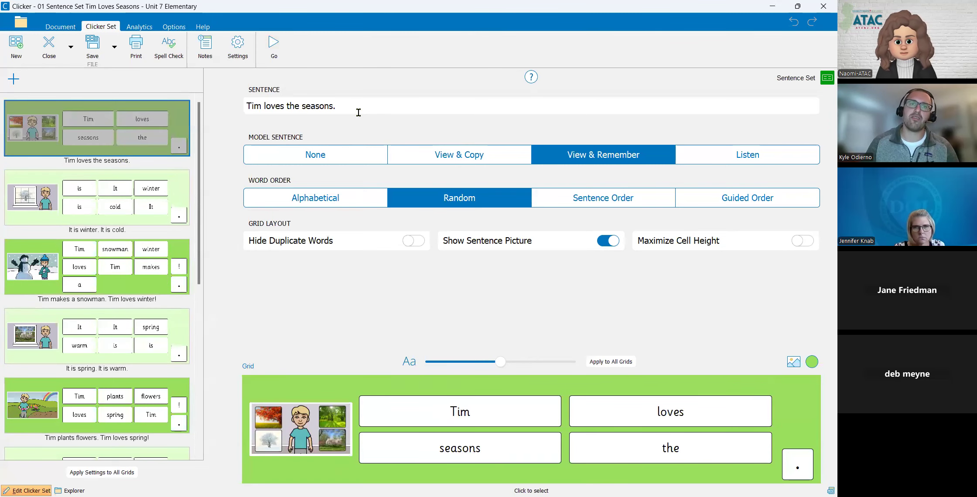
double_click(262, 107)
key(BackSpace)
text(Kyle)
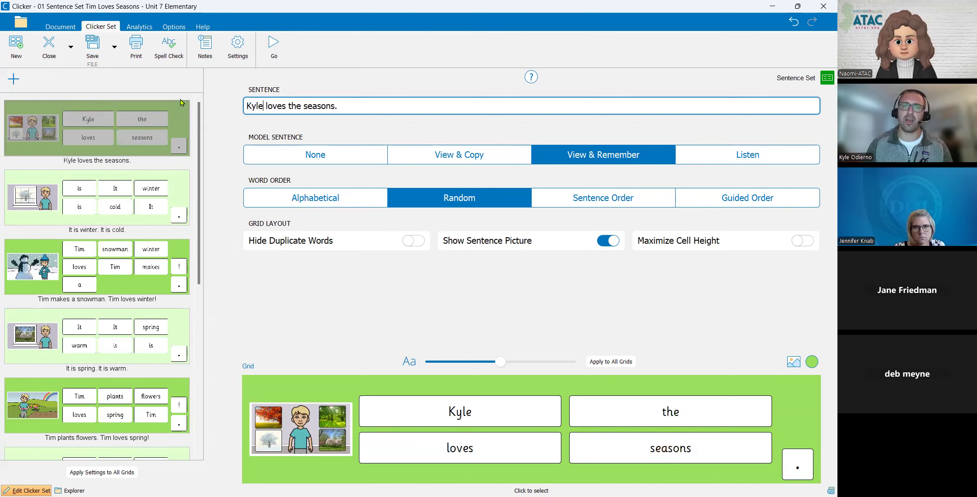
- Inspect the first grid's picture cell and its individual word cells, and return to the grid settings
click(276, 445)
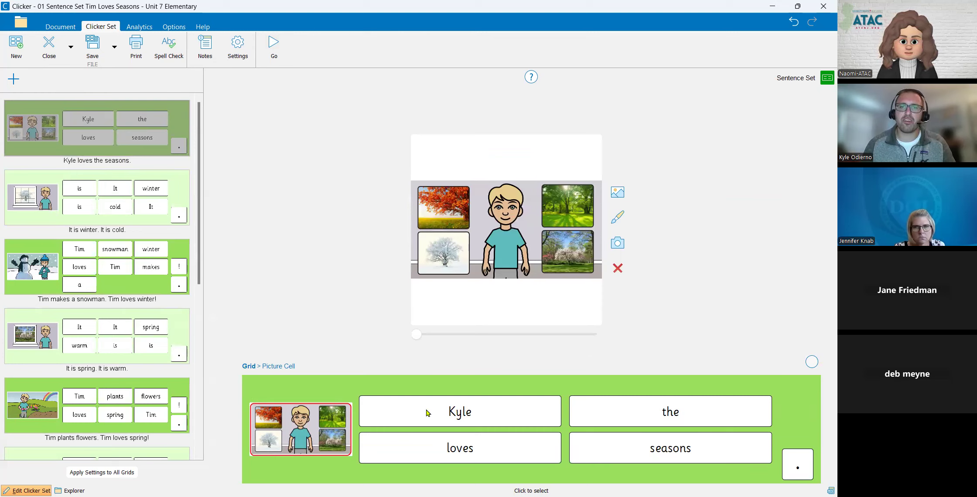
click(441, 412)
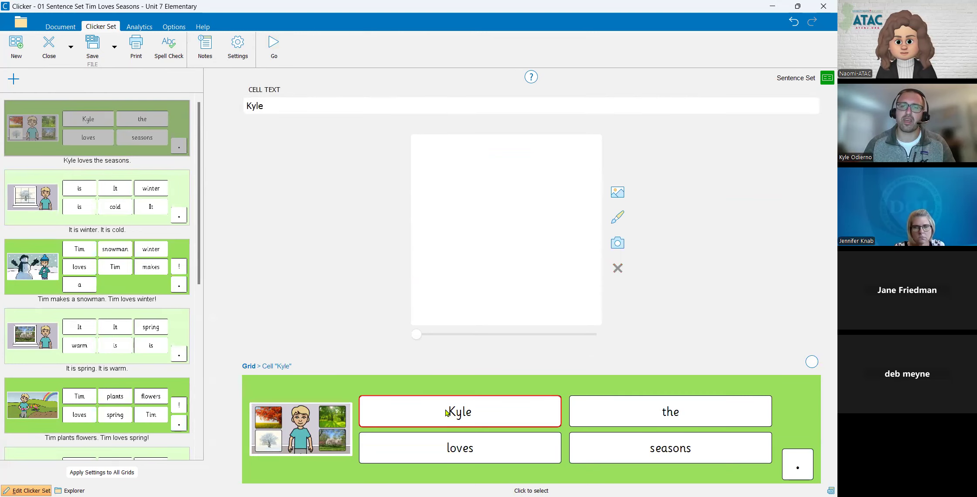
click(643, 412)
click(659, 445)
click(466, 450)
click(473, 418)
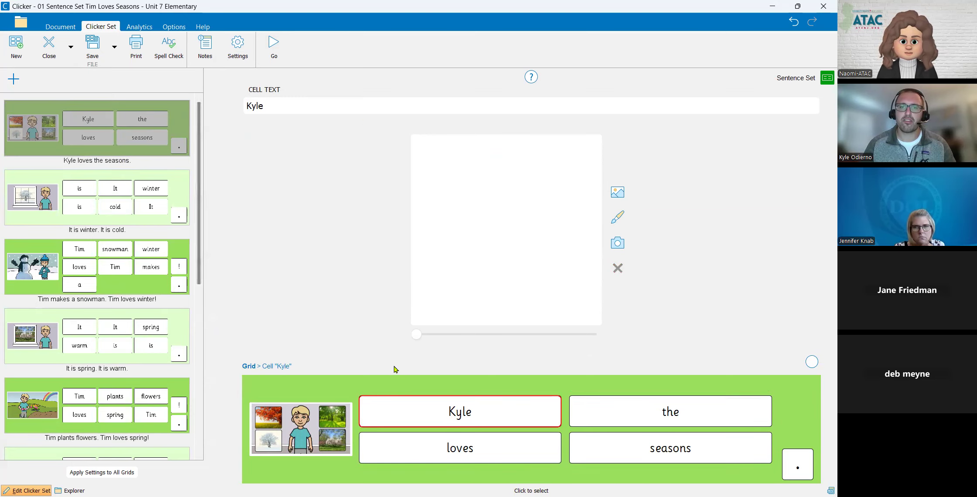
click(394, 383)
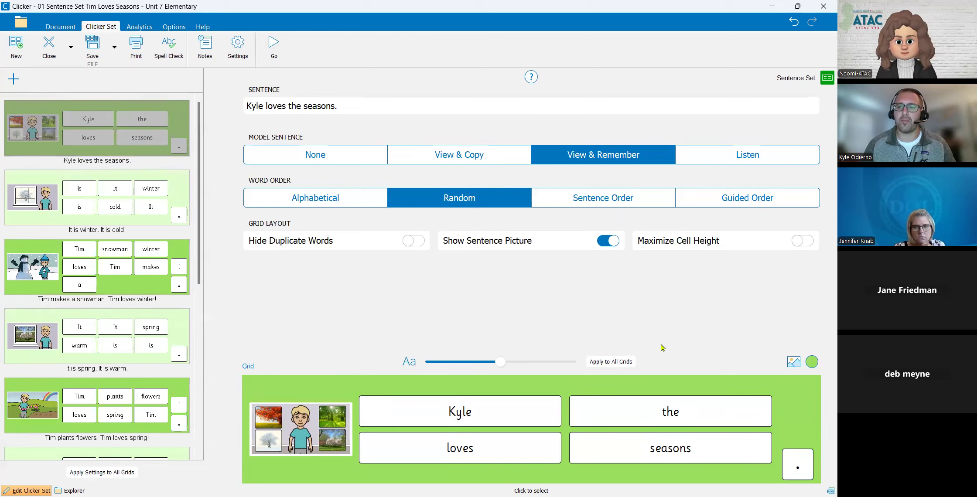
- Picturize the first grid's cells from all four listed picture libraries, ignoring high frequency words
click(790, 361)
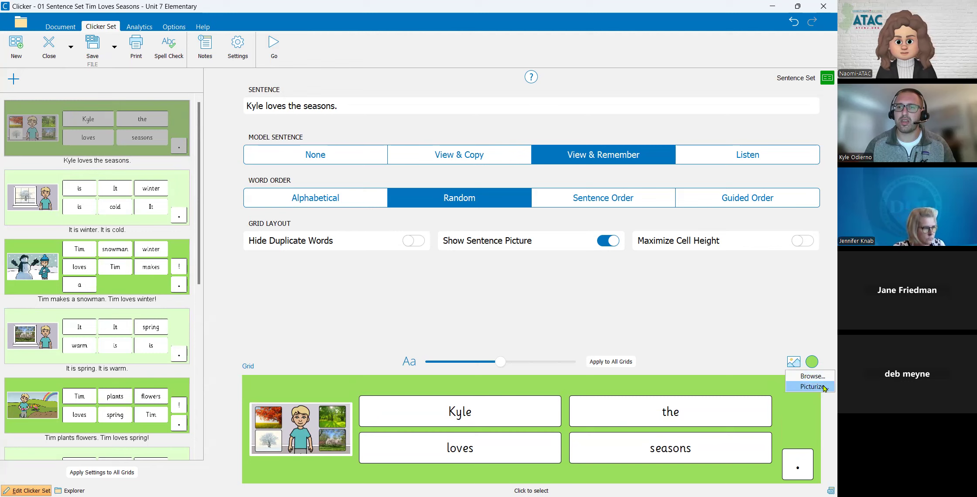
key(Return)
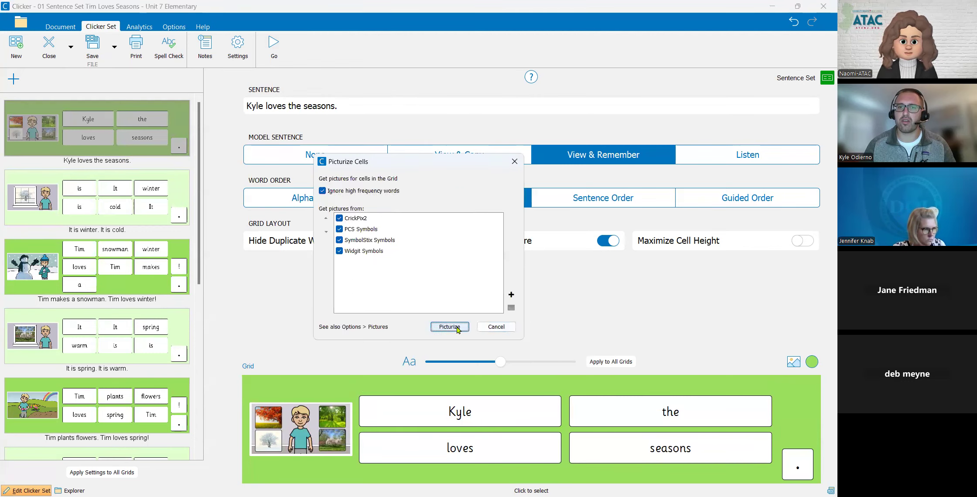
click(457, 329)
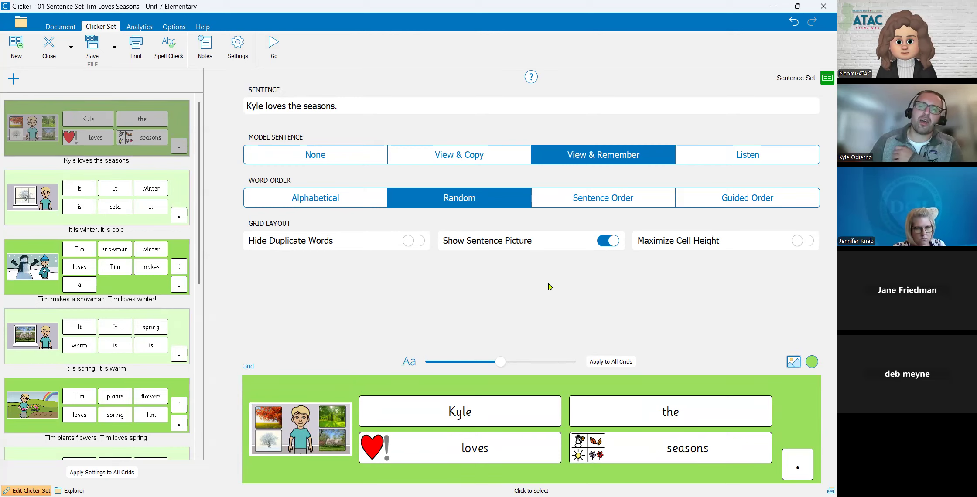
- Run the edited sentence set and review the first grid's model sentence, closing it after each viewing
click(274, 46)
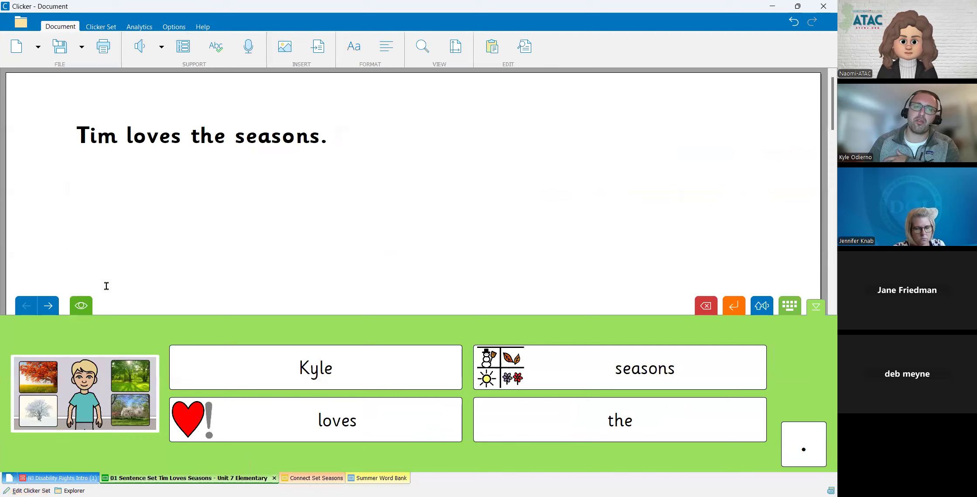
click(81, 305)
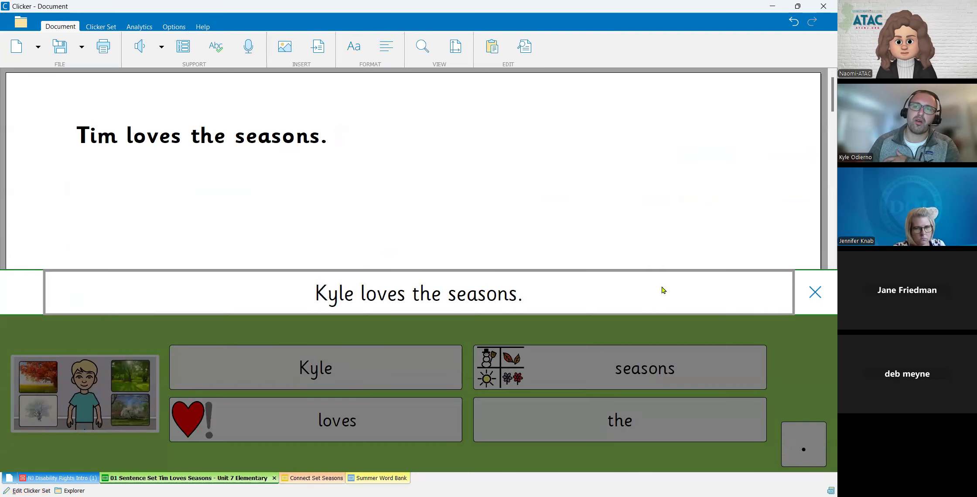
click(813, 292)
click(82, 306)
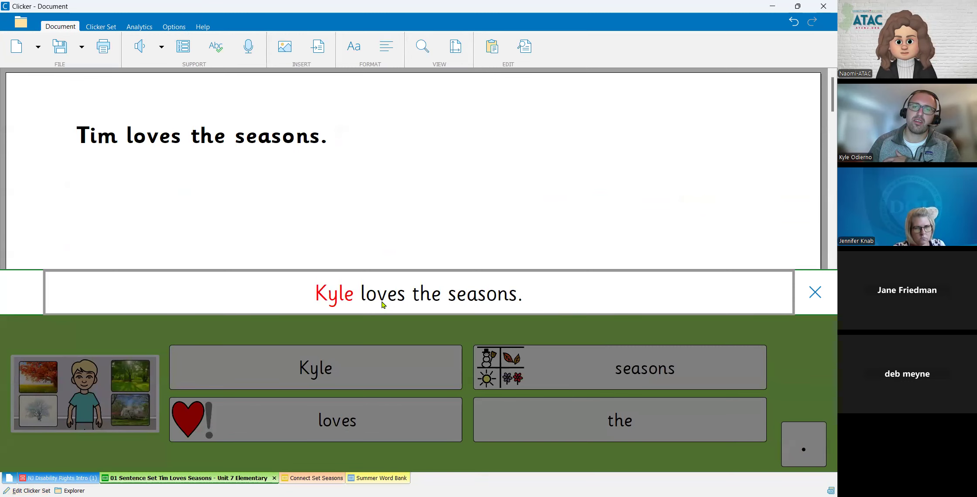
click(815, 290)
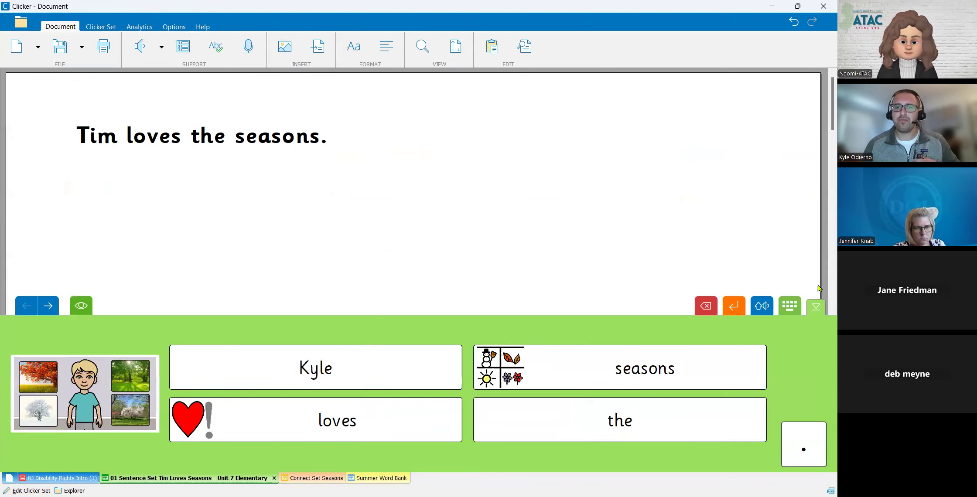
- Reopen the set for editing and set the first grid's model sentence to View & Copy and word order to Guided Order
click(100, 29)
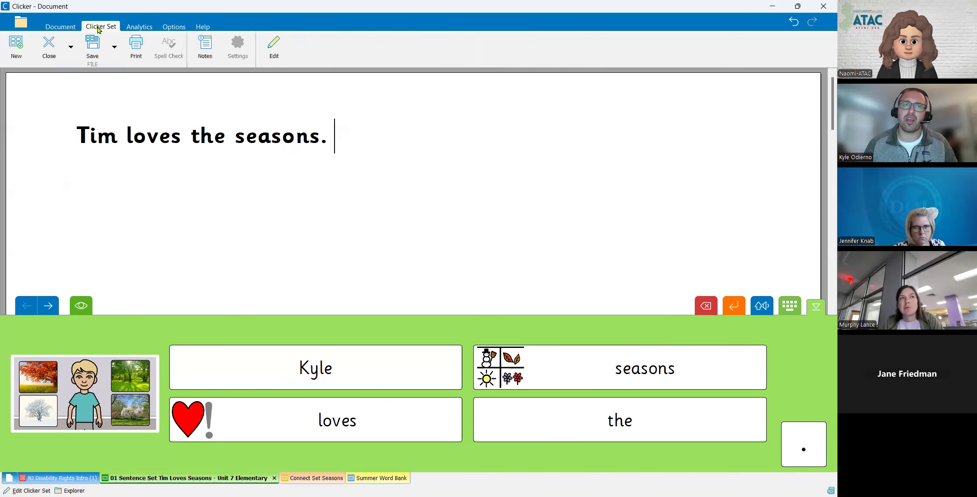
click(274, 48)
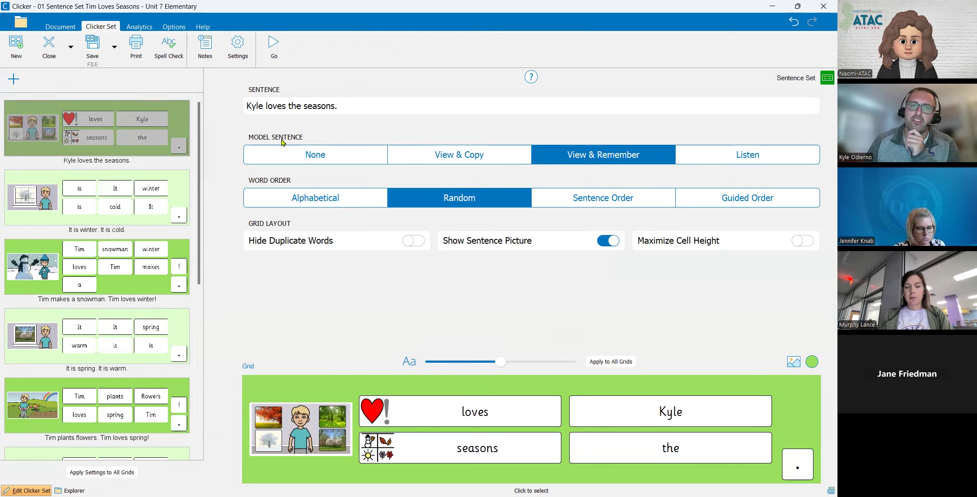
click(440, 159)
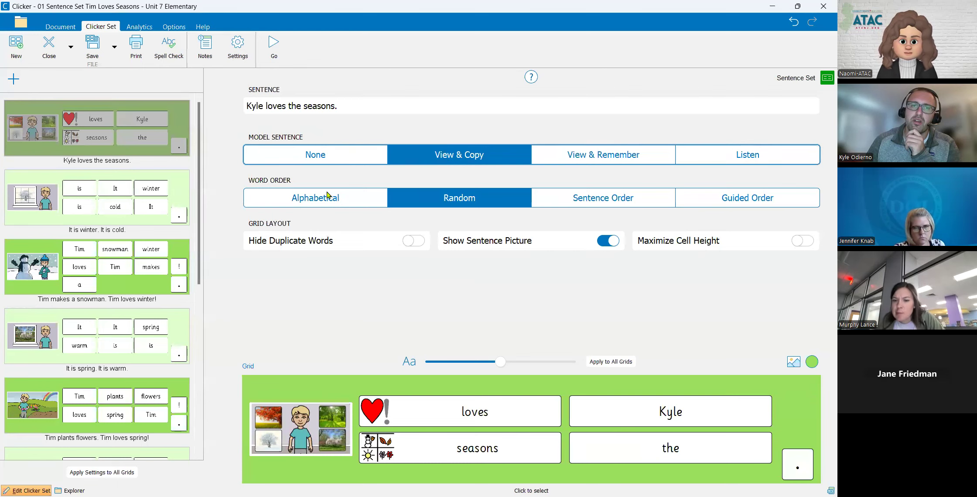
click(723, 201)
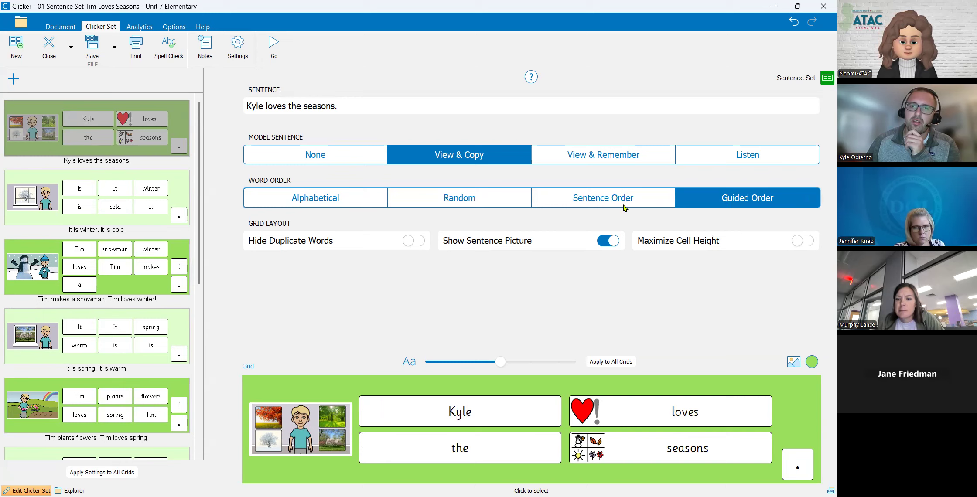
- Preview the first grid's words in Random order, and restore Guided Order
click(478, 201)
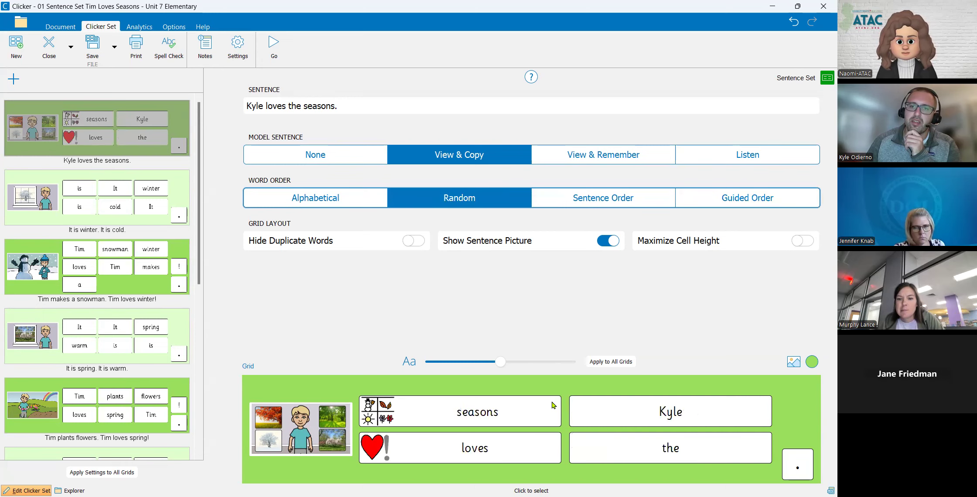
click(722, 199)
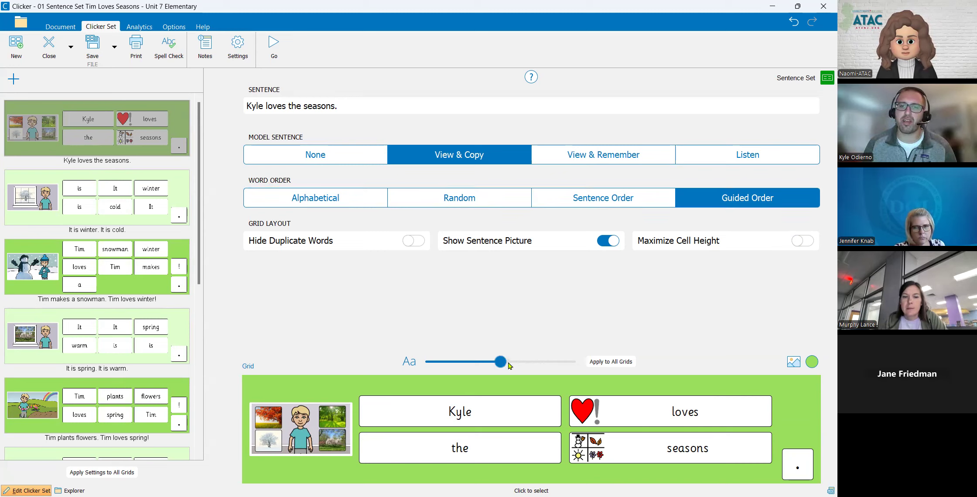
- Maximize the first grid's text size and cell height, and apply its model, order, layout and color settings to all grids
drag(501, 362, 626, 364)
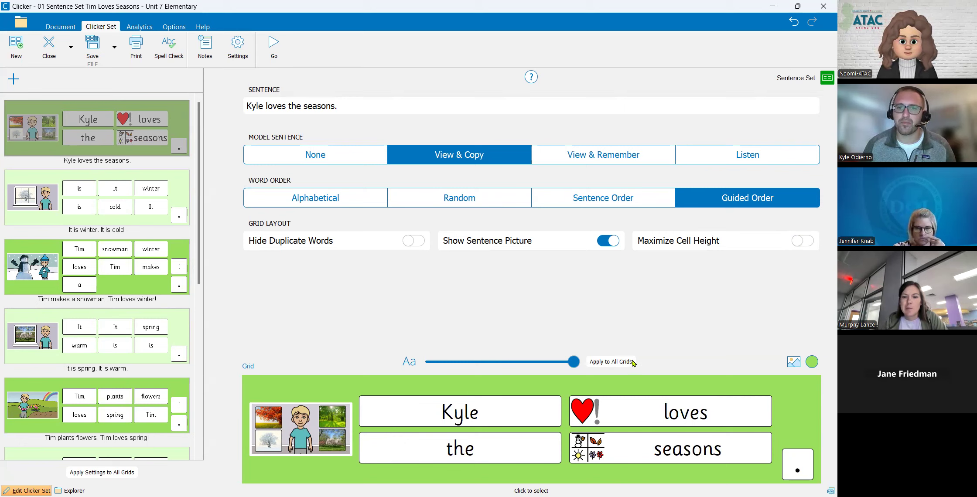
click(798, 247)
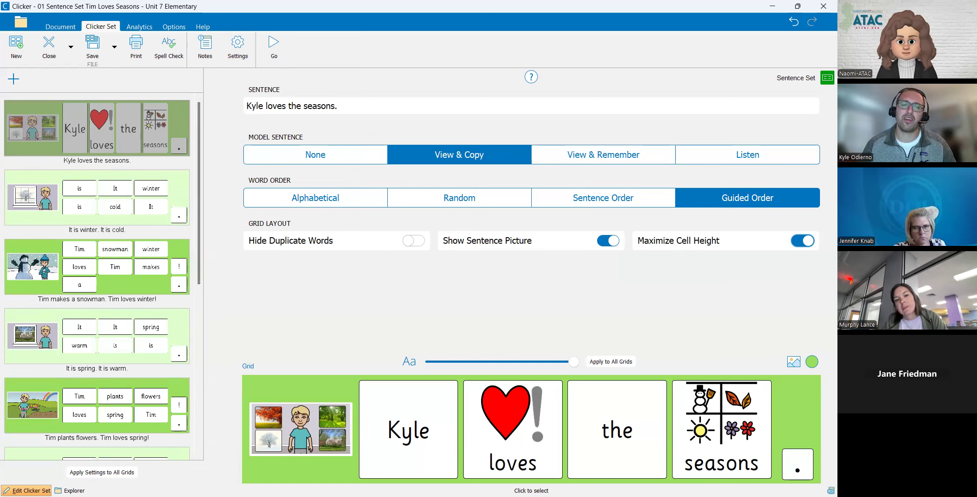
click(121, 475)
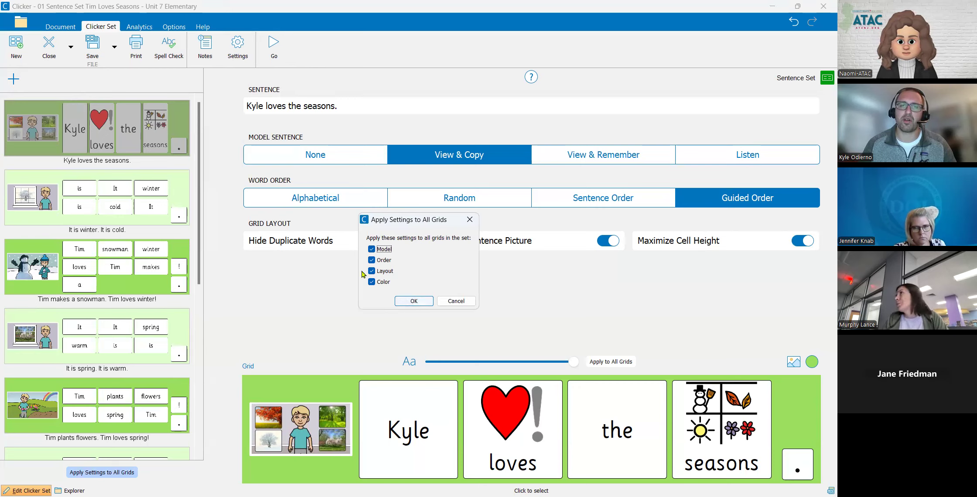
click(409, 305)
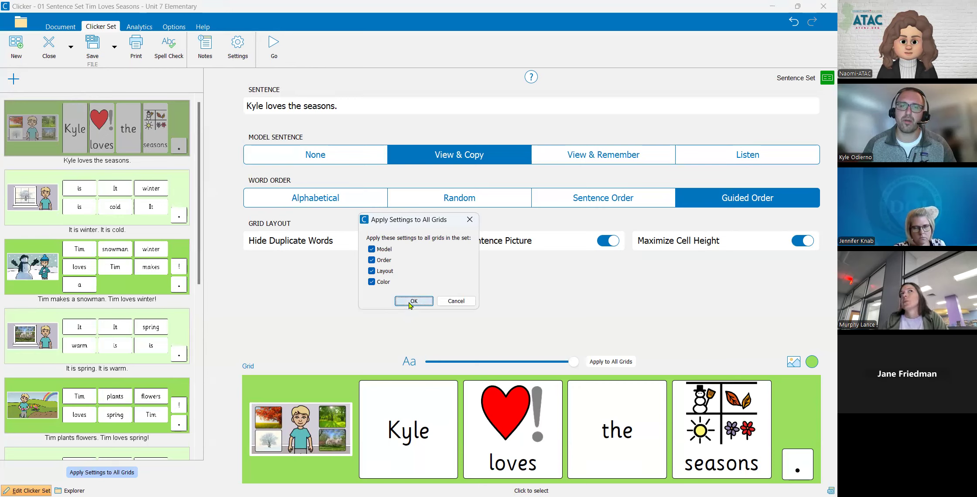
- Run the sentence set, go to the winter grid and play its model sentence
click(269, 50)
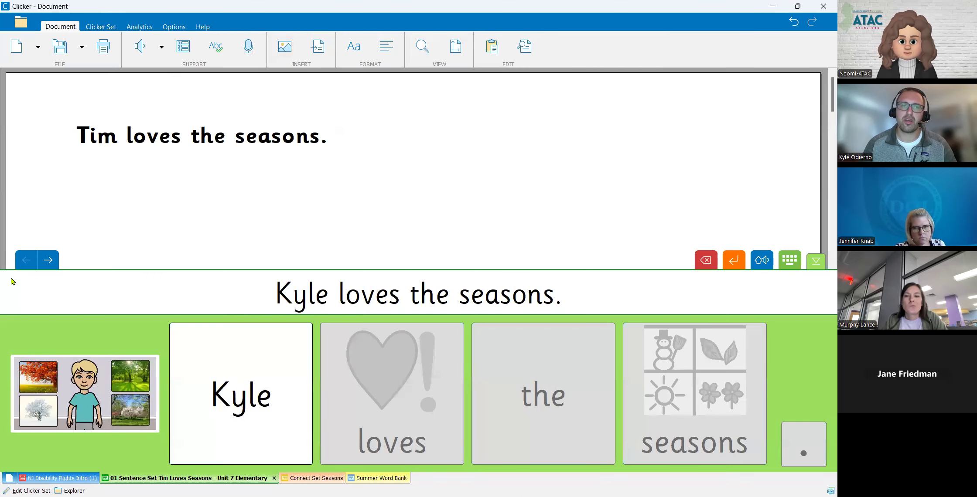
click(48, 259)
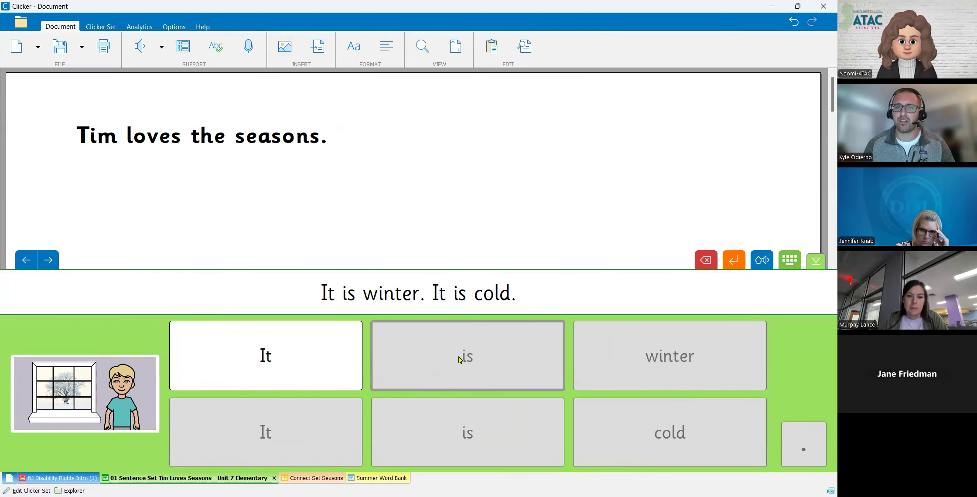
click(432, 298)
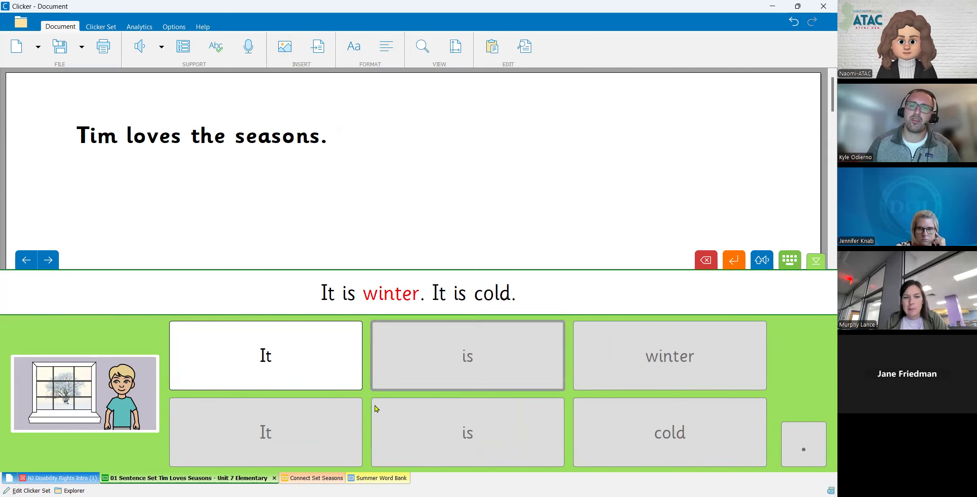
- Build "It is winter It is cold." in the document from the winter grid's word cells
click(306, 366)
click(425, 364)
click(680, 358)
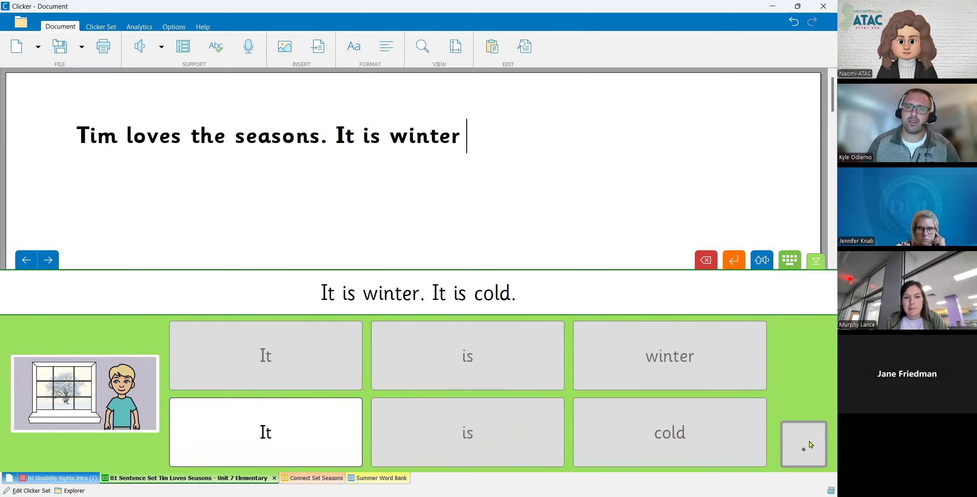
click(288, 453)
click(495, 440)
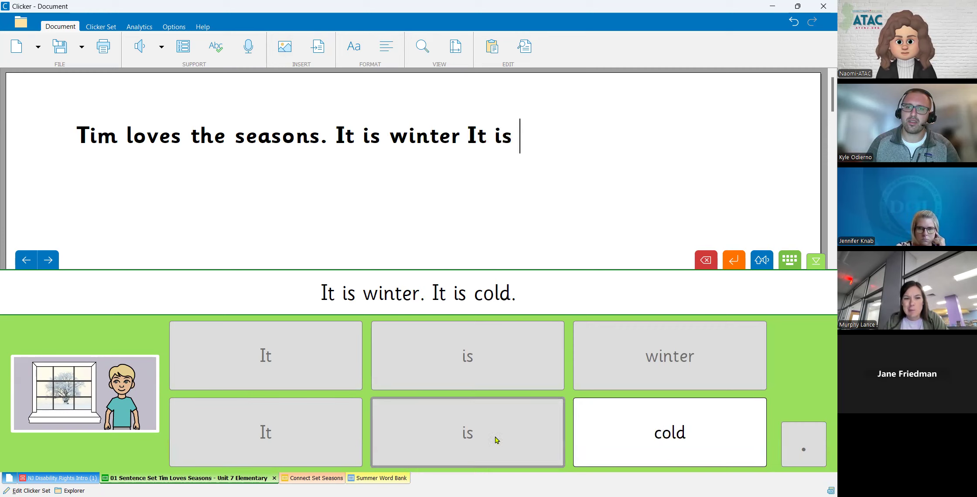
click(654, 435)
click(802, 445)
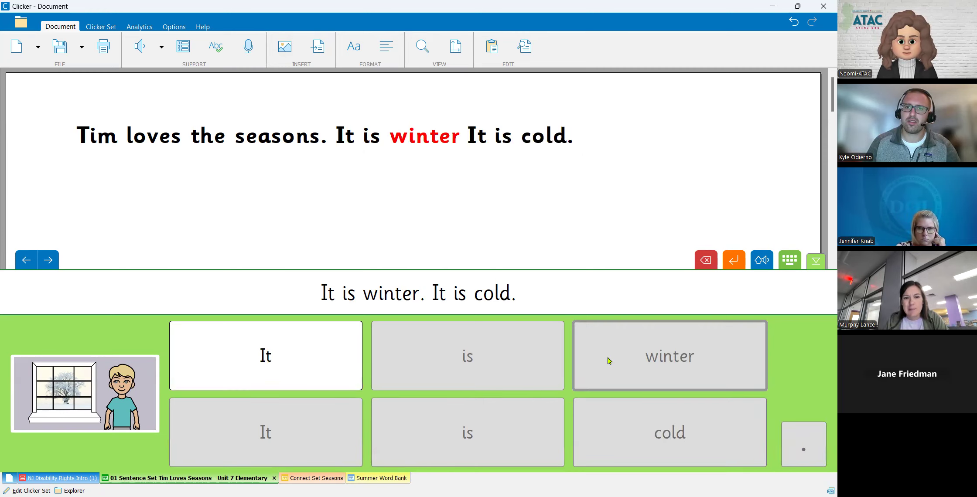
- Go to the snowman grid and build "Tim makes a snowman Tim loves winter." in the document from its cells
click(49, 265)
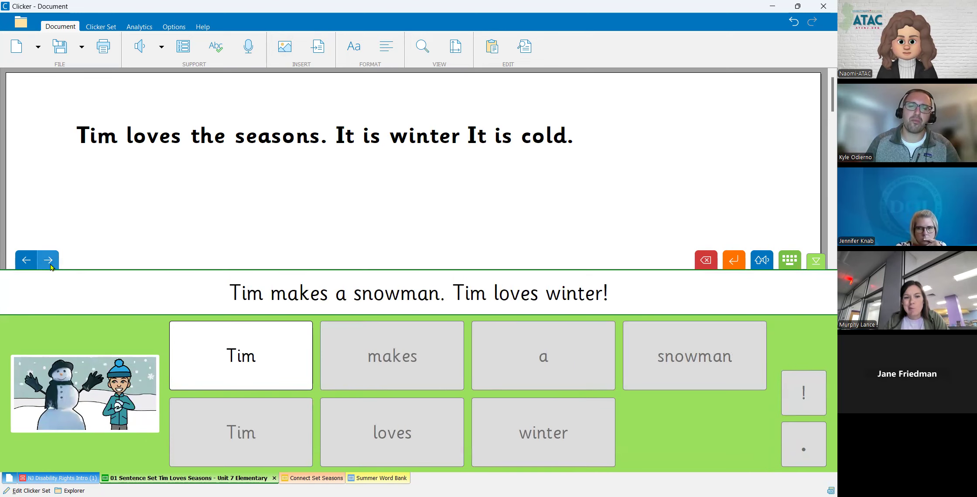
click(245, 385)
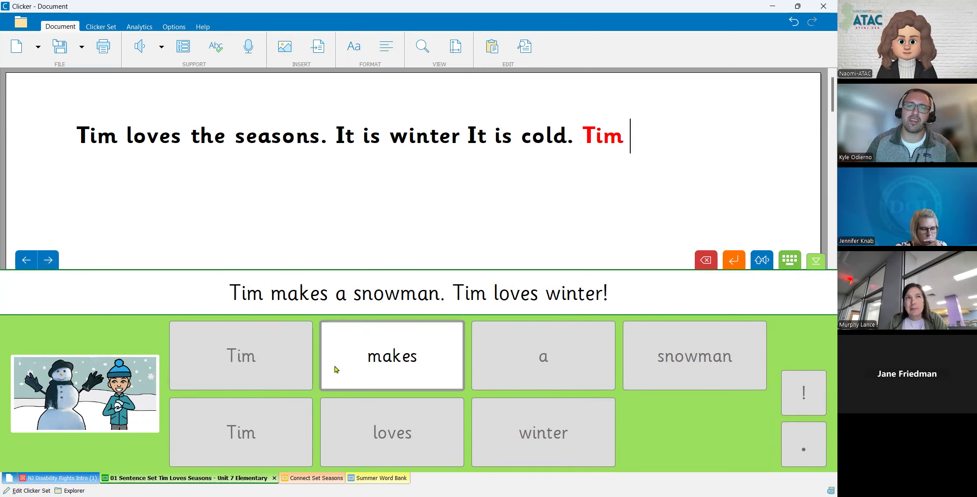
click(374, 370)
click(499, 364)
click(632, 359)
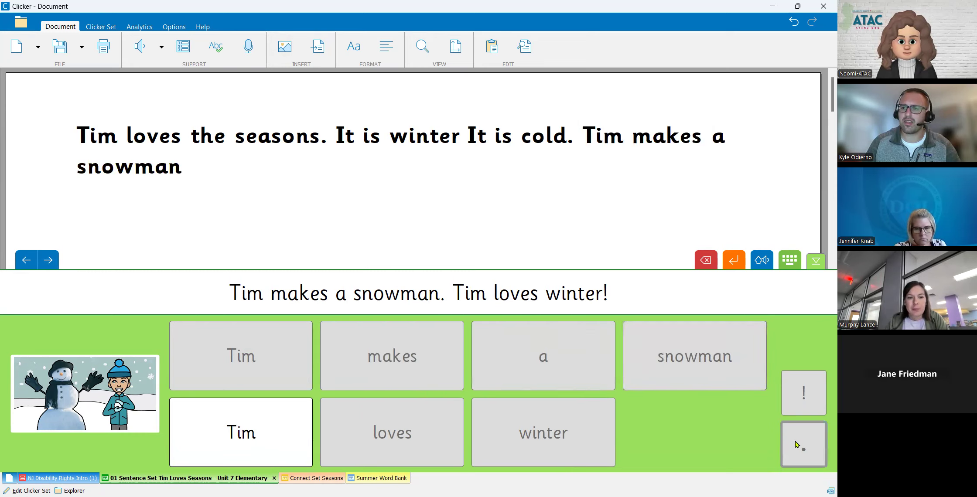
click(244, 434)
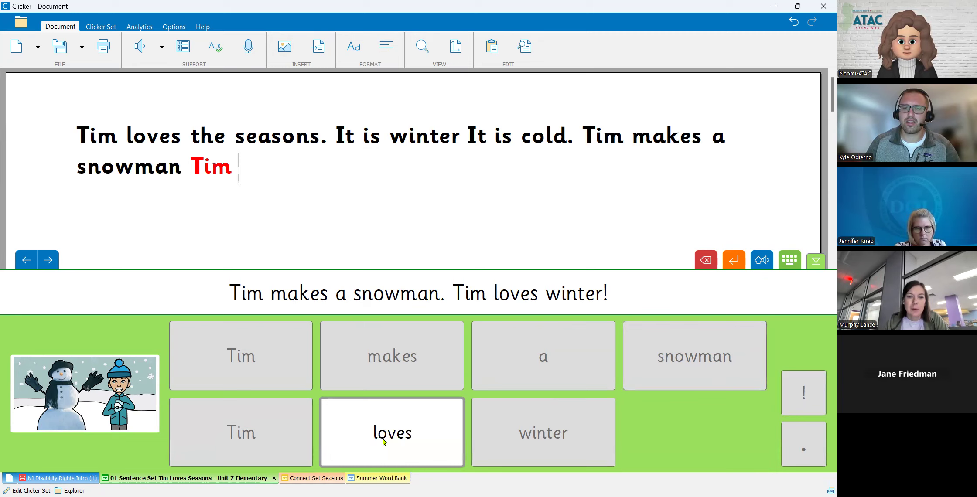
click(384, 442)
click(558, 435)
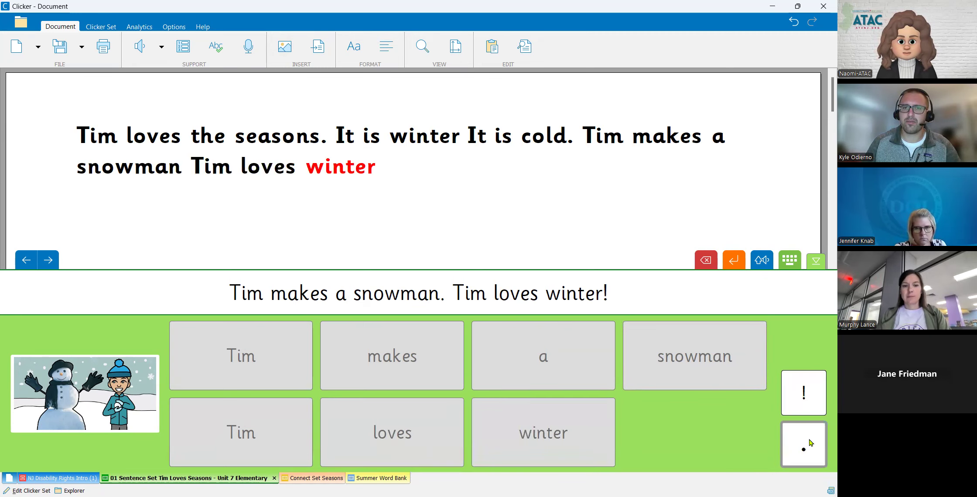
click(810, 442)
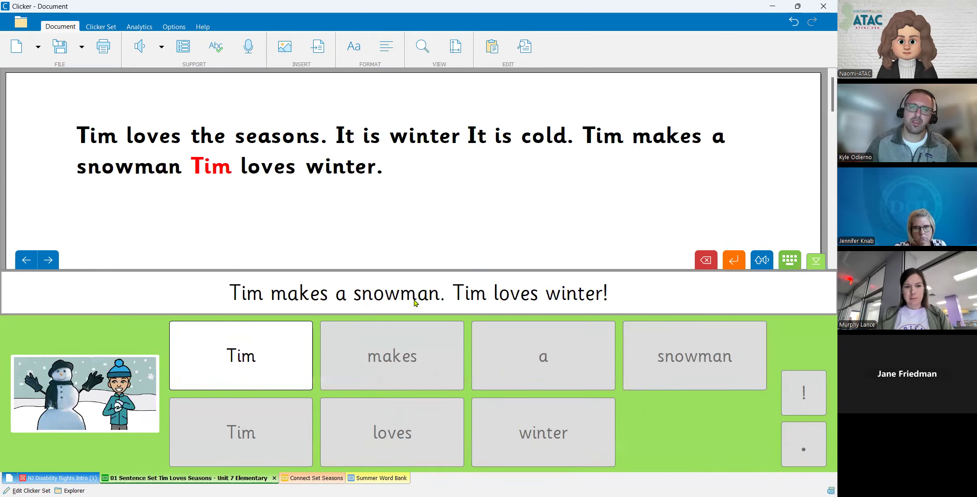
- Review the remaining grids up to the "Tim plays outside" grid, and return to the first grid
click(51, 261)
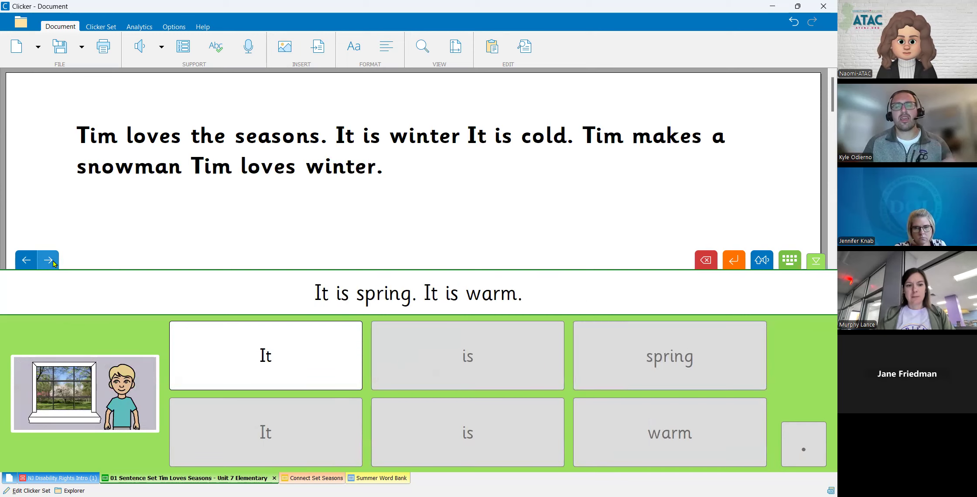
click(52, 261)
click(52, 261)
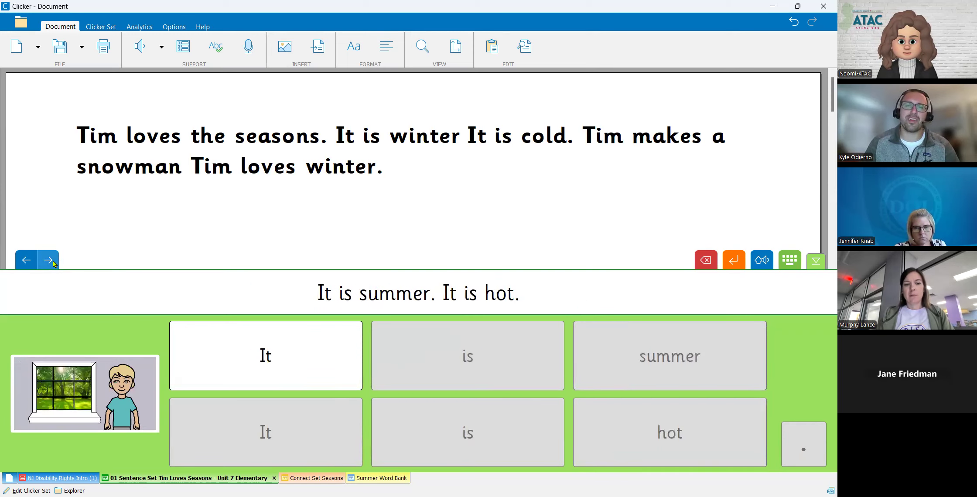
click(51, 261)
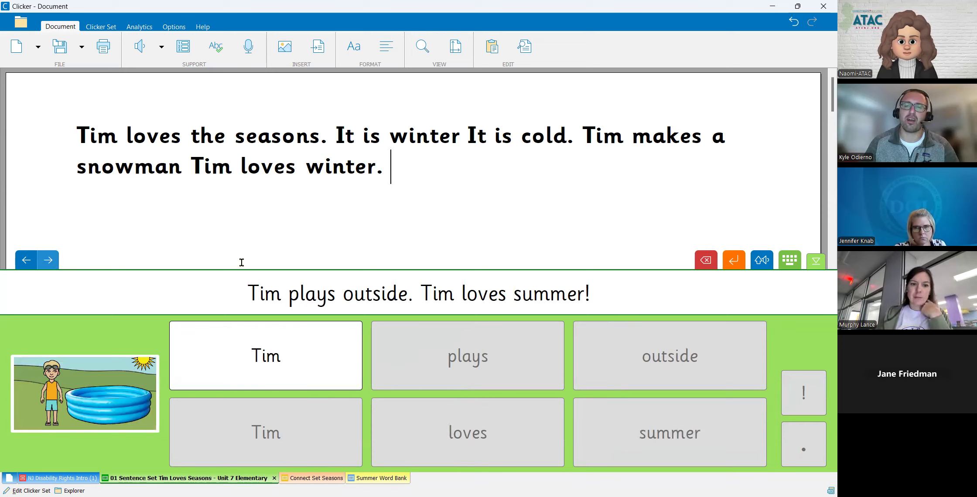
click(26, 262)
click(26, 262)
click(27, 262)
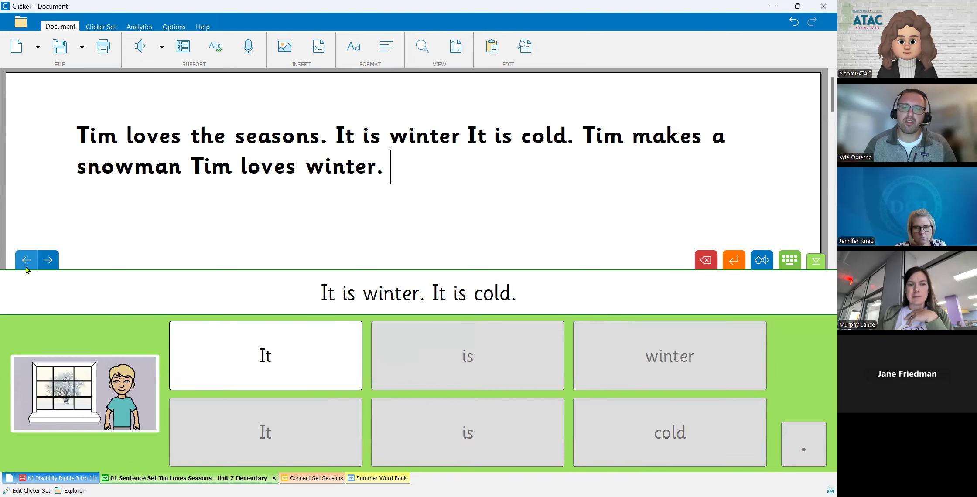
click(26, 262)
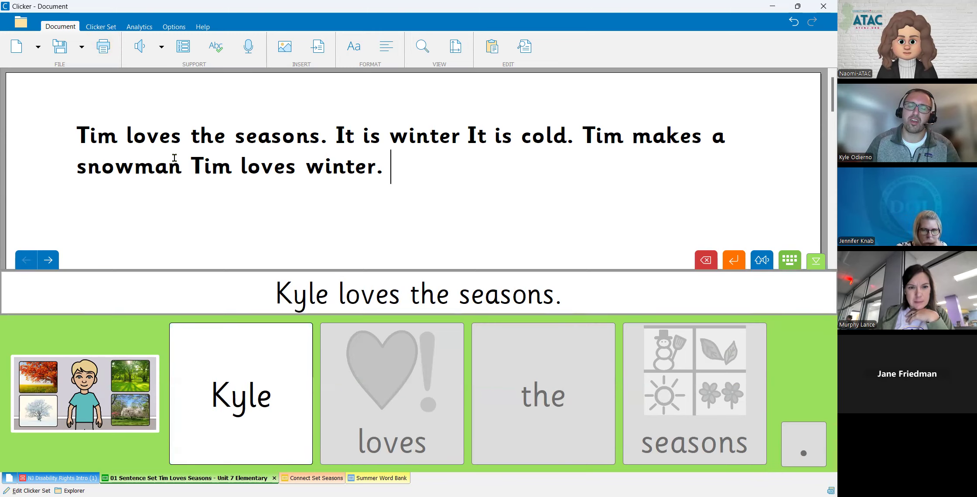
- Go to the winter grid and clear all the text from the document
click(101, 27)
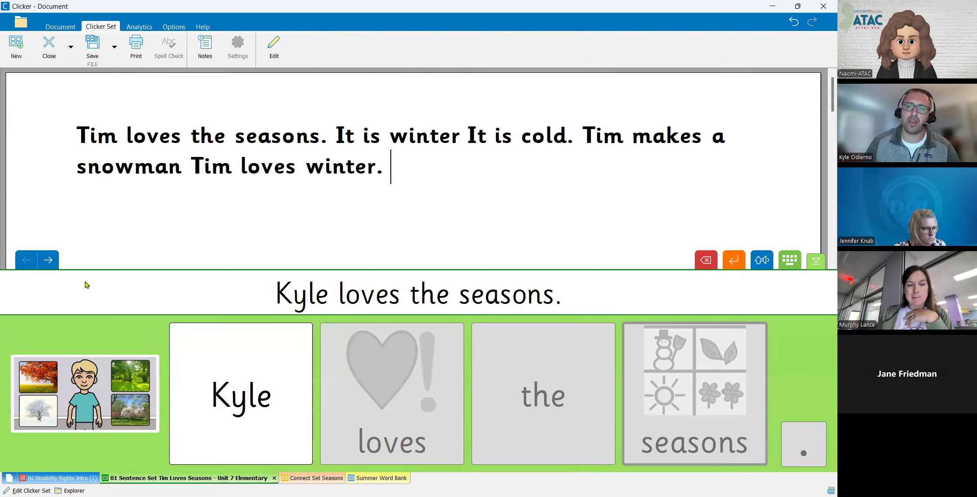
click(48, 260)
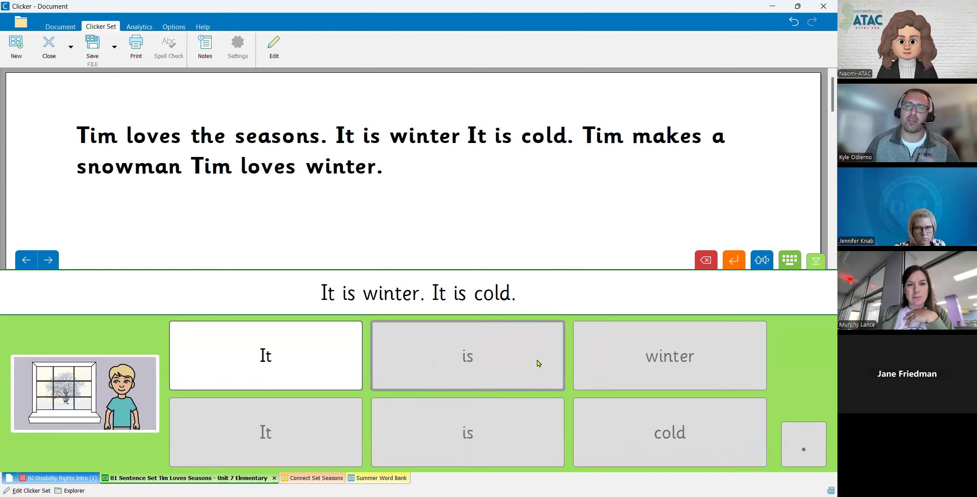
drag(391, 171, 21, 136)
key(BackSpace)
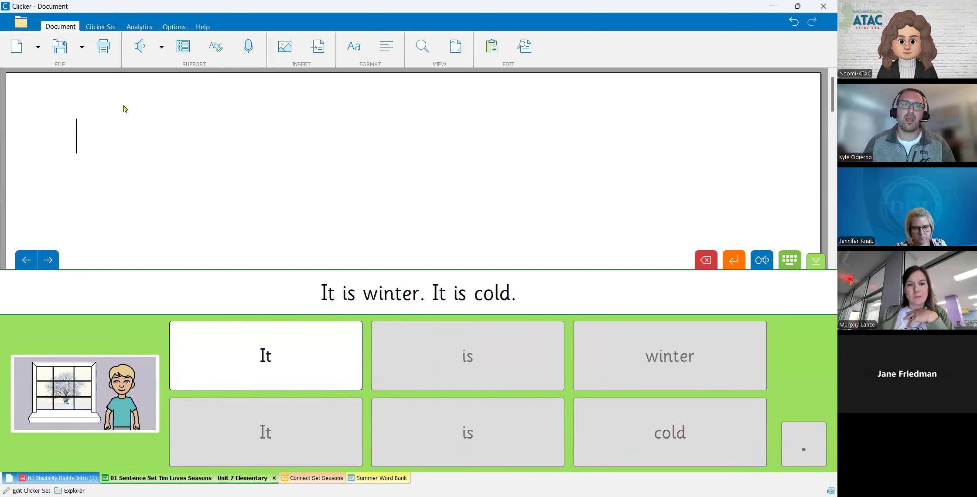
- Save the sentence set as a Clicker Book (*.clkb) named "01 Sentence Set Tim Loves Seasons - Unit 7 Elementary" in the NJ Disability Rights folder
click(100, 27)
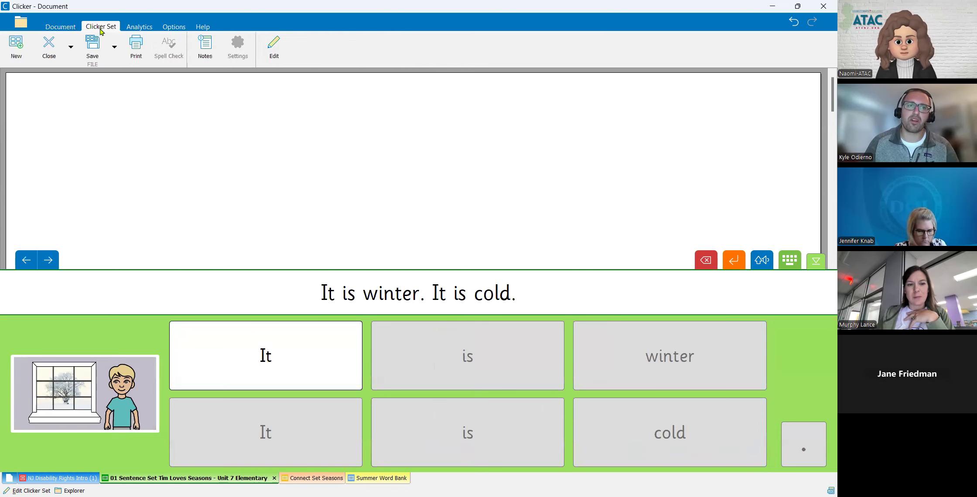
click(118, 51)
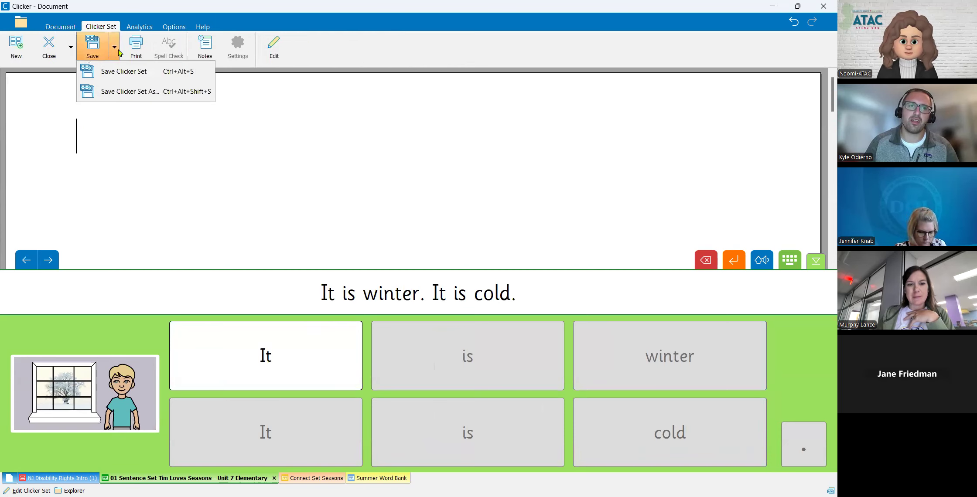
click(131, 92)
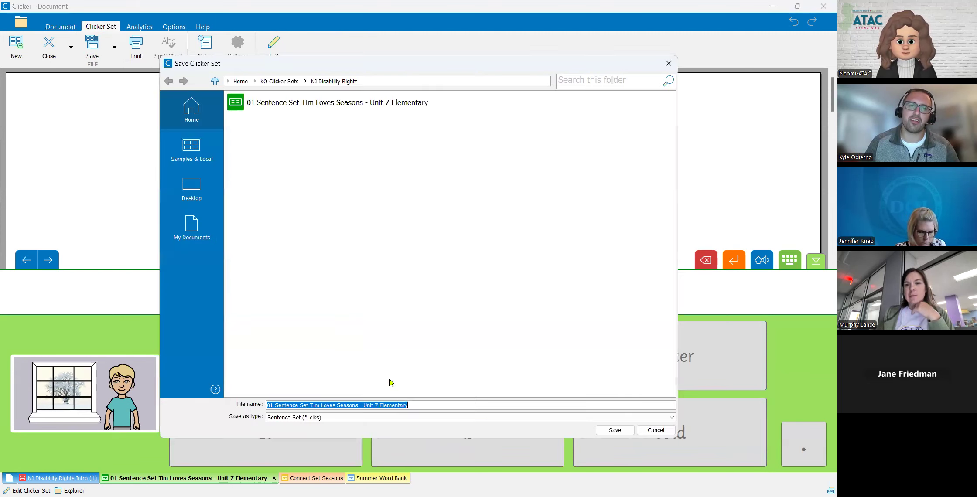
click(430, 418)
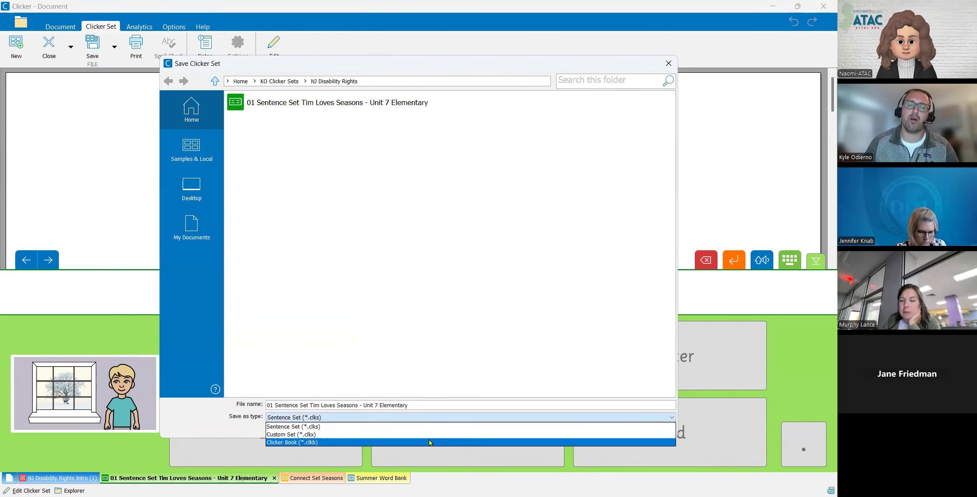
click(428, 441)
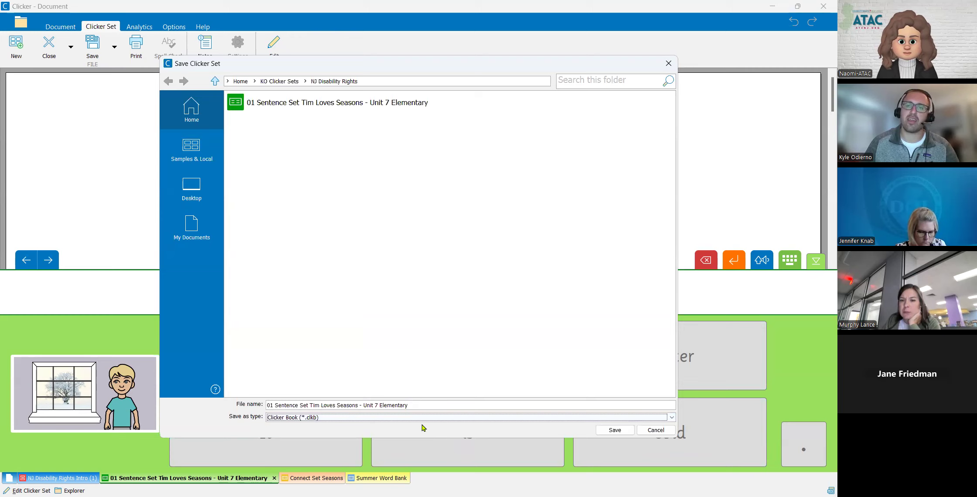
click(619, 432)
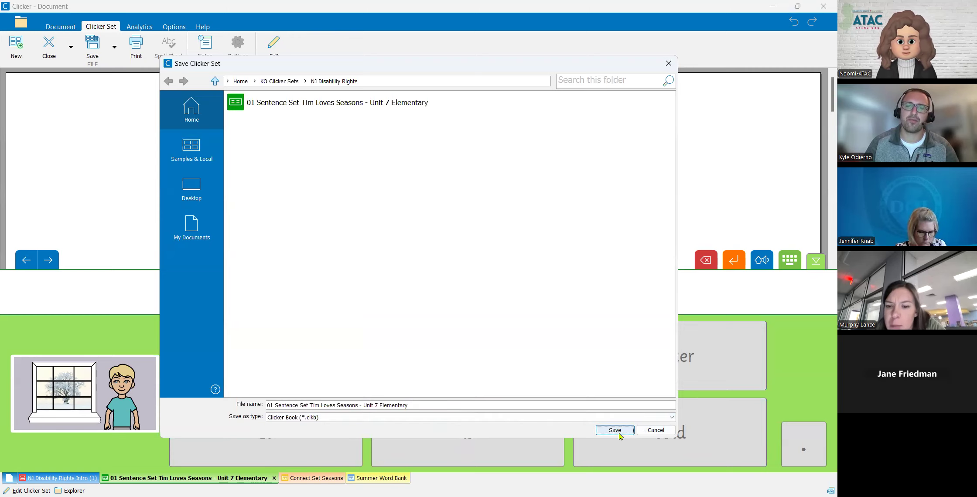
click(619, 433)
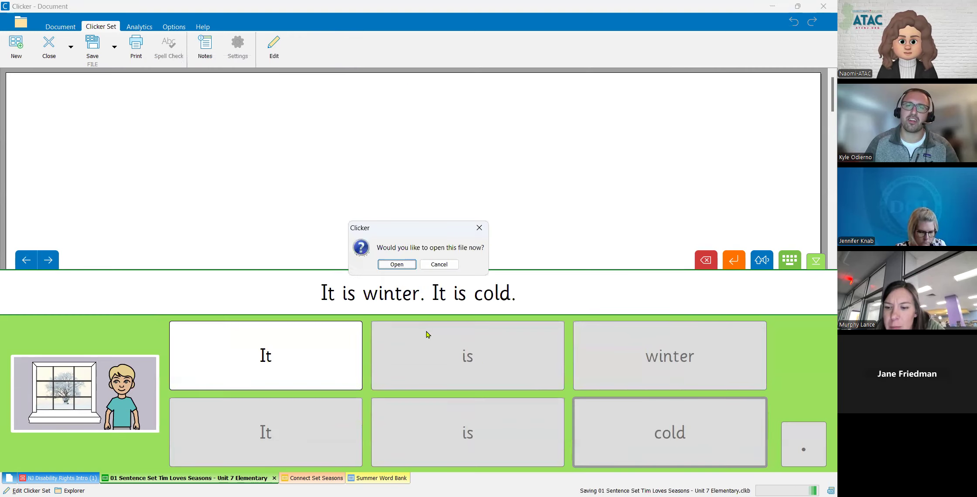
- Open the saved Clicker Book and turn from its title page to the first sentence page
click(396, 264)
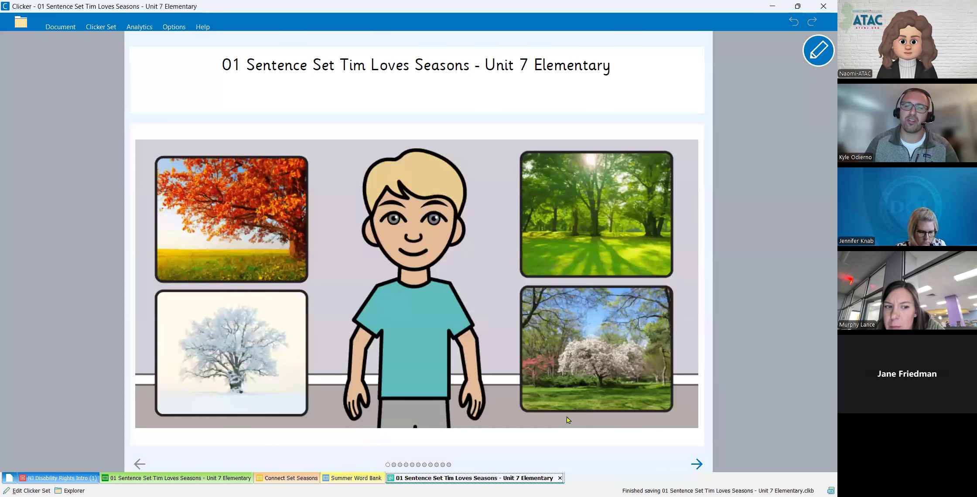
click(697, 463)
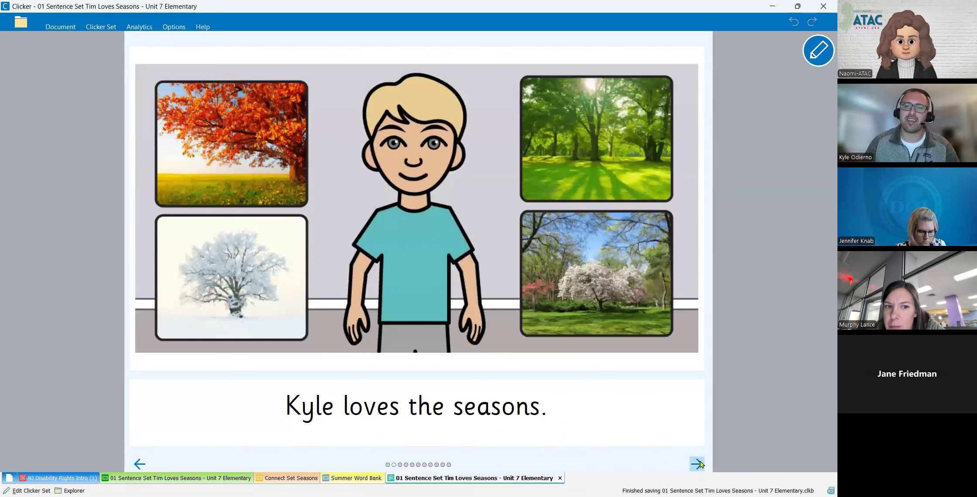
- Page forward through the Clicker Book from the first sentence page to the "It is summer. It is hot." page
click(698, 464)
click(698, 464)
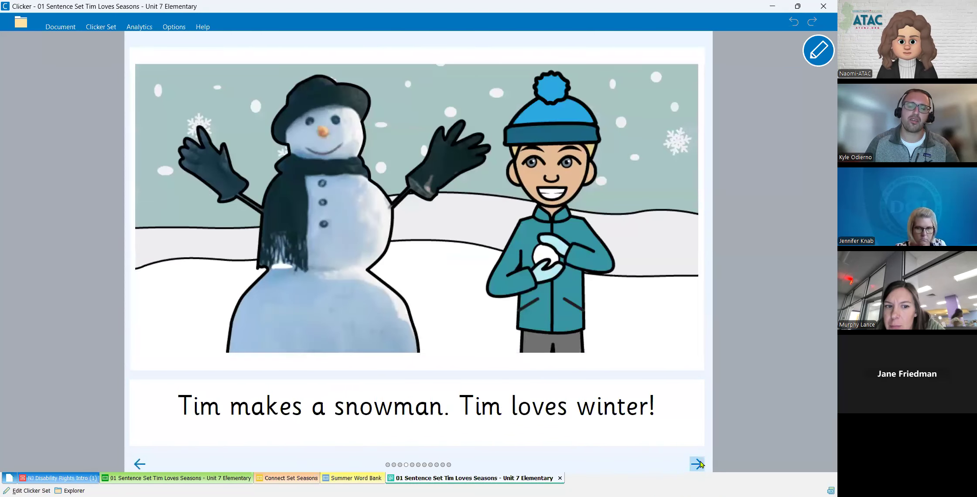
click(697, 463)
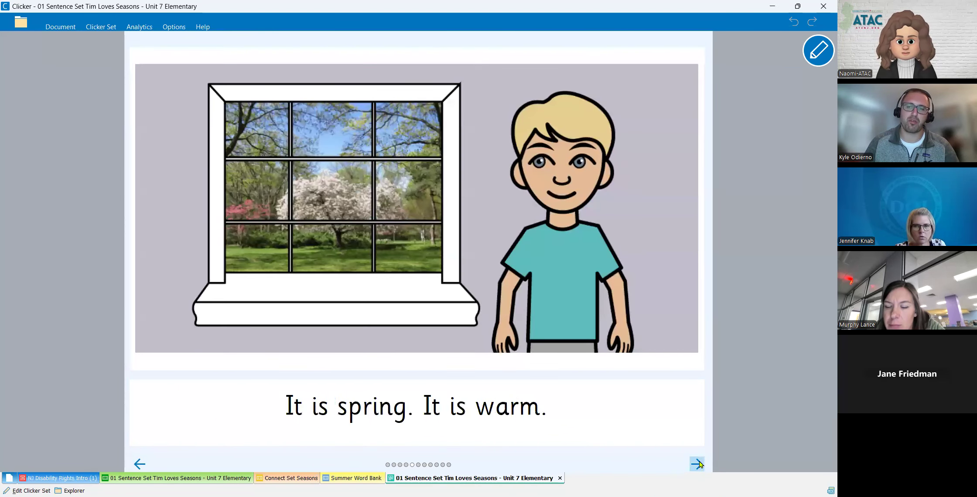
click(697, 463)
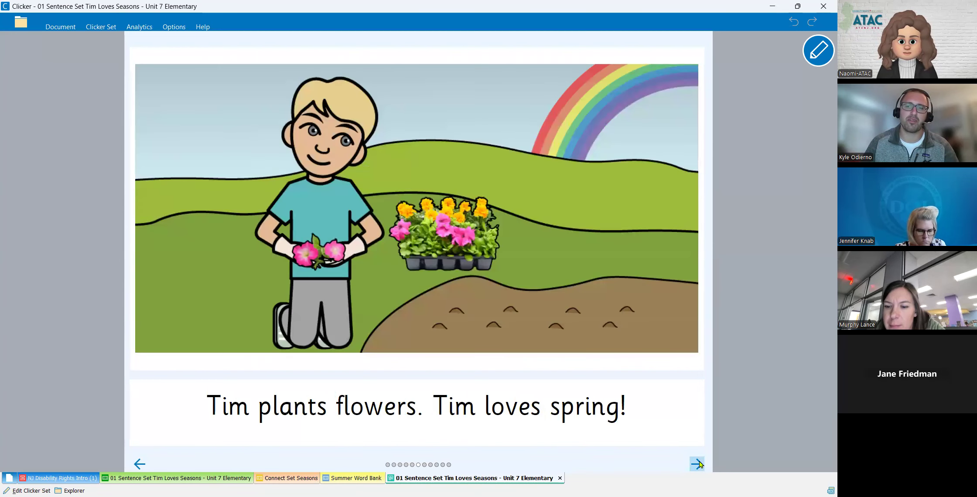
click(698, 463)
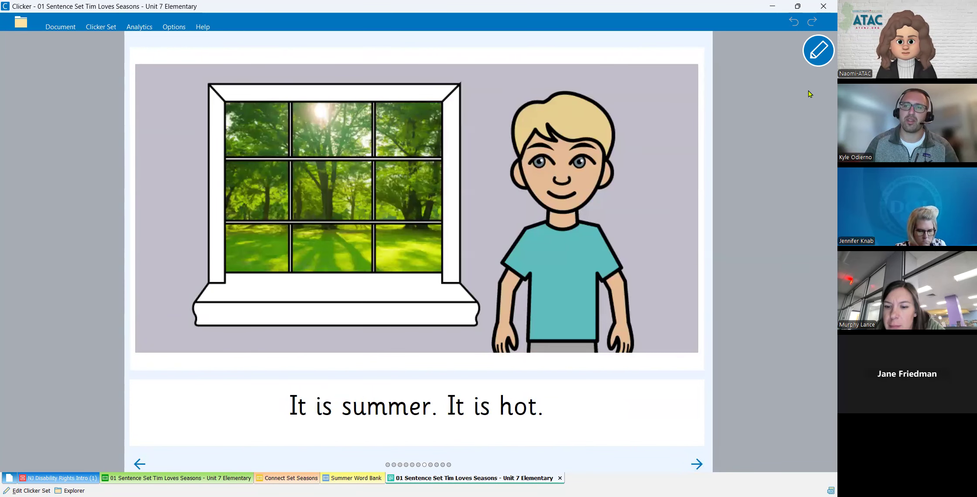
- Open the summer page for editing, place the cursor at the end of its sentence, and finish the text editing
click(818, 49)
click(589, 429)
click(573, 425)
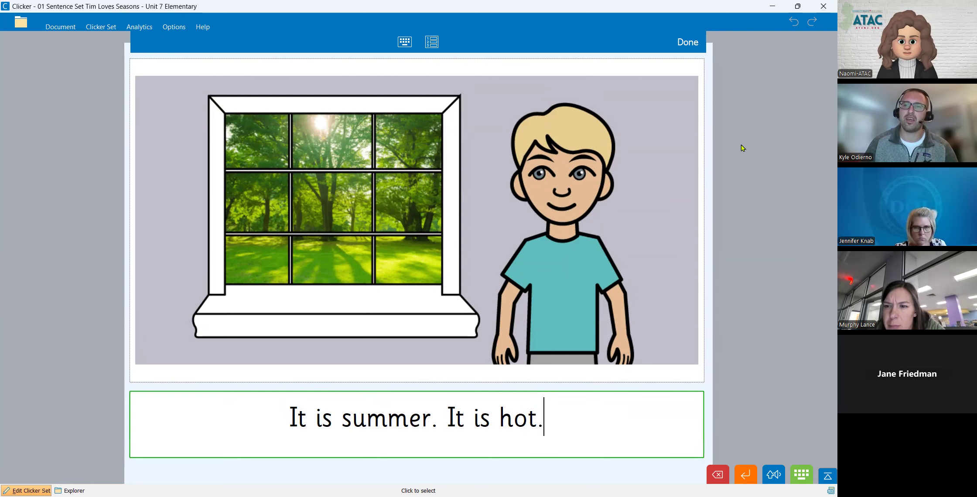
click(688, 43)
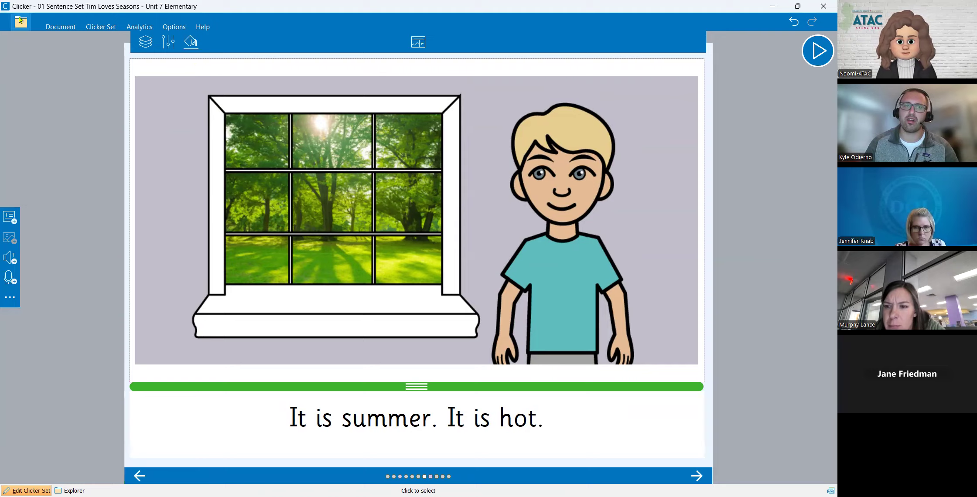
- Leave the book, open the LearningGrids resource library in Clicker Explorer and highlight the total number of resources
click(50, 29)
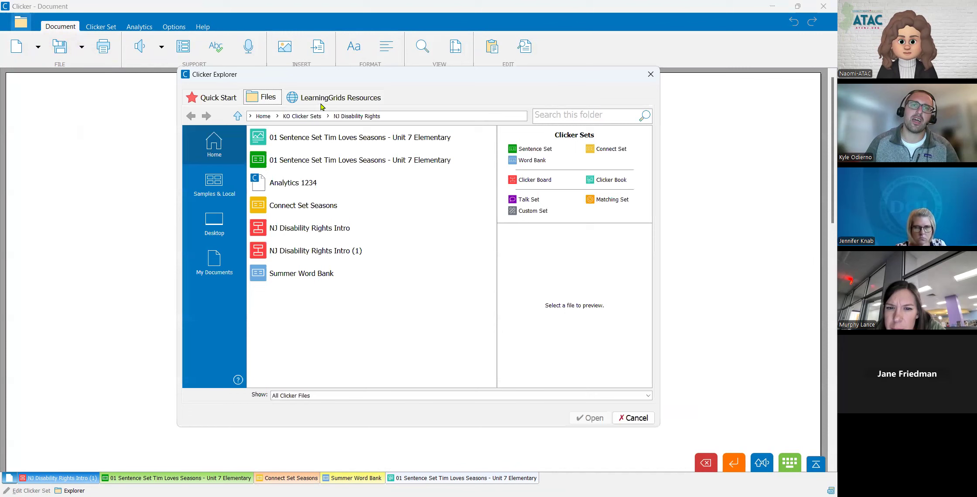
click(322, 103)
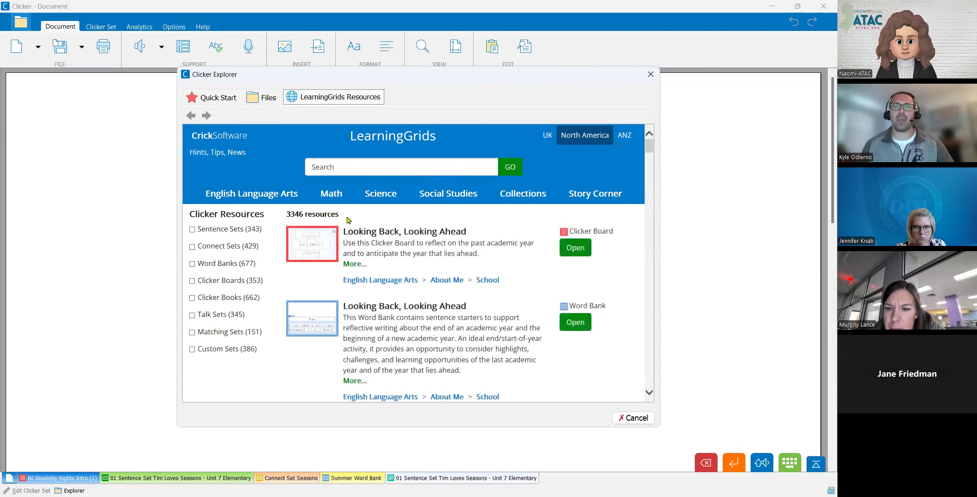
triple_click(326, 217)
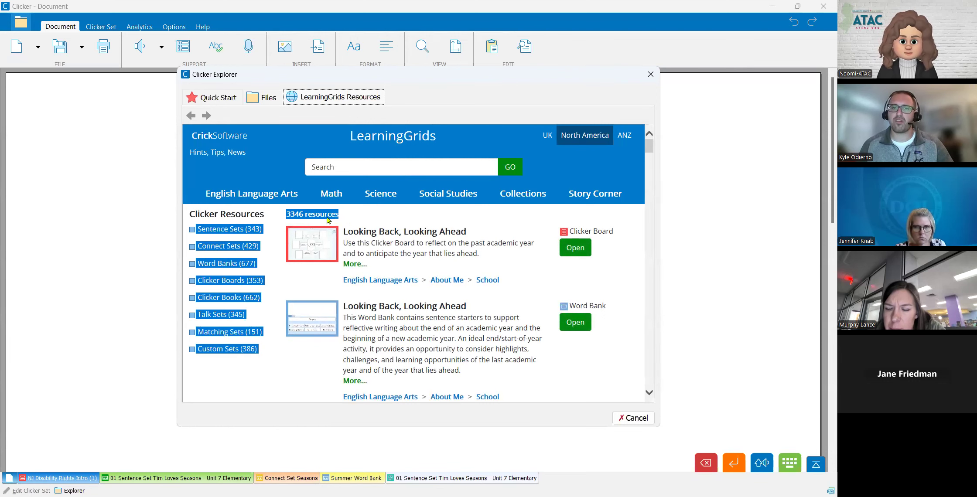
click(401, 220)
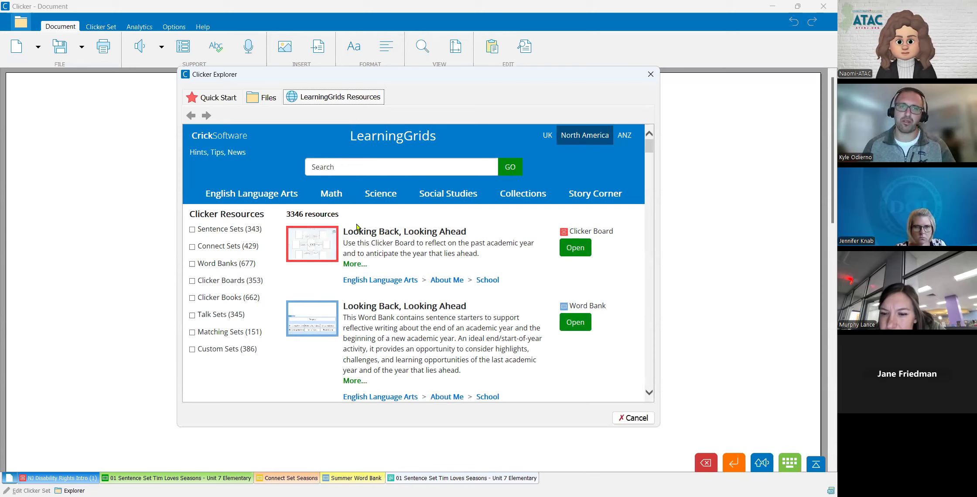
- Look through the LearningGrids resource types, search field and topic lists for English Language Arts, Science, Social Studies and Collections
click(202, 231)
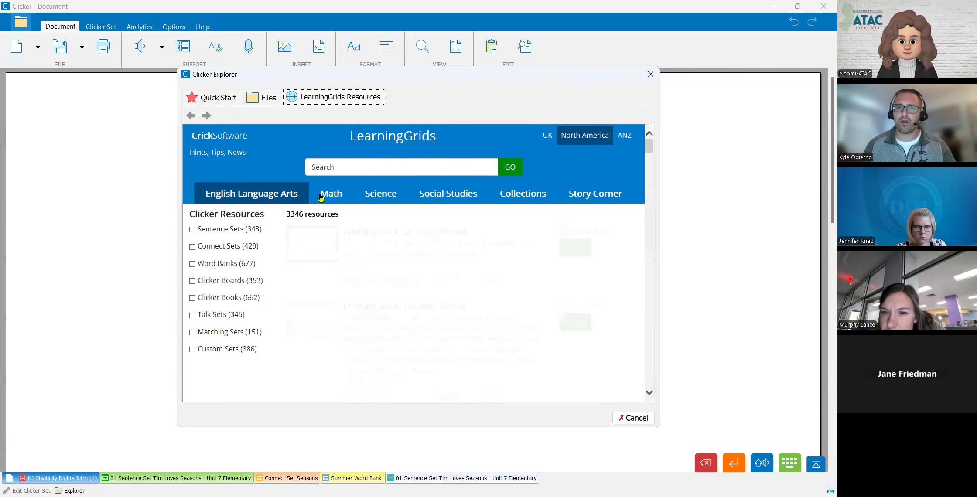
click(364, 165)
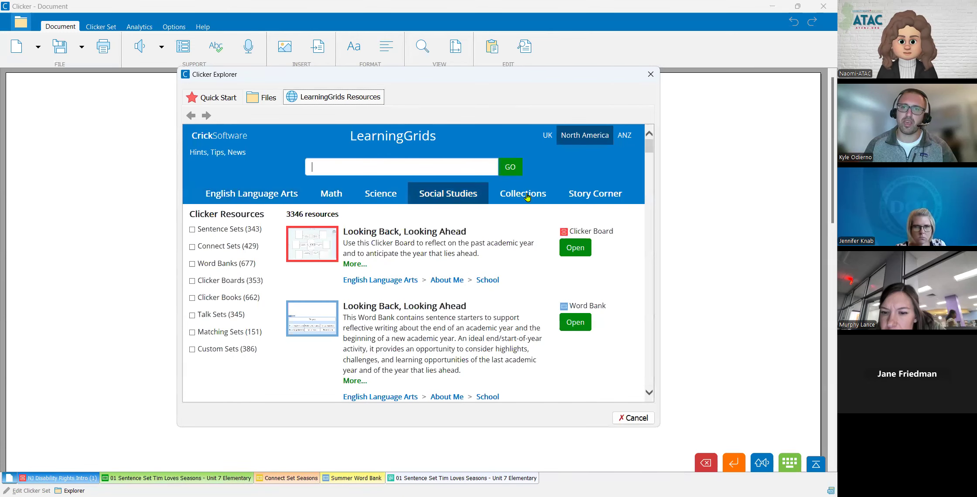
click(291, 203)
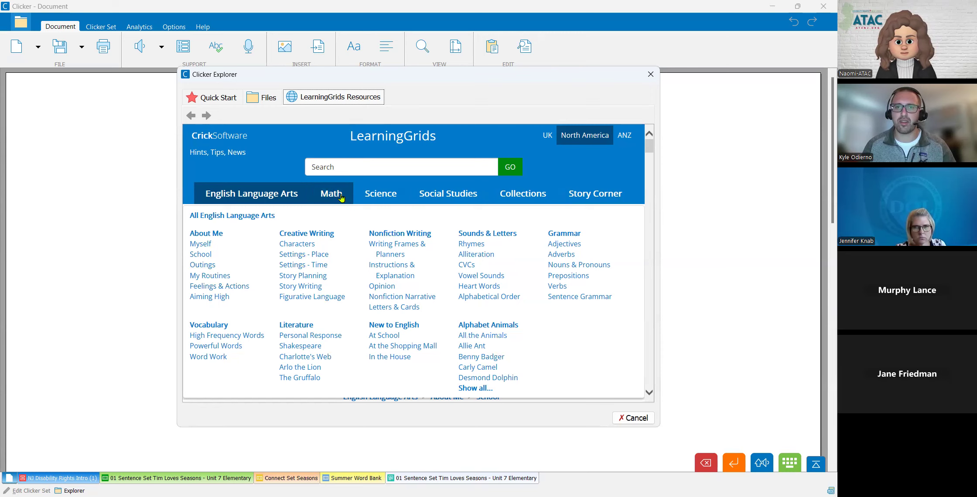
mouse_move(400, 206)
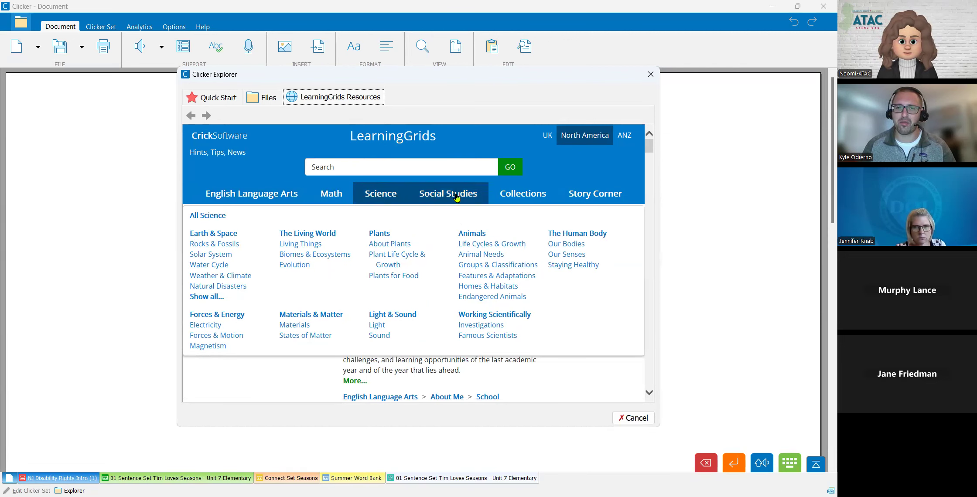
mouse_move(456, 197)
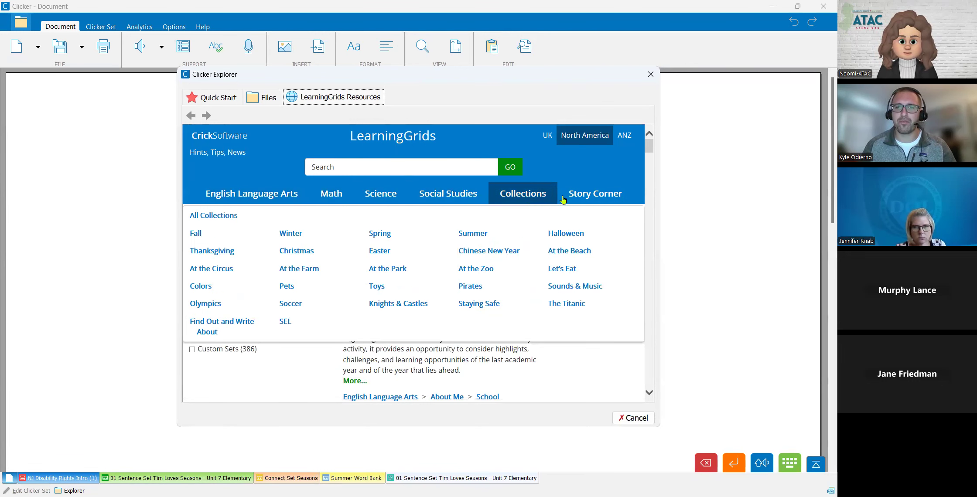
mouse_move(579, 200)
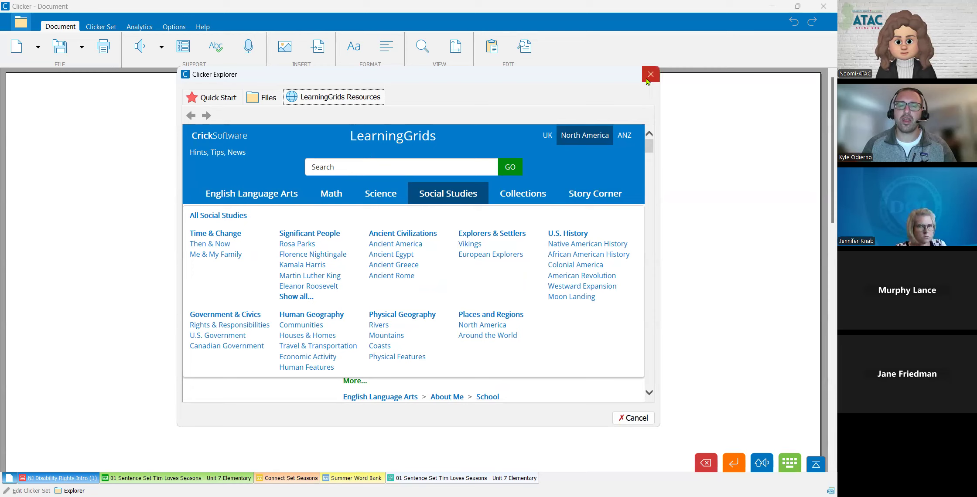
- Return to the seasons sentence set, open it for editing, select its first grid and run the set from there
click(162, 477)
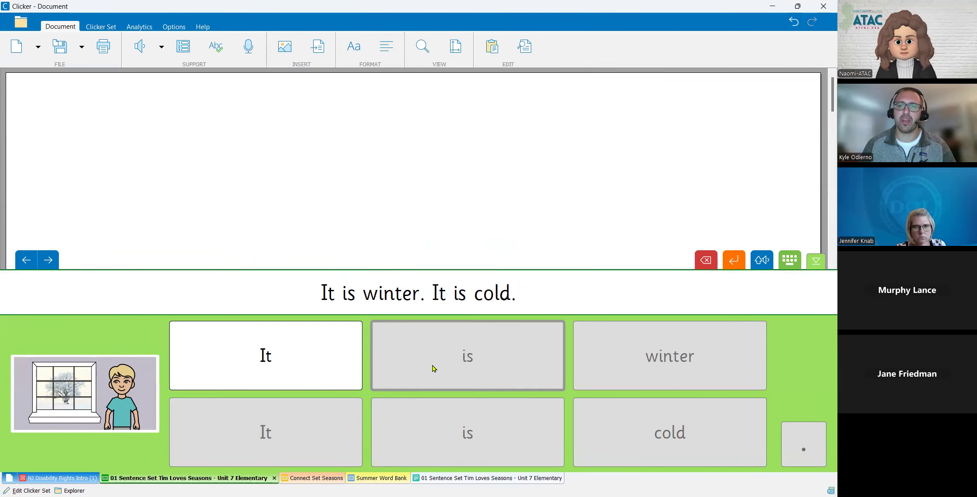
click(100, 26)
click(274, 46)
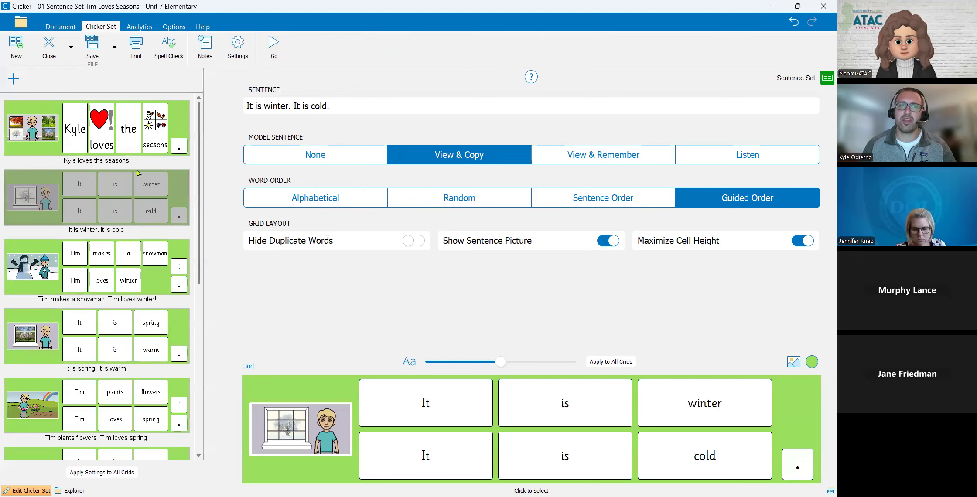
click(170, 147)
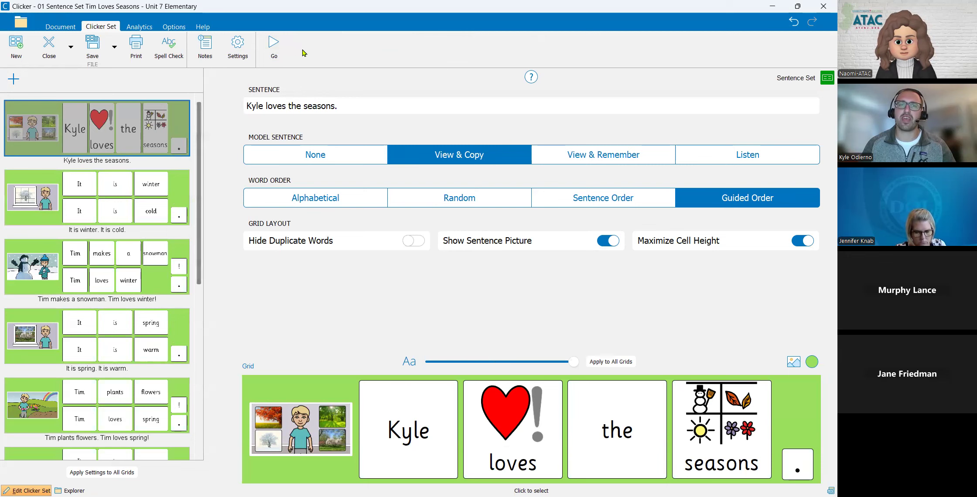
click(284, 51)
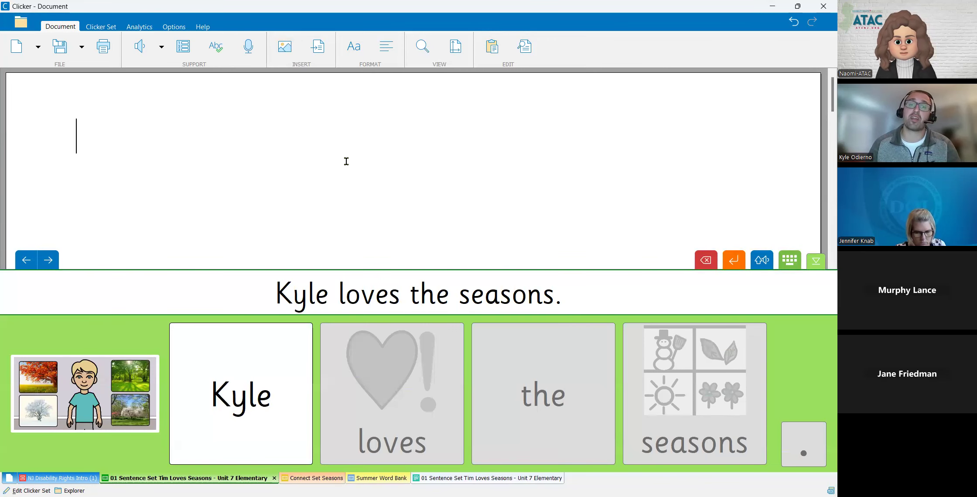
- Save a copy of the sentence set as "01 Sentence Set Tim Loves Seasons - Unit 7 Elementary EDIT" in KO Clicker Sets > NJ Disability Rights
click(110, 29)
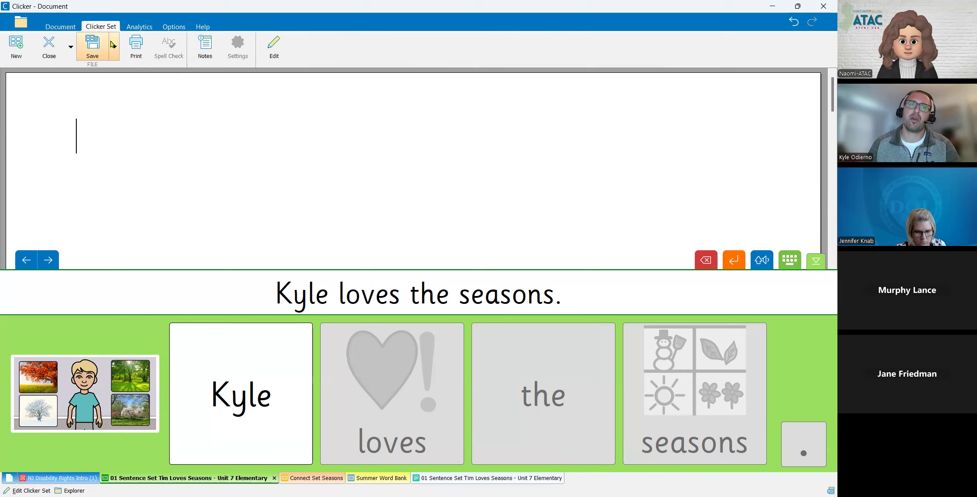
click(113, 48)
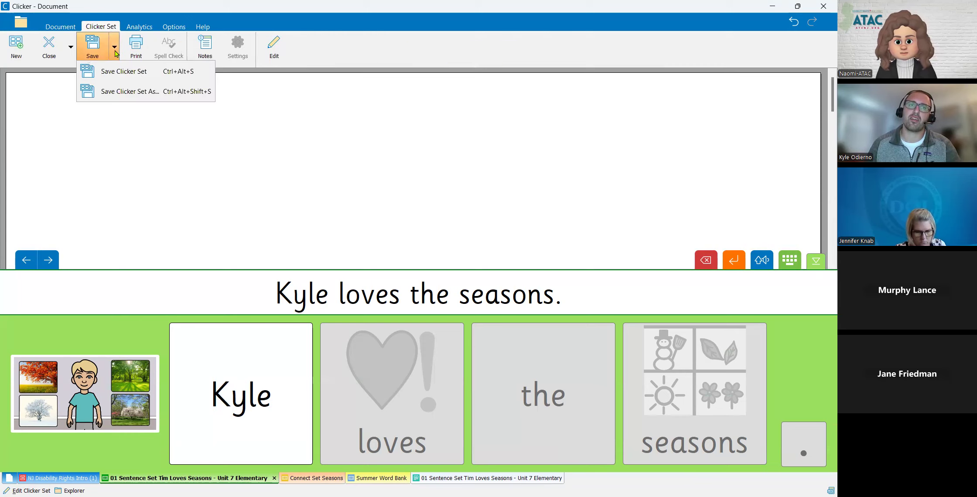
click(139, 92)
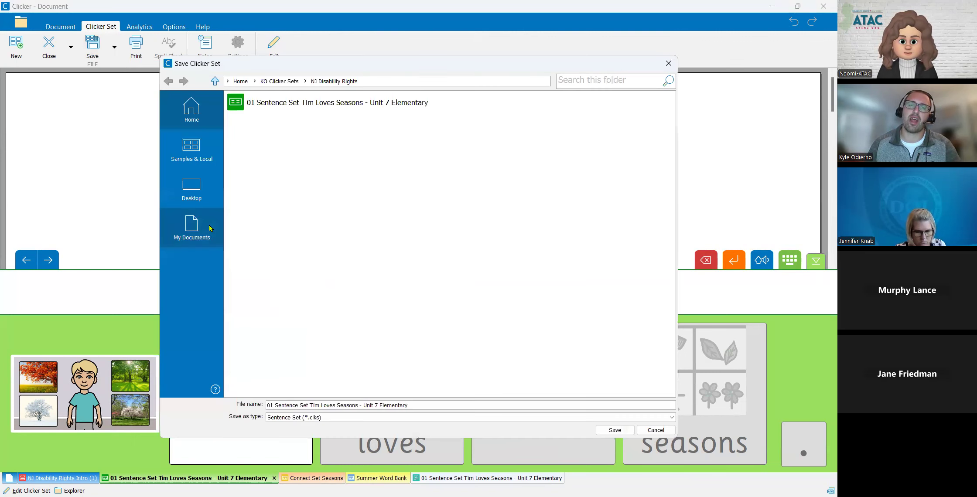
click(192, 194)
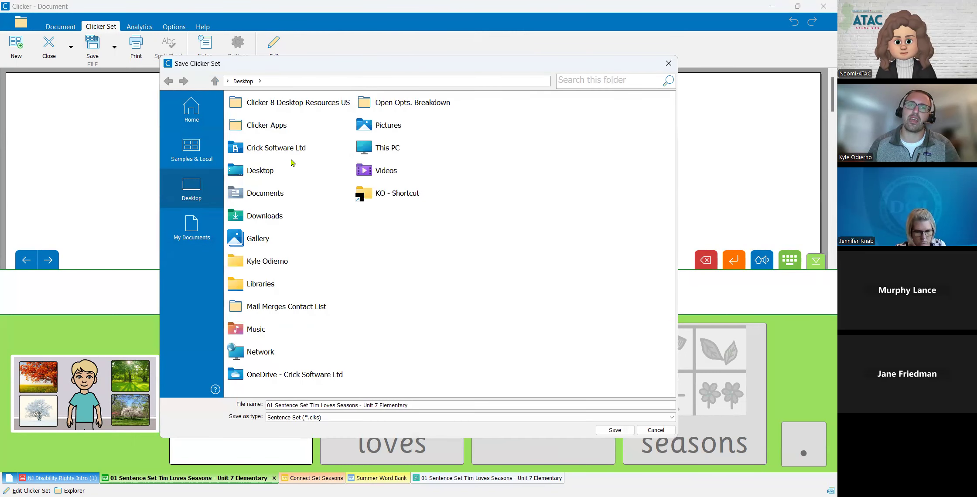
double_click(293, 374)
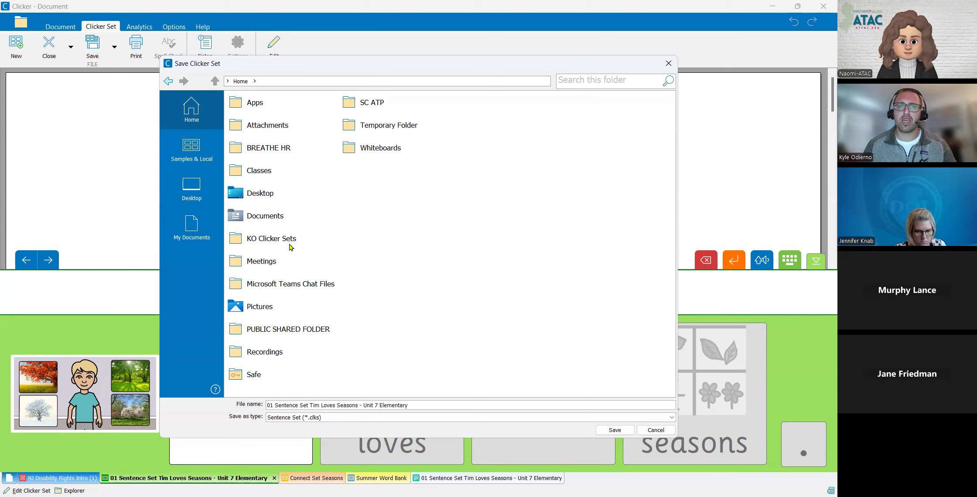
double_click(302, 238)
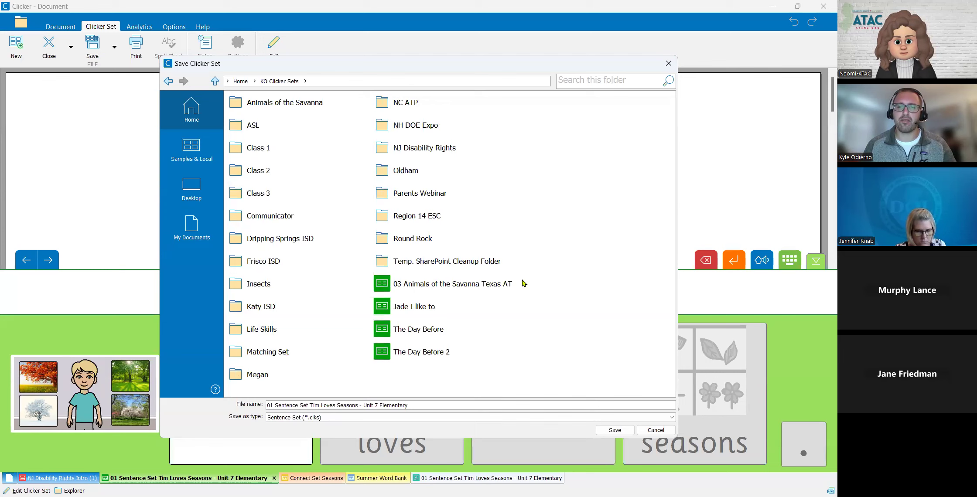
double_click(447, 152)
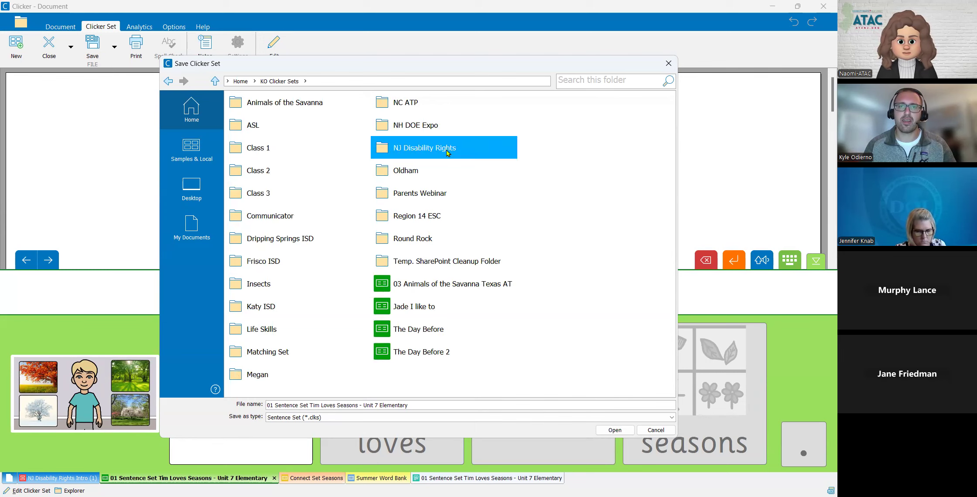
click(456, 406)
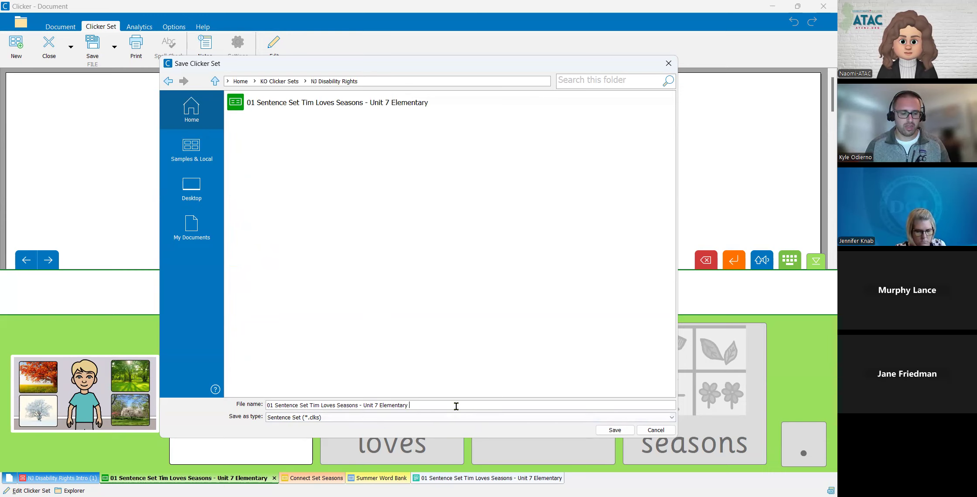
click(615, 430)
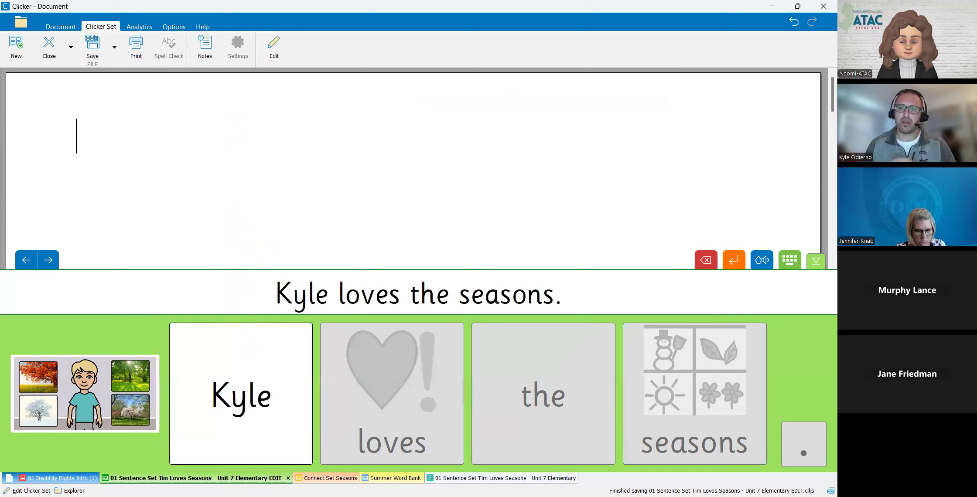
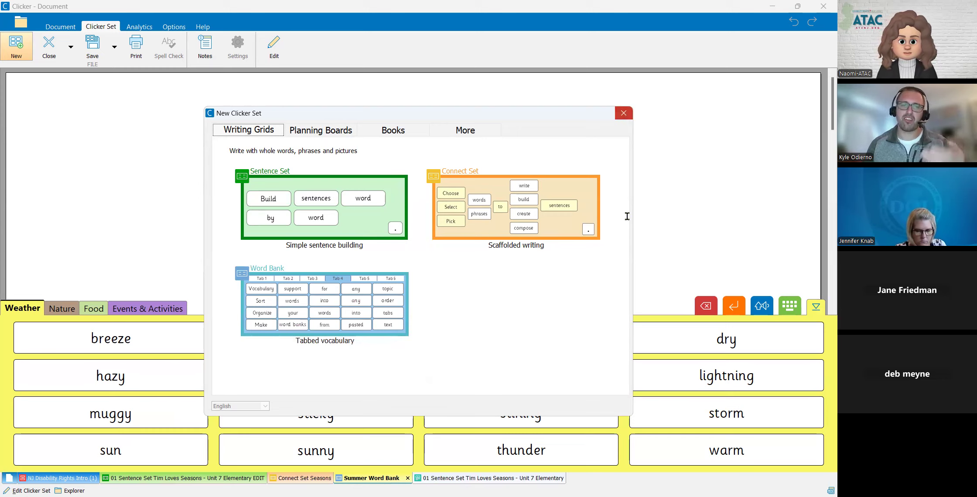
- Dismiss the new set choices and look through the Summer Word Bank's Nature, Food, Events & Activities and Weather grids
click(623, 113)
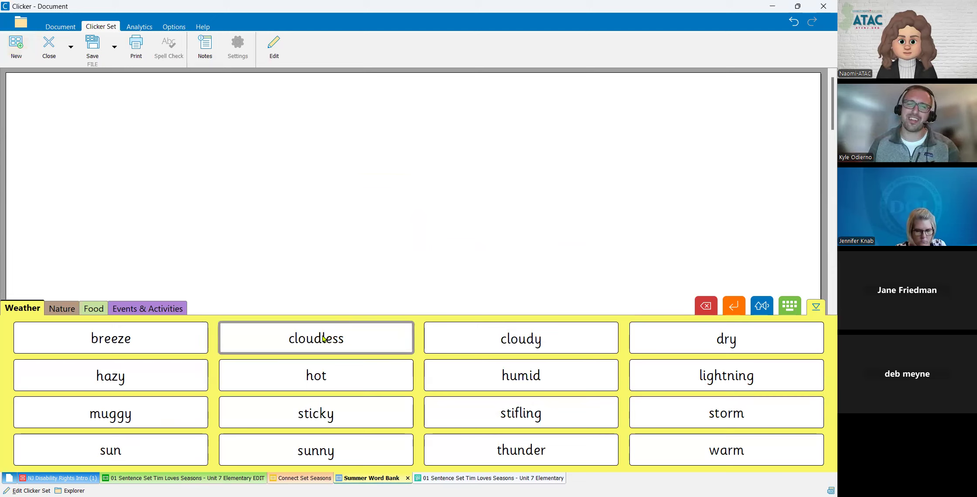
click(73, 312)
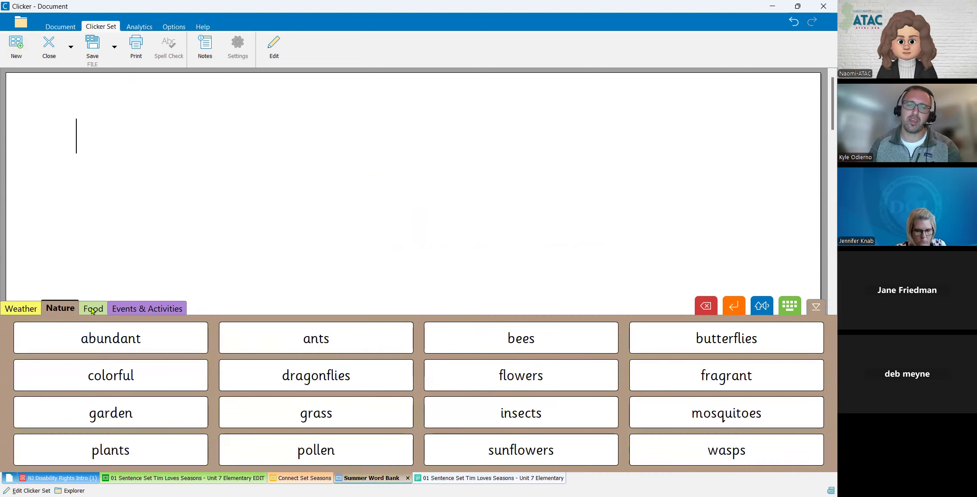
click(93, 310)
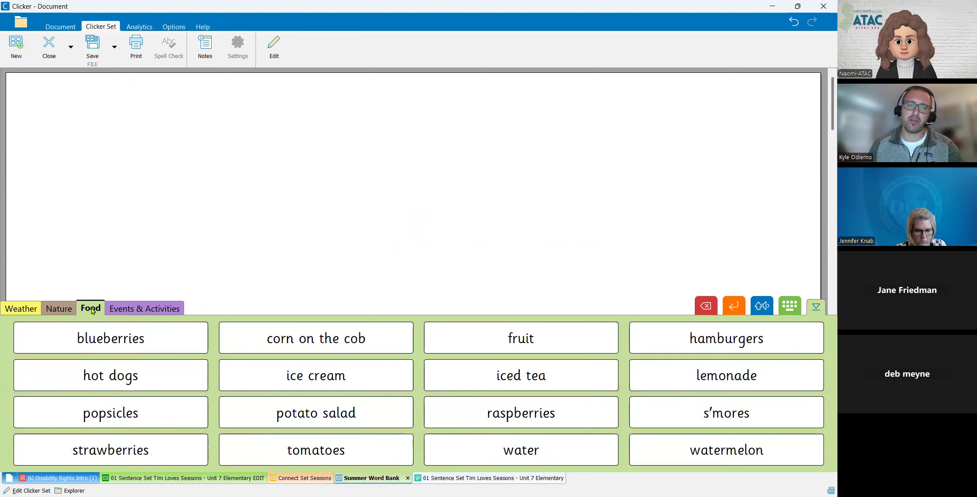
click(170, 310)
click(37, 309)
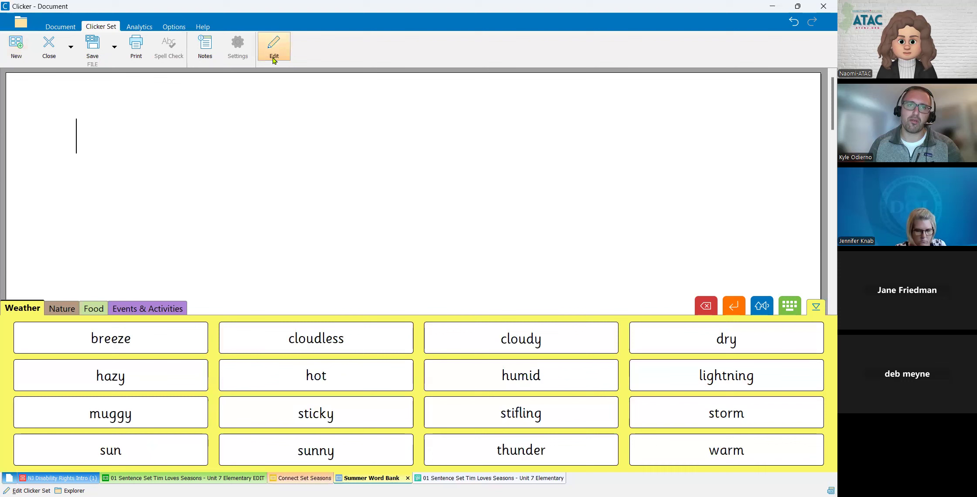
- Open the Summer Word Bank for editing and picturize the Weather grid from all four picture libraries, ignoring high frequency words
click(275, 60)
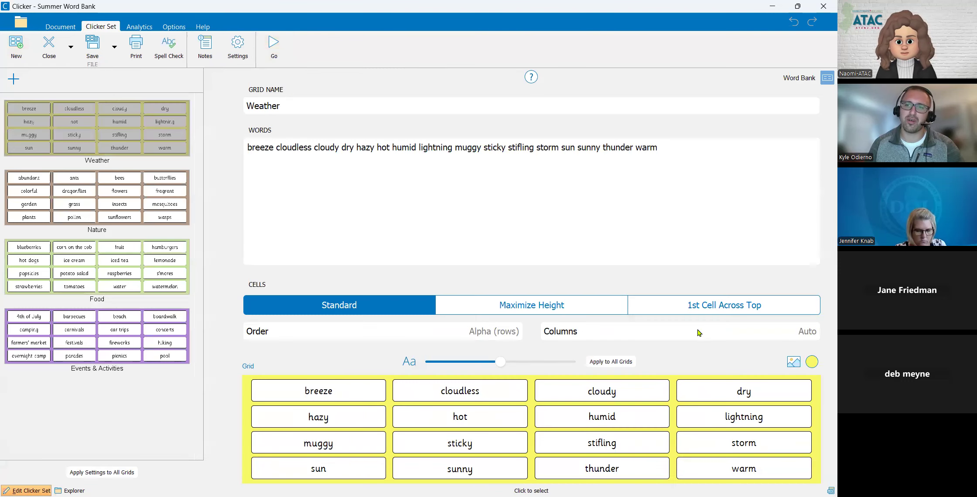
click(793, 361)
click(813, 387)
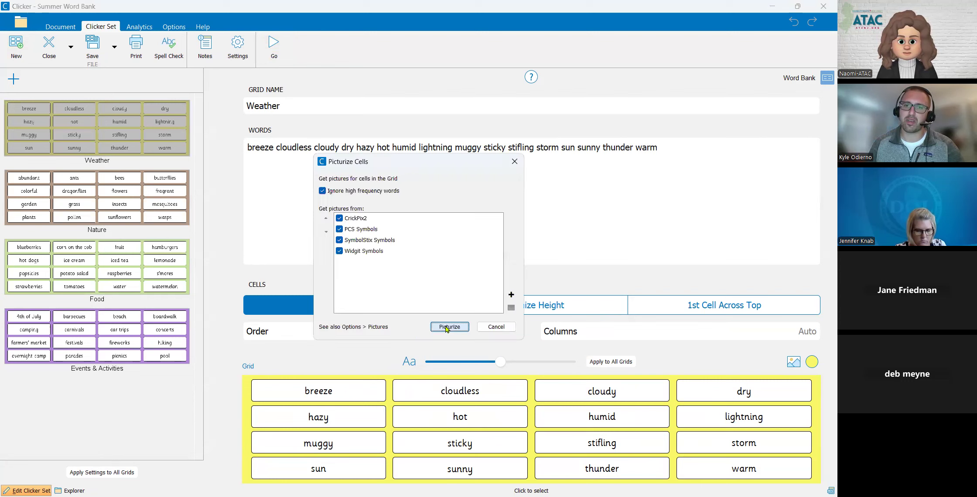
click(449, 327)
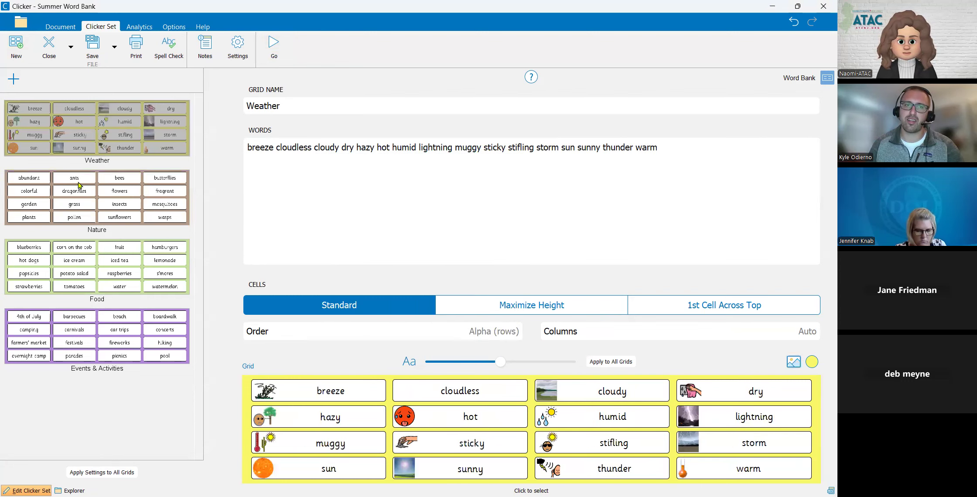
- Picturize the cells of the Nature grid with the same picture libraries
click(793, 362)
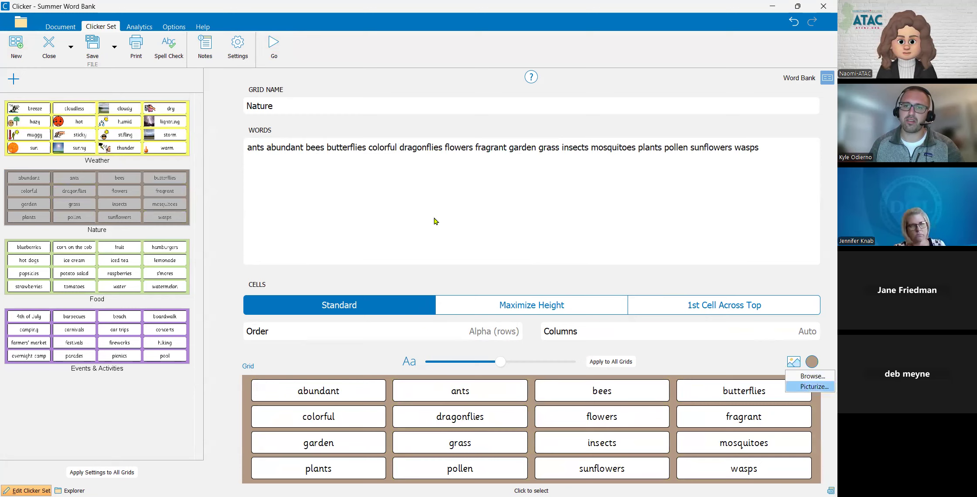
key(Return)
key(Return)
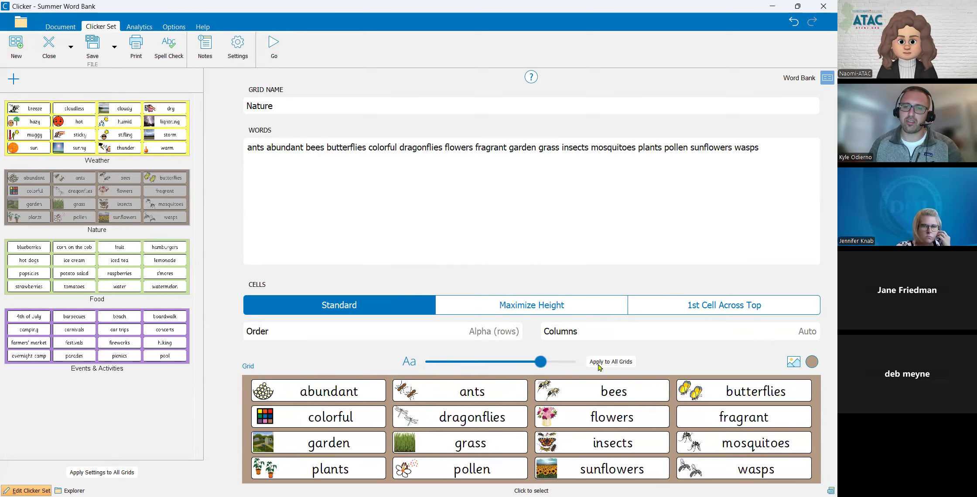
- Apply the largest text size to all grids and set Weather, Nature, Food and Events & Activities cells to Maximize Height
drag(501, 361, 573, 362)
click(539, 304)
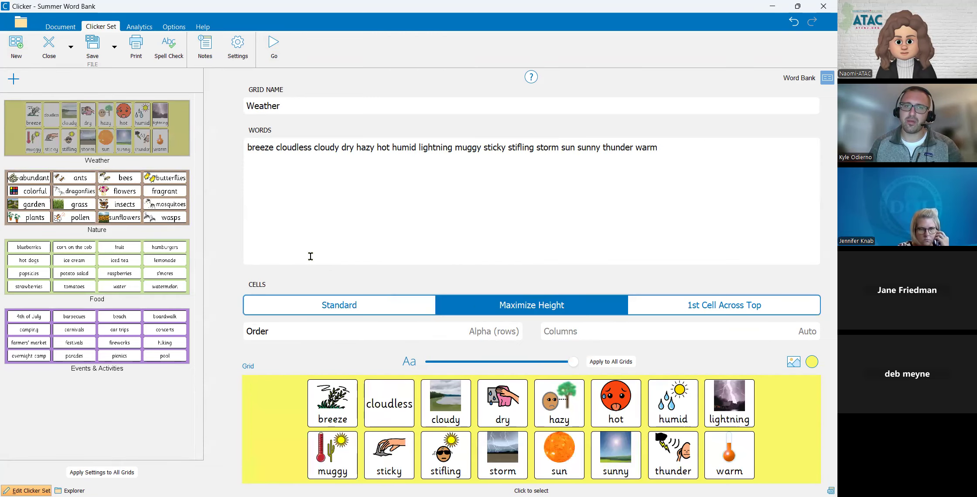
click(123, 201)
click(524, 306)
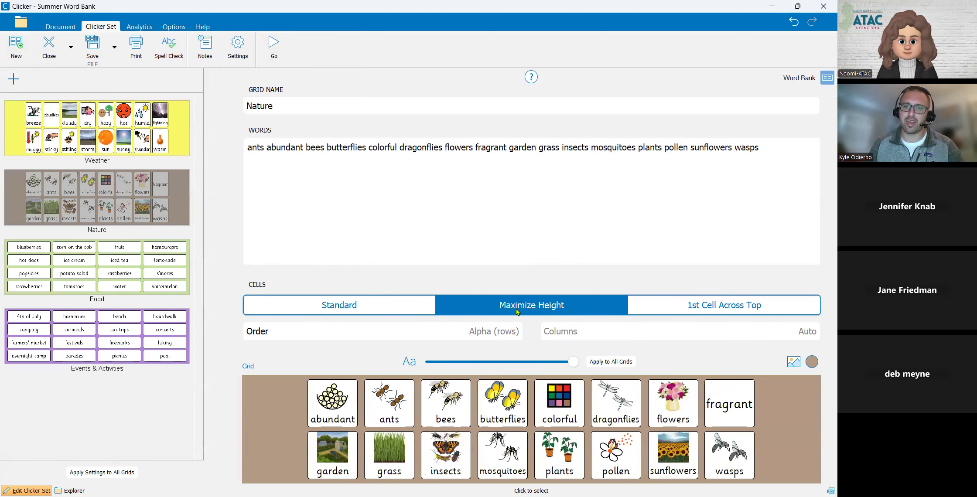
click(152, 287)
click(501, 305)
click(115, 346)
click(496, 307)
- Delete the Weather grid's words from "lightning" to "warm" and run the word bank
click(144, 125)
click(677, 148)
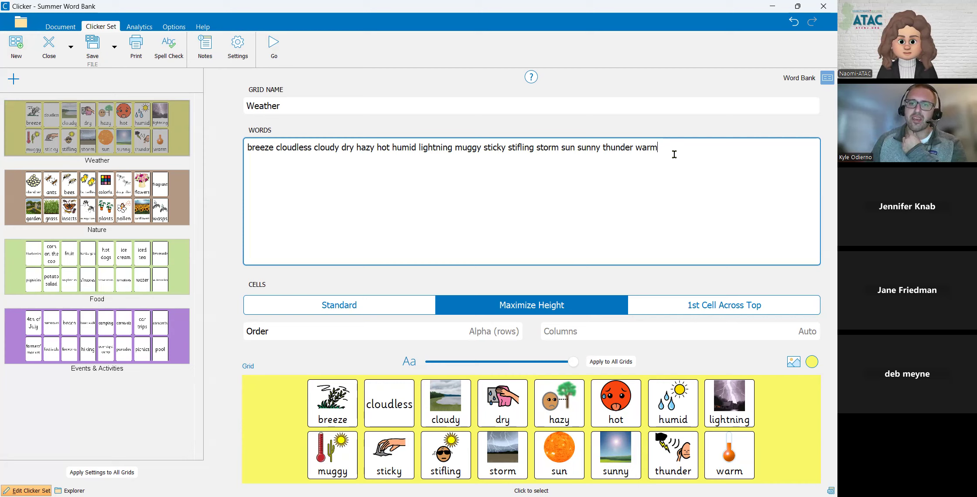
drag(673, 152, 418, 147)
key(BackSpace)
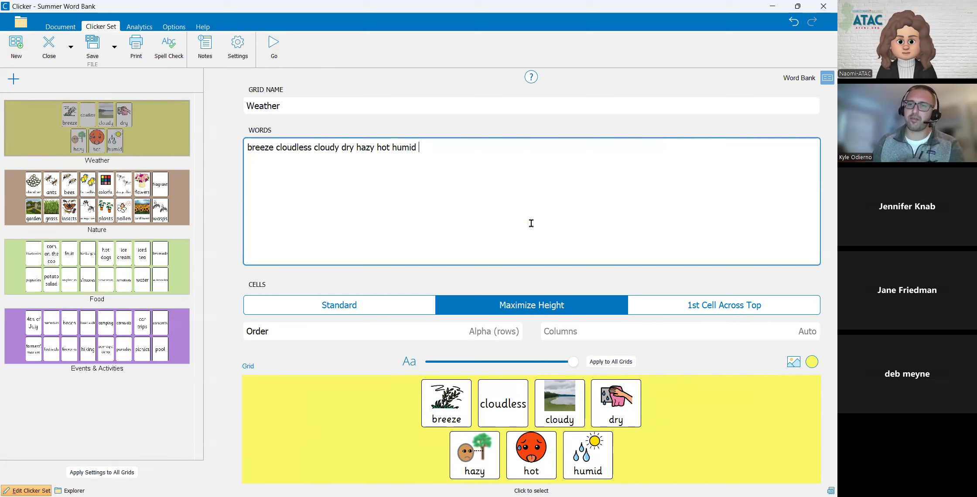
click(274, 45)
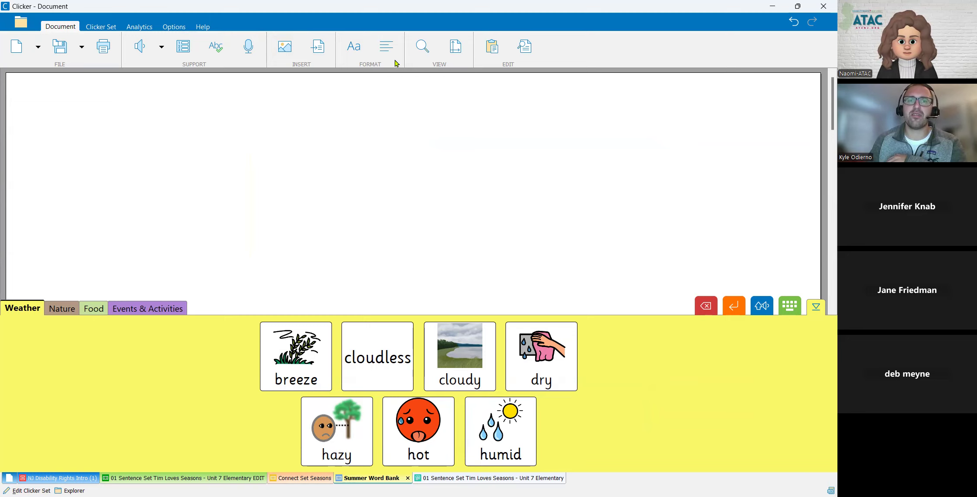
- Switch to the edited seasons sentence set and build its first sentence in the document, word by word, including the period
click(218, 479)
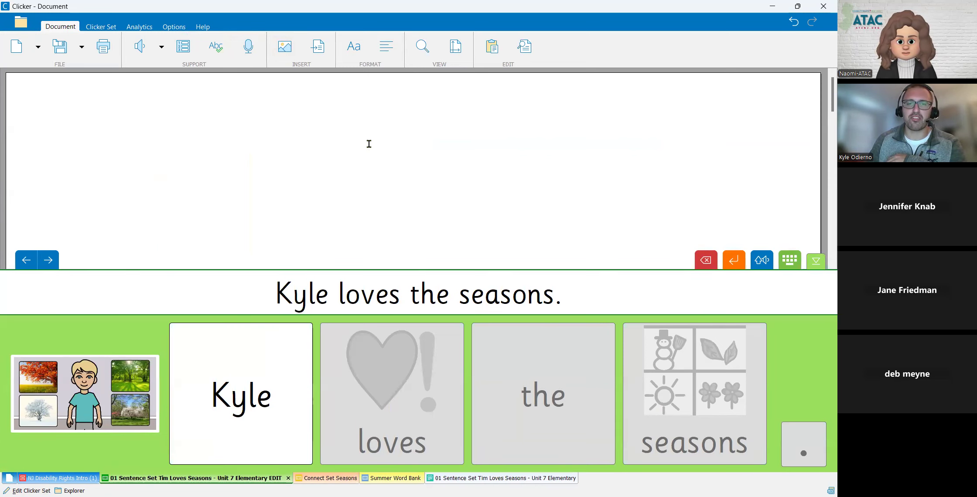
click(303, 386)
click(347, 395)
click(545, 405)
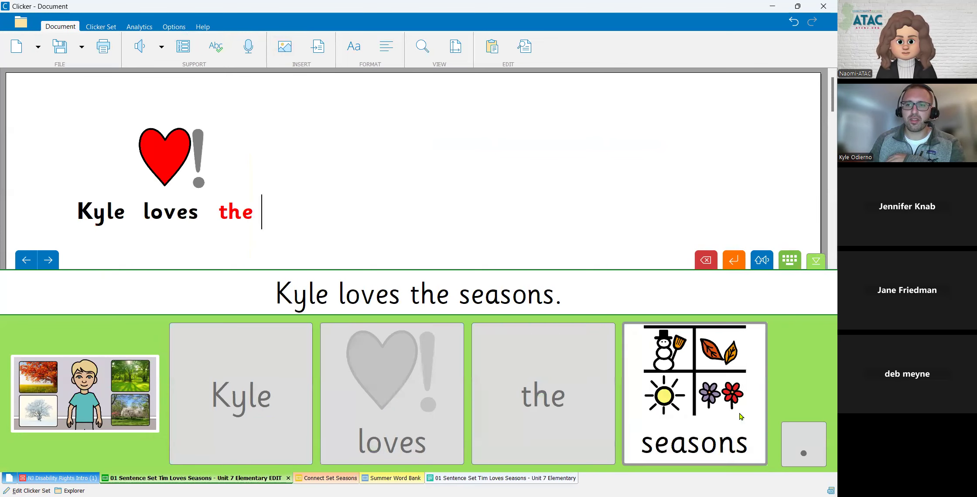
click(739, 417)
click(801, 446)
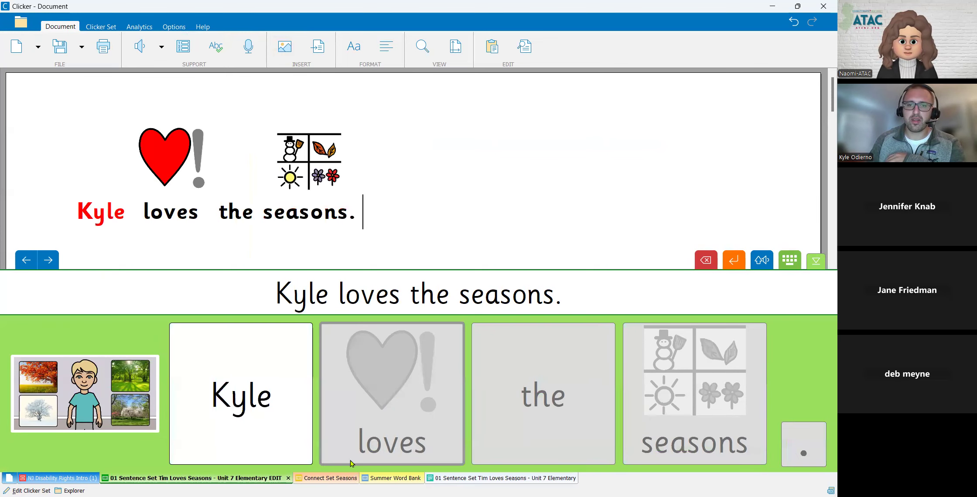
- Switch to the Summer Word Bank, add "IT WAS" and the Weather word "hot" to the document, and collapse the grid
click(396, 477)
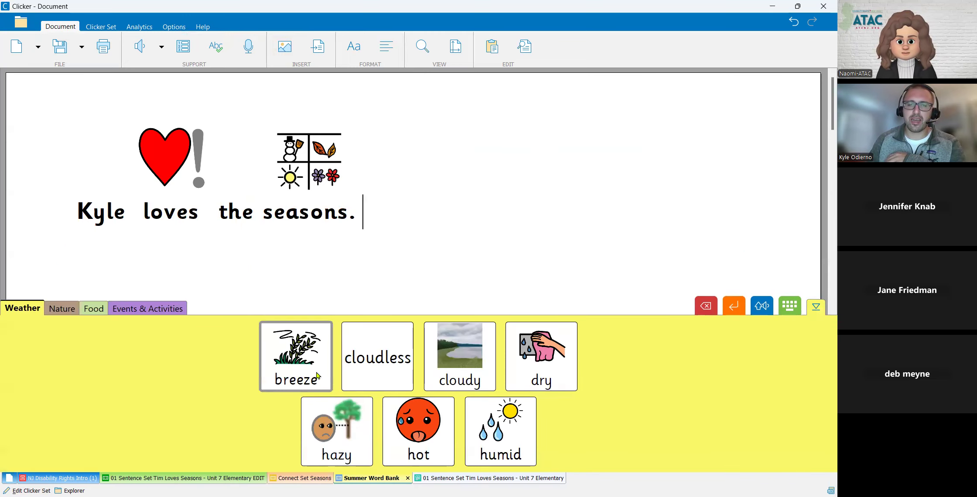
text(IT WAS)
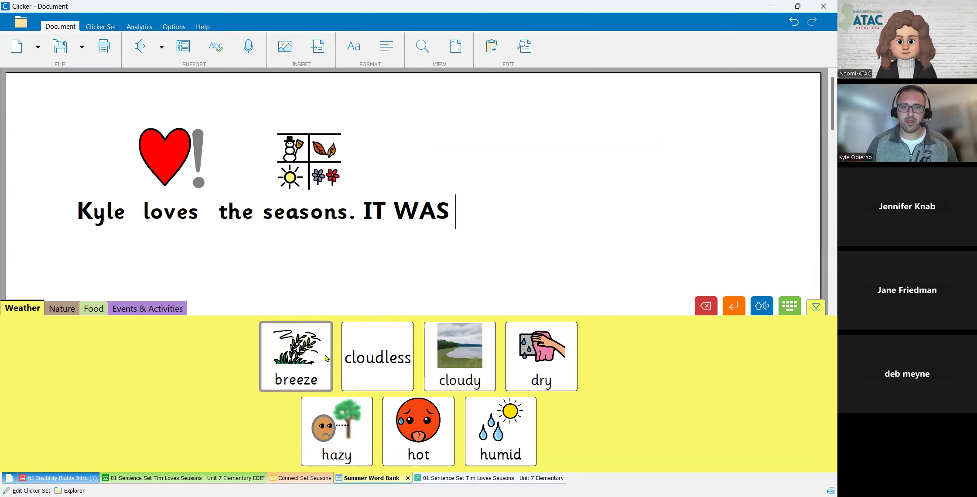
click(427, 432)
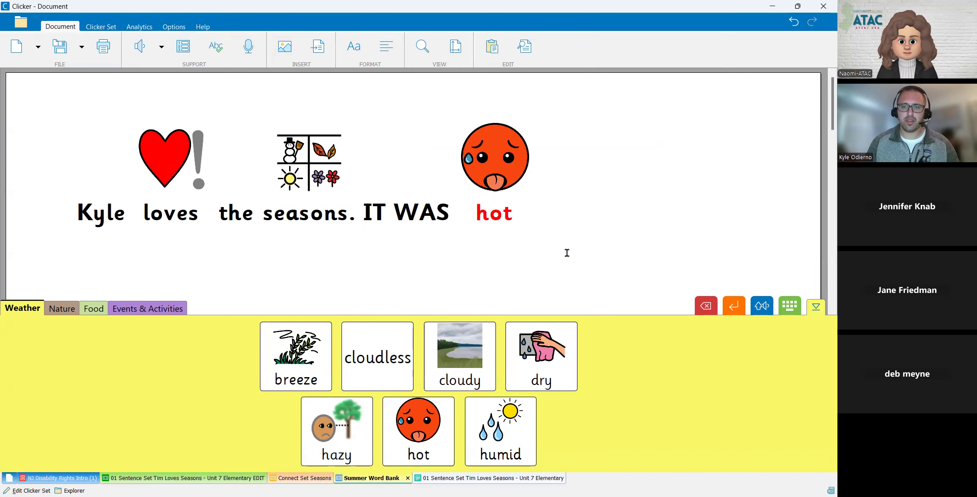
click(818, 310)
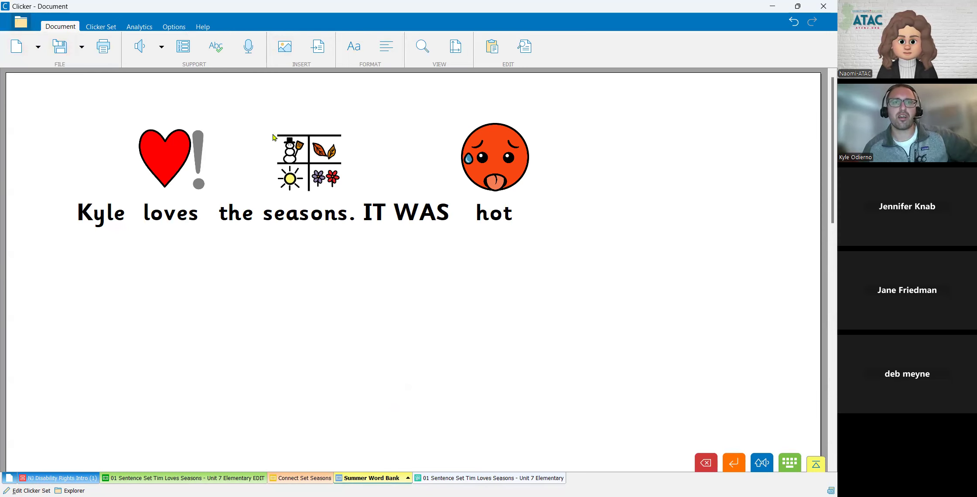
- Open the LearningGrids resources in Clicker Explorer, limit them to Word Banks and look through the list
click(325, 101)
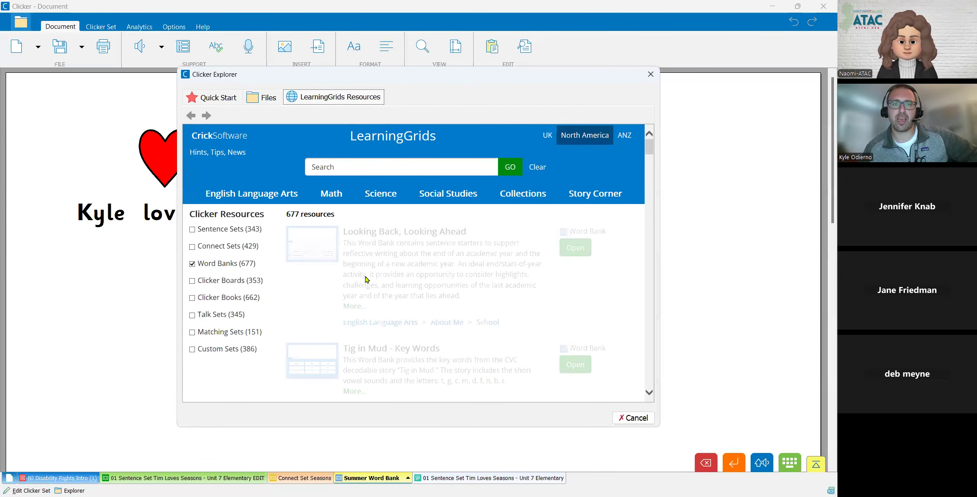
scroll(425, 281, down, 8)
scroll(425, 280, down, 6)
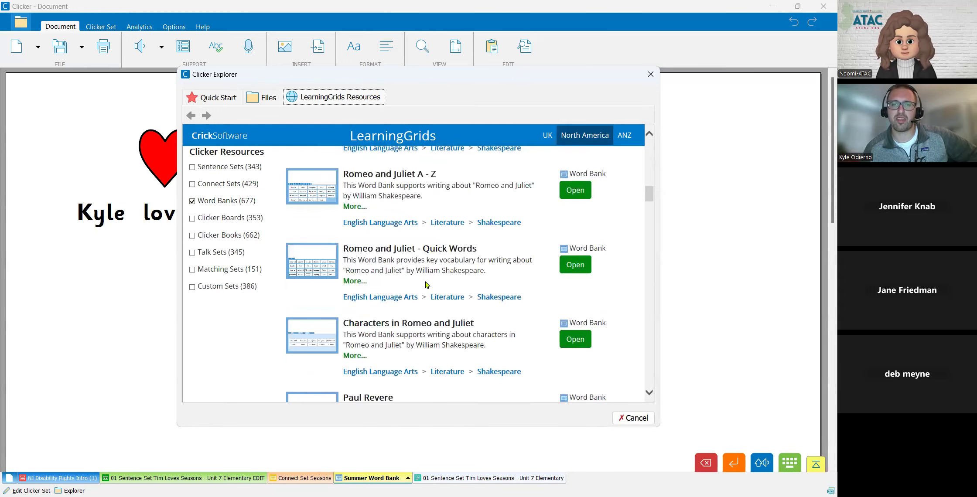
scroll(425, 281, up, 8)
scroll(425, 280, up, 5)
- Search LearningGrids for "SEASONS" and filter the results to Word Banks
click(390, 167)
text(SEASONS)
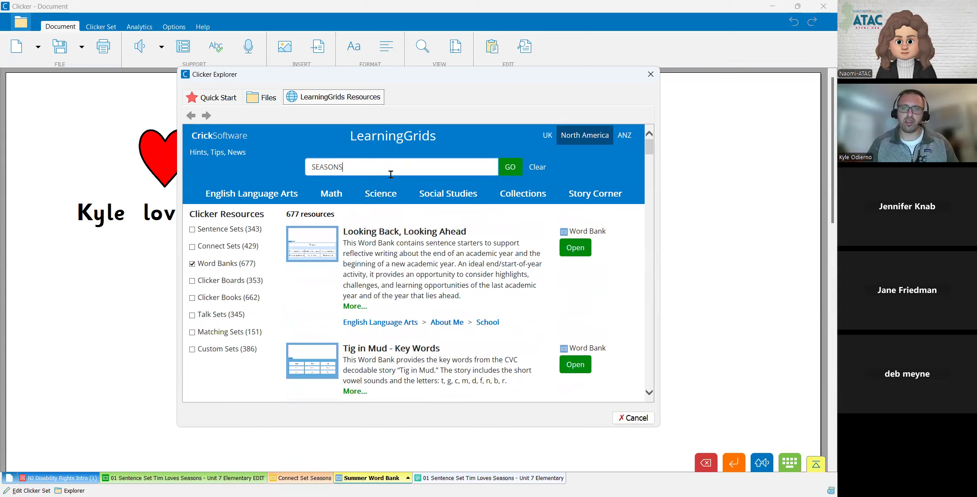
key(Return)
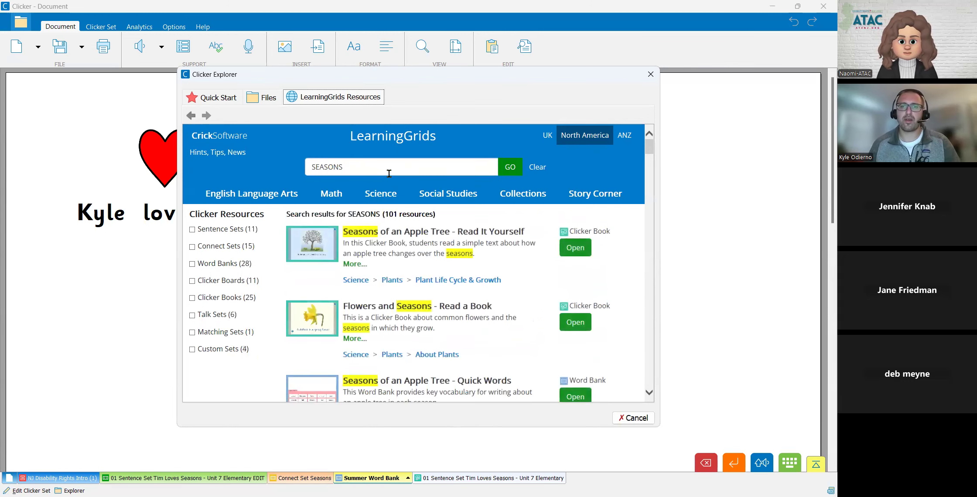
click(192, 264)
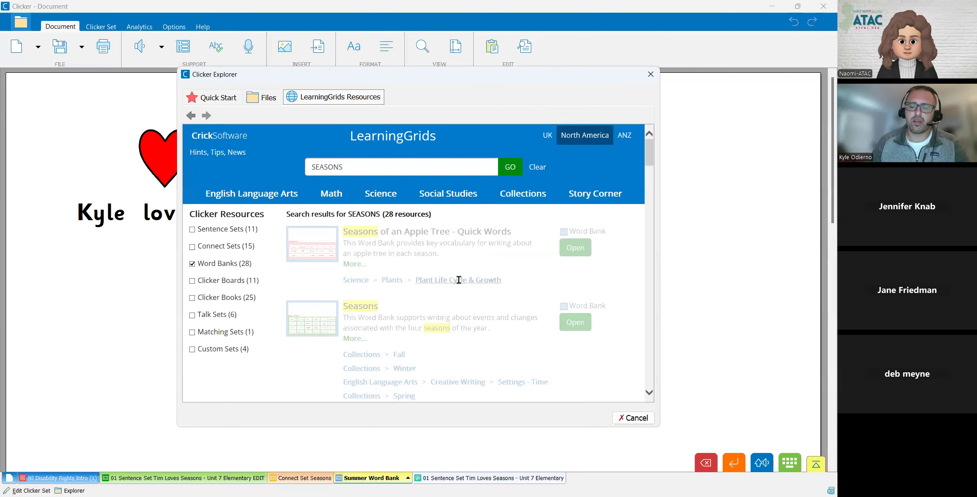
- Replace the Word Banks filter with Clicker Boards and open the Summer Senses board
click(191, 263)
click(191, 281)
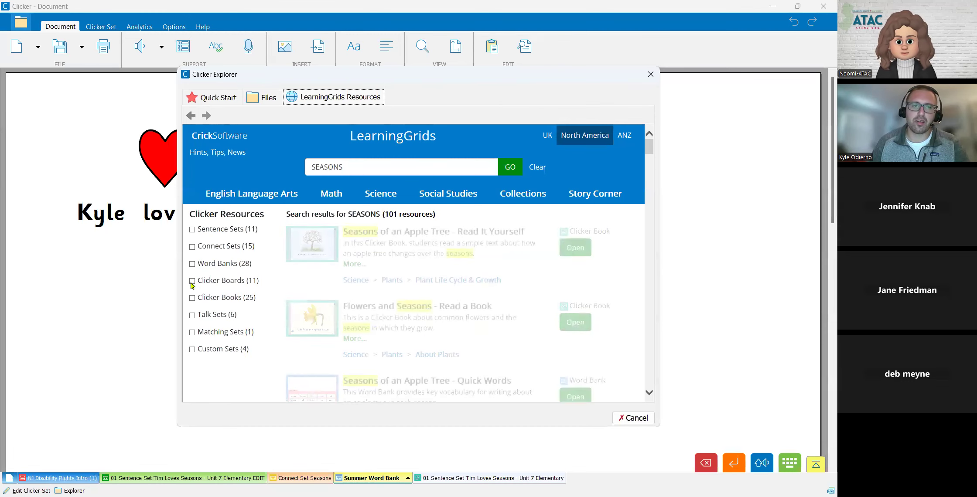
scroll(480, 296, down, 8)
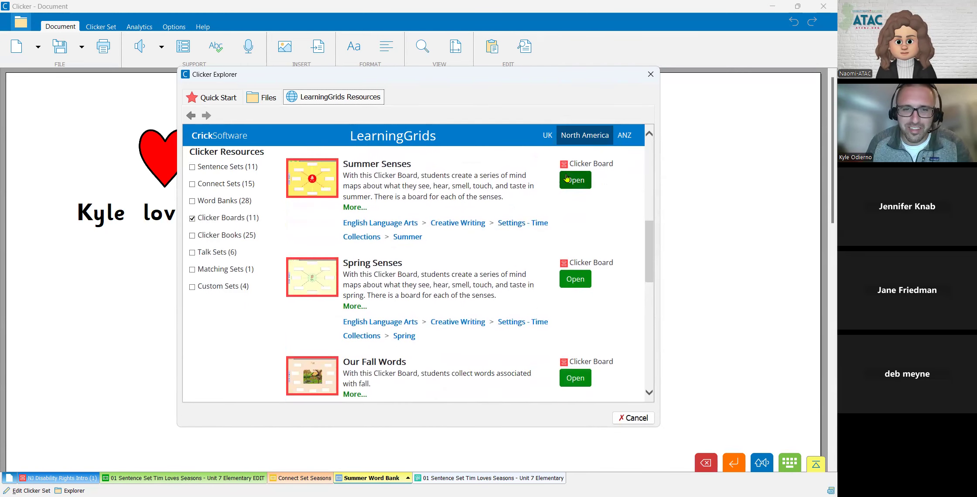
click(566, 178)
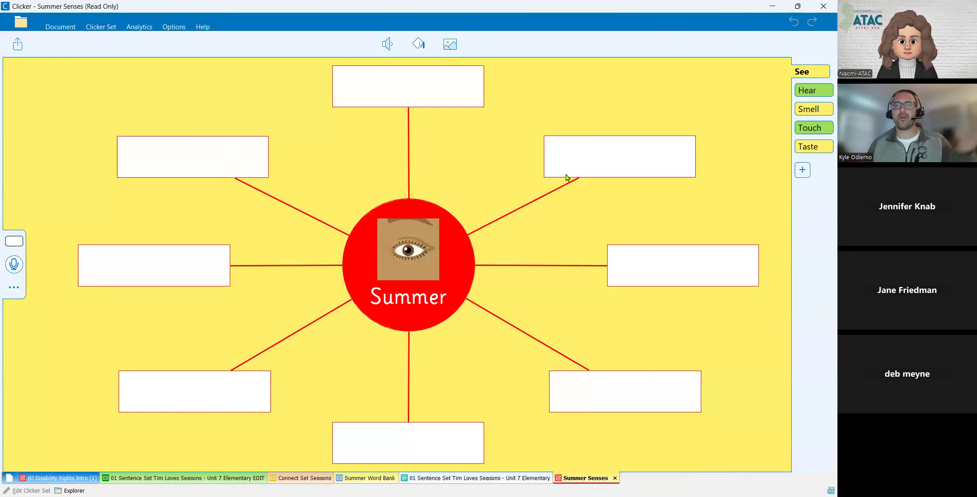
- Look through the Summer Senses board's Hear, Smell, Touch and Taste pages and return to the See page
click(371, 300)
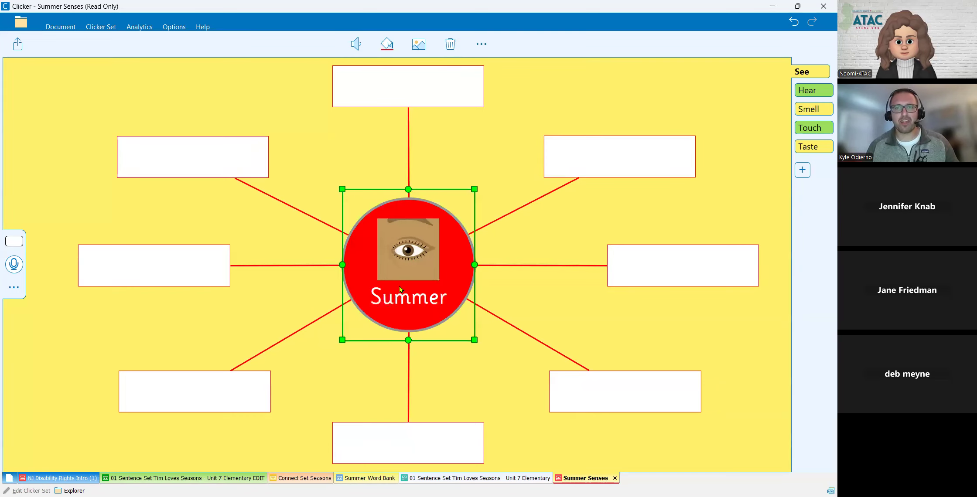
click(819, 97)
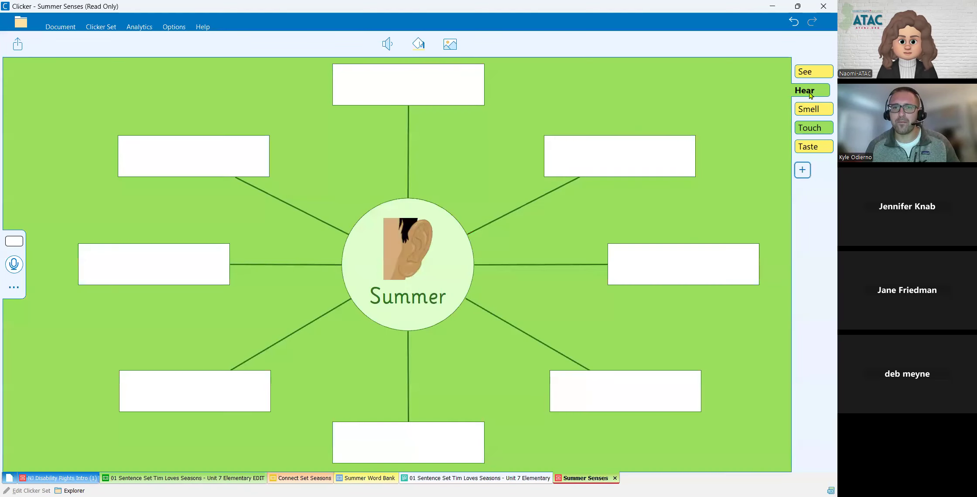
click(808, 115)
click(809, 130)
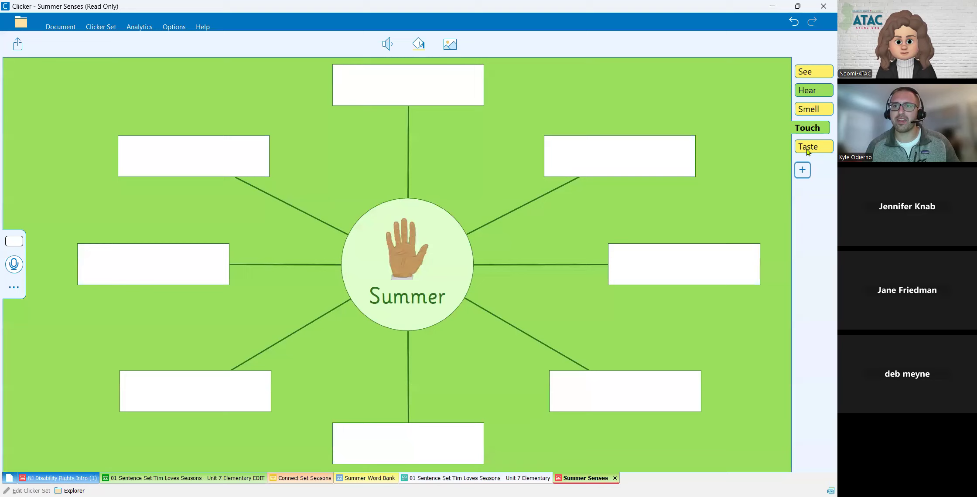
click(808, 149)
click(807, 73)
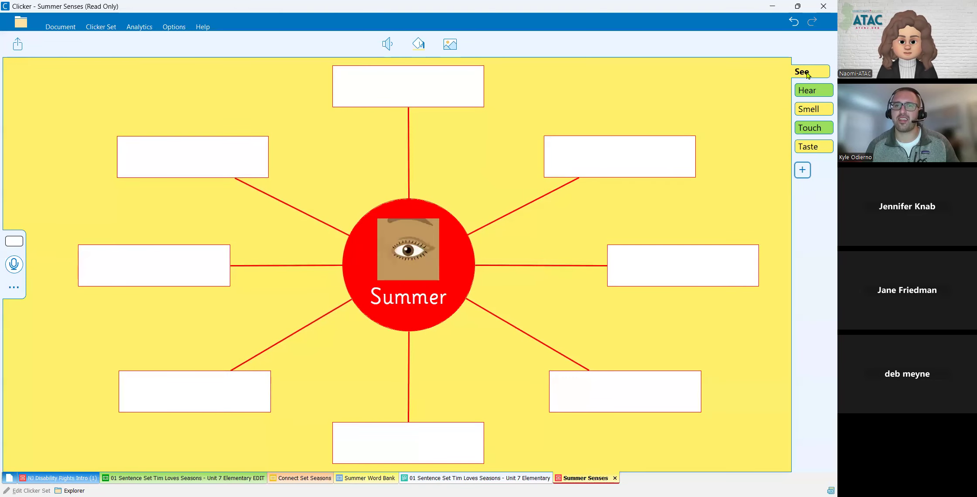
- Enter "ice cream" in the top cell and "beach" in the upper-left cell of the See mind map
click(410, 104)
text(ice cream)
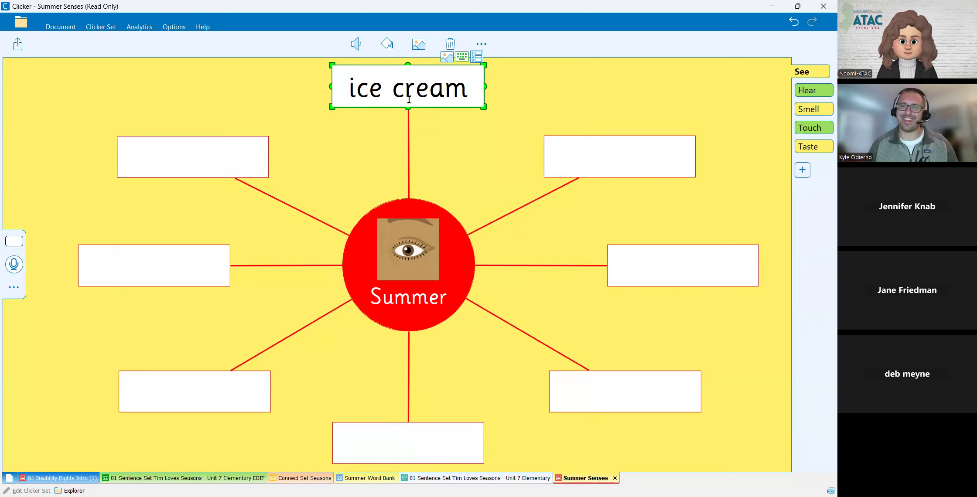
click(216, 174)
text(beach)
key(Return)
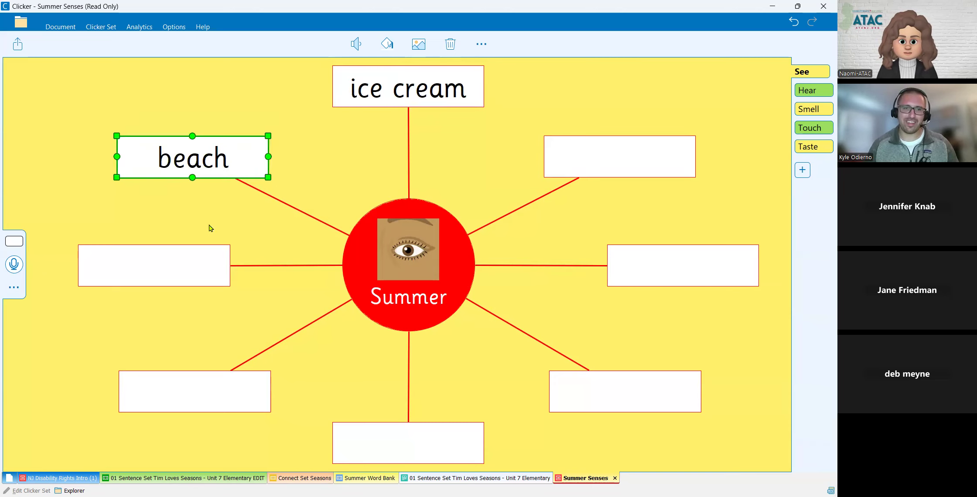
- Enter "dog barking" in the top cell of the board's Hear mind map
click(201, 257)
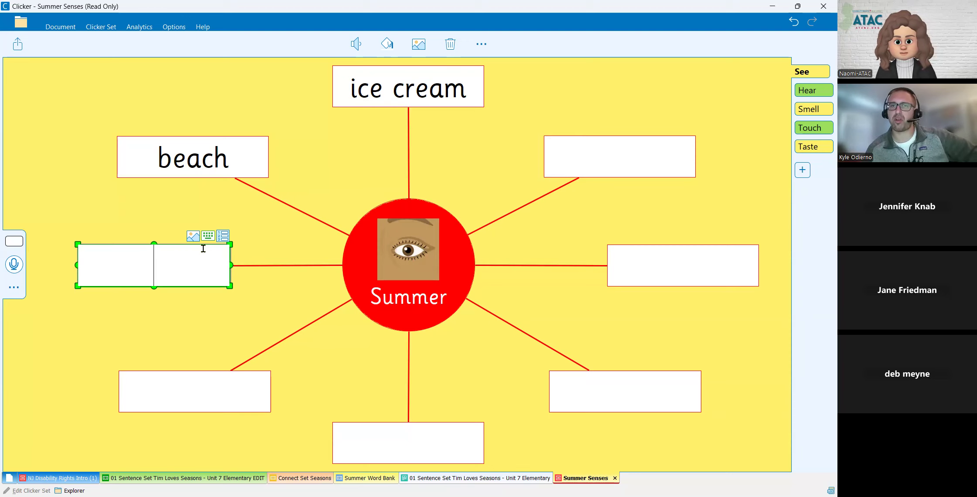
click(806, 93)
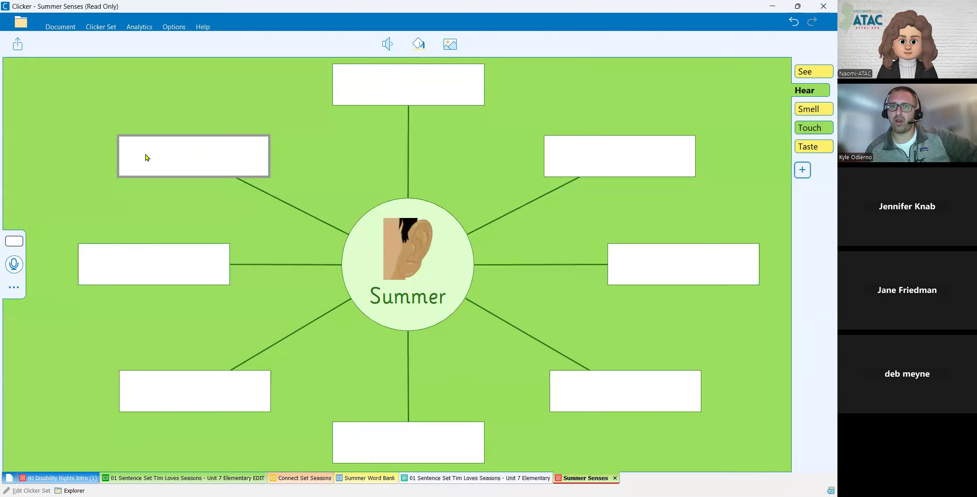
click(374, 91)
text(dog barking)
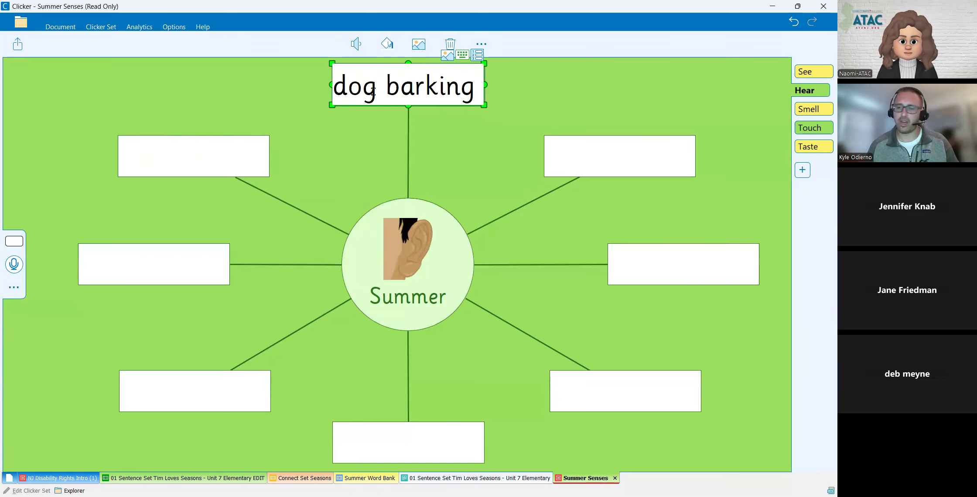
text(.)
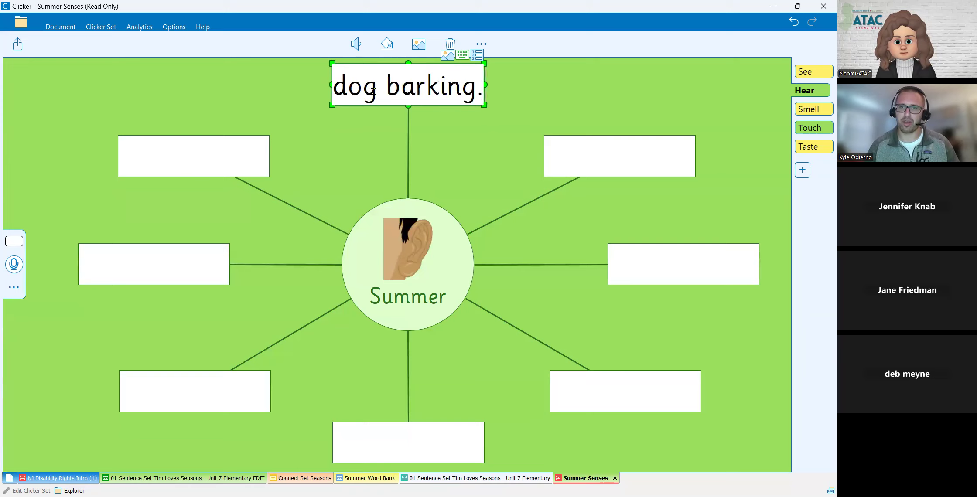
key(BackSpace)
click(236, 167)
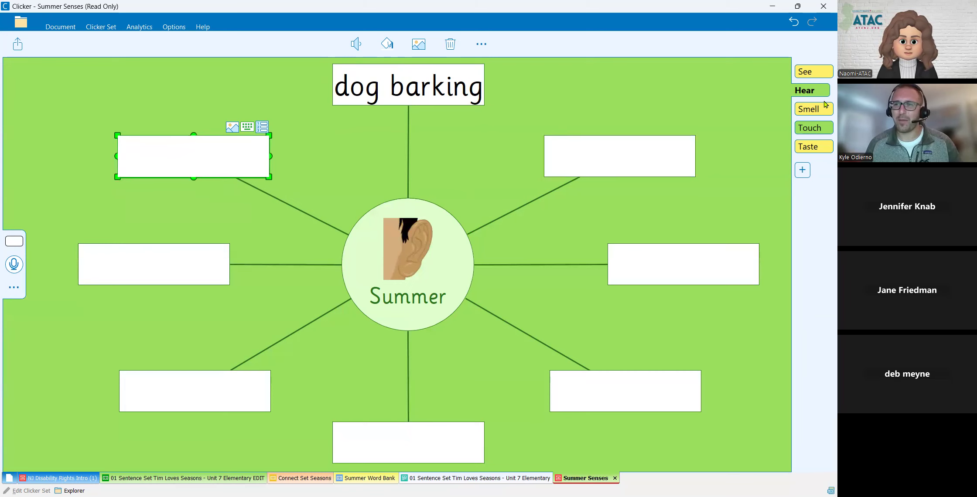
- Look through the Smell, Touch and Taste pages, return to See, and create a word bank from the Summer Senses board
click(813, 110)
click(814, 127)
click(815, 145)
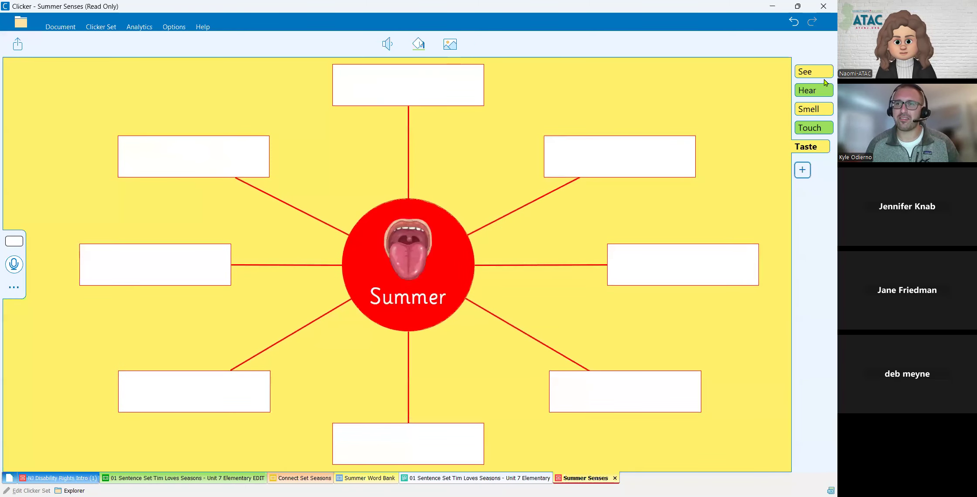
click(800, 71)
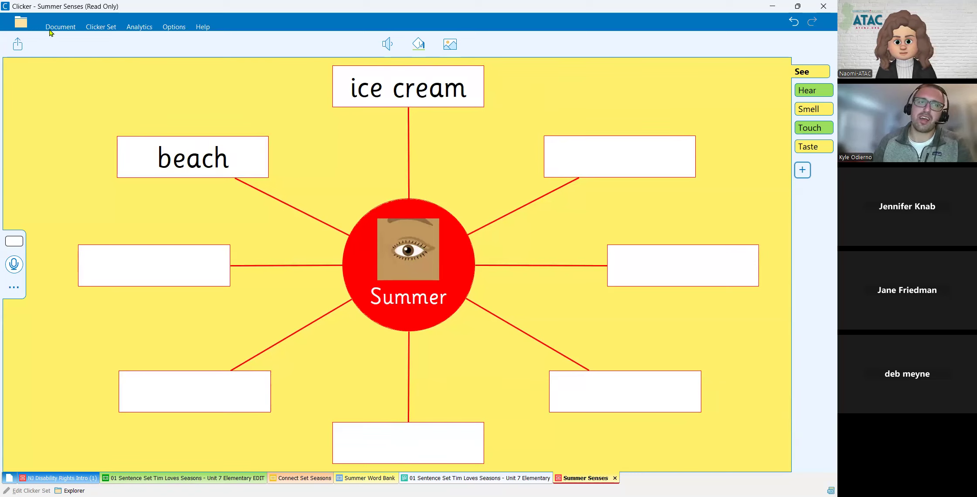
click(17, 46)
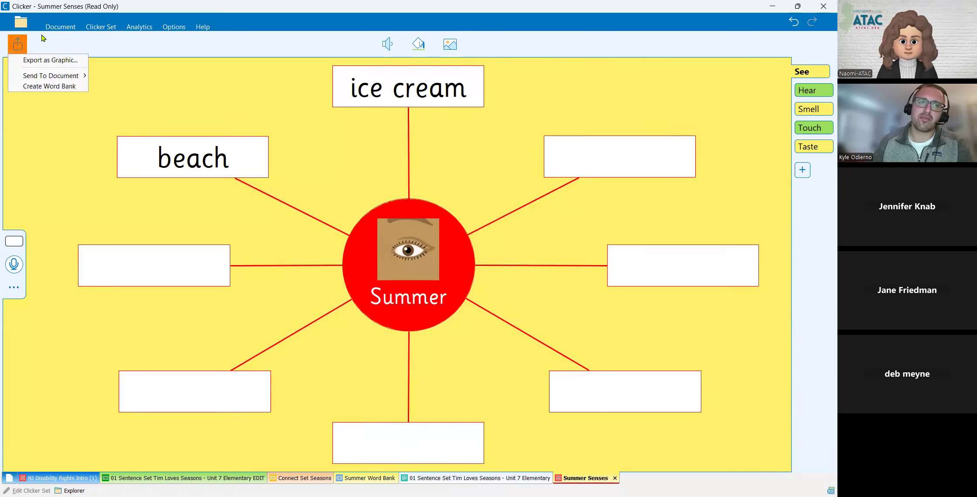
click(51, 87)
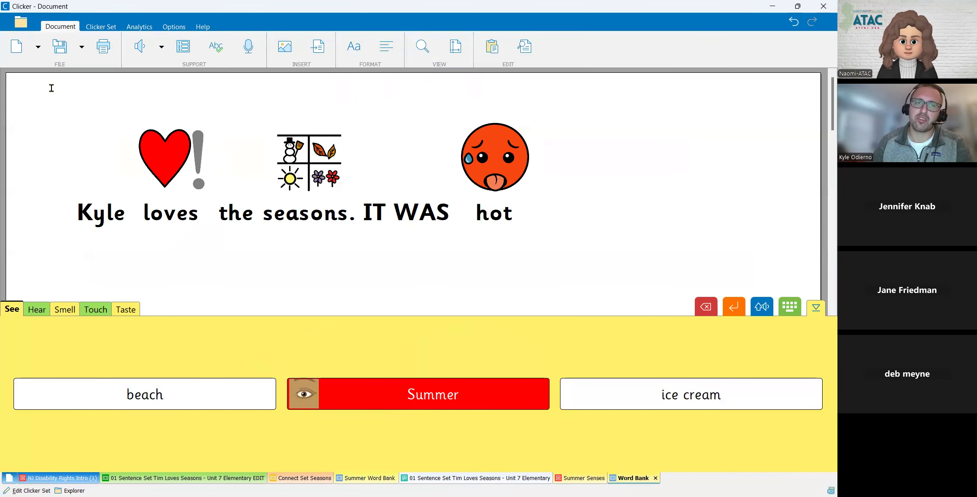
- Look through the new word bank's Hear and Smell pages and return to the See page
click(39, 309)
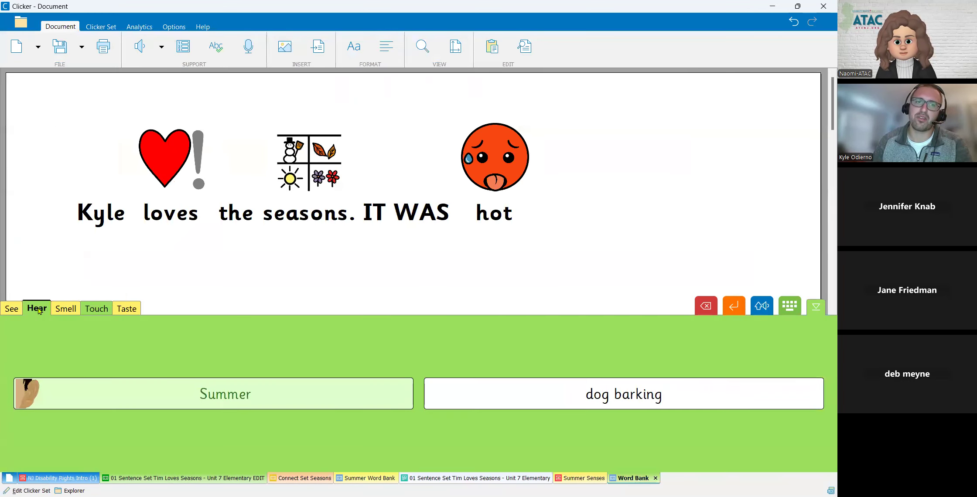
click(59, 310)
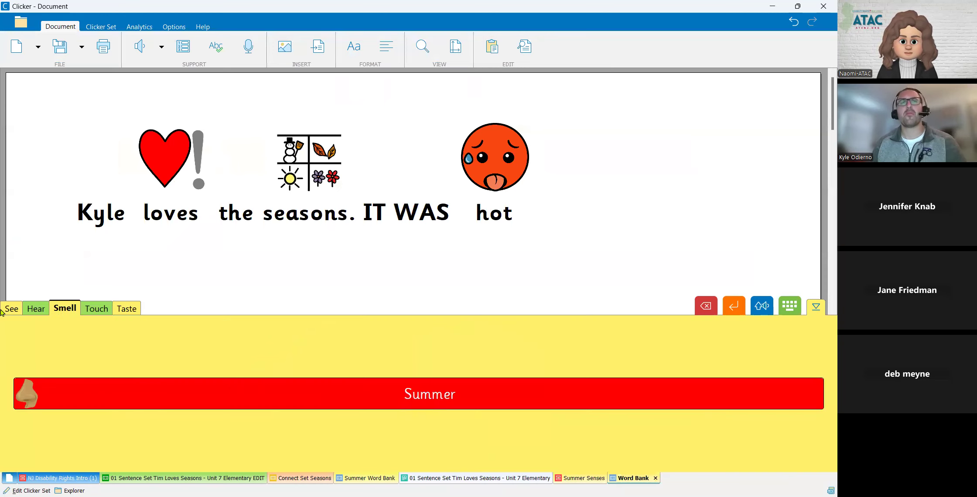
click(18, 313)
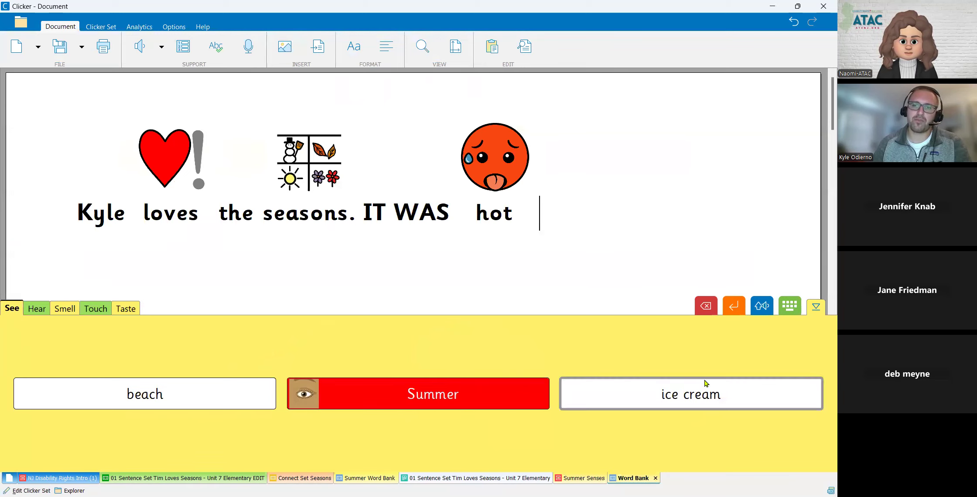
click(43, 311)
click(55, 310)
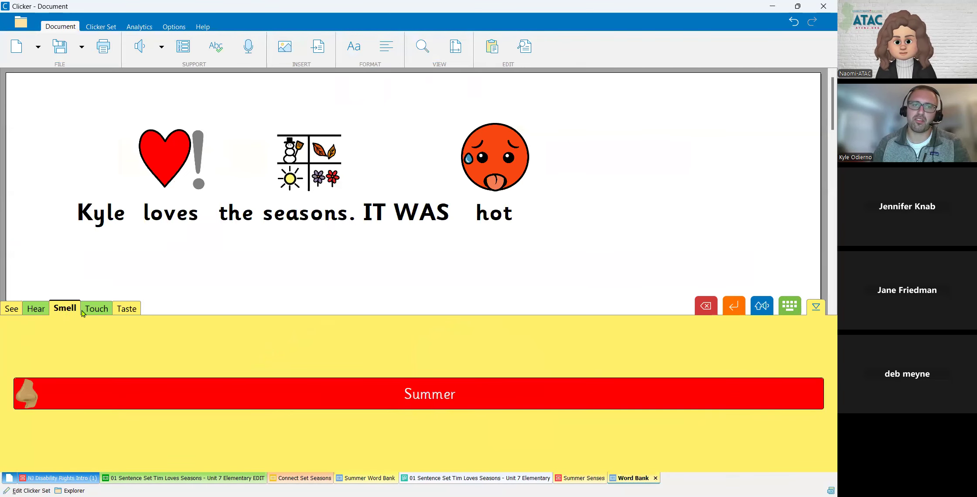
click(12, 309)
- Insert "beach", "Summer" and "ice cream" from the word bank's See page at the end of the document text
click(196, 394)
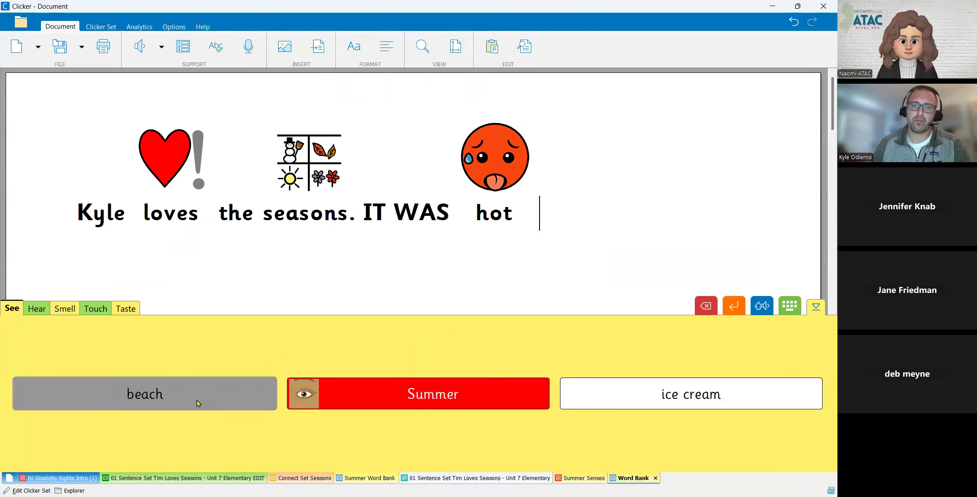
click(356, 398)
click(690, 394)
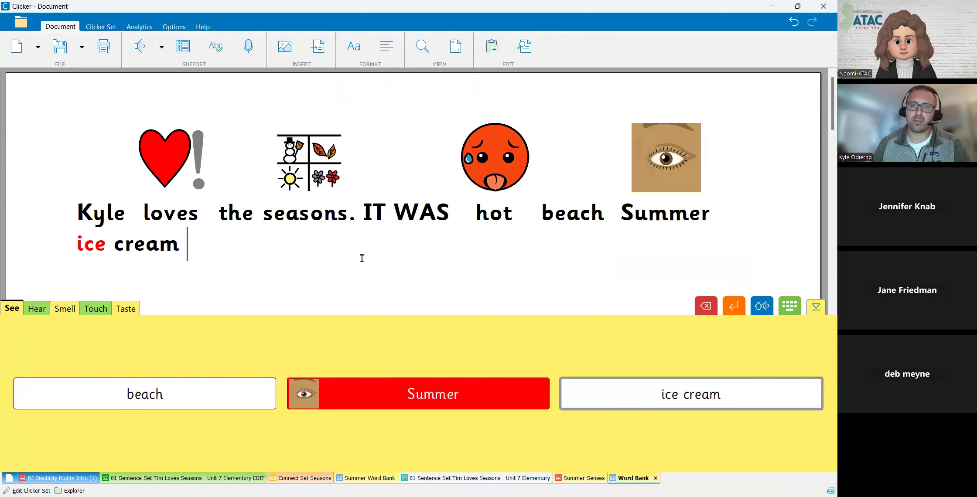
- Hide the word bank grid and review in the document's analytics how its words were entered
click(815, 307)
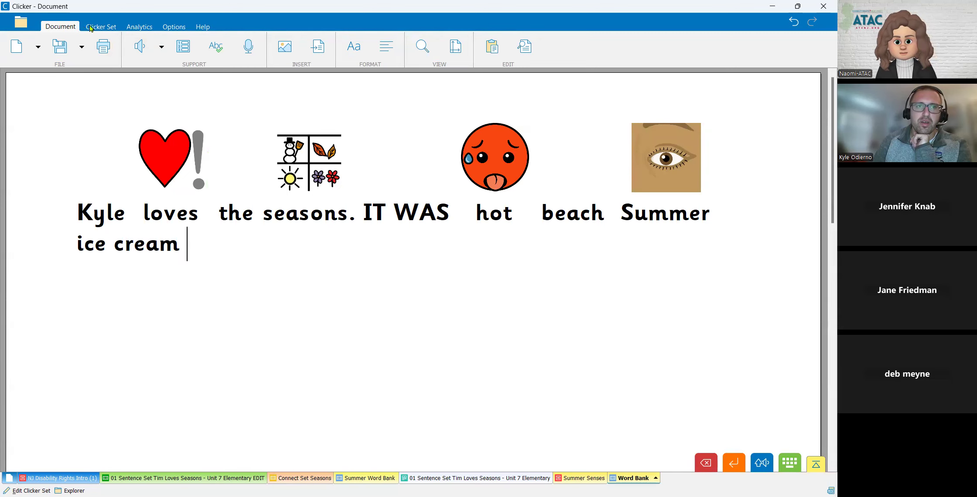
click(140, 27)
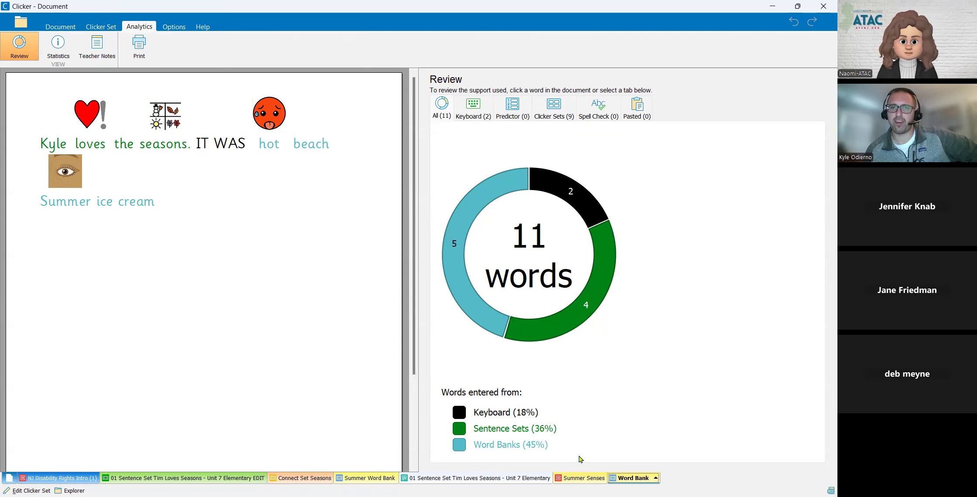
- Turn on the word predictor in the document and add its suggestions "shop", "now" and "there was" after "ice cream"
click(59, 27)
click(183, 45)
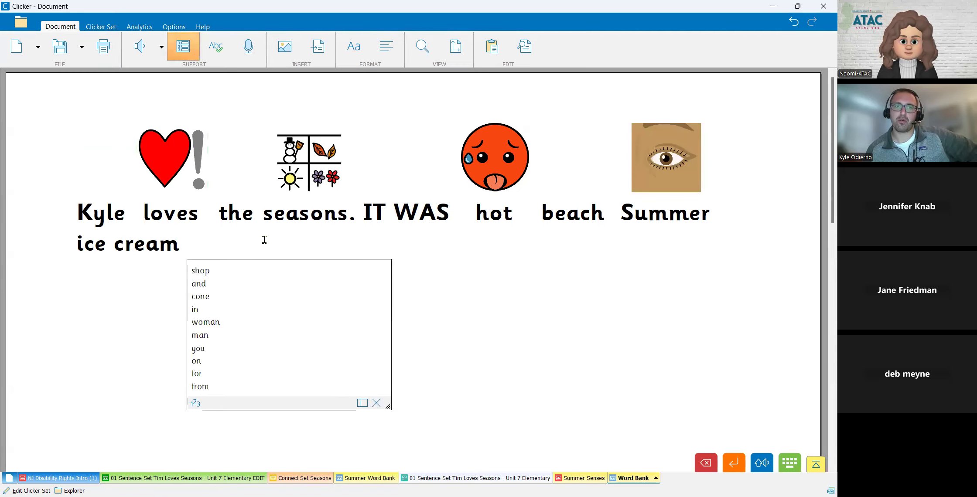
click(251, 272)
click(436, 323)
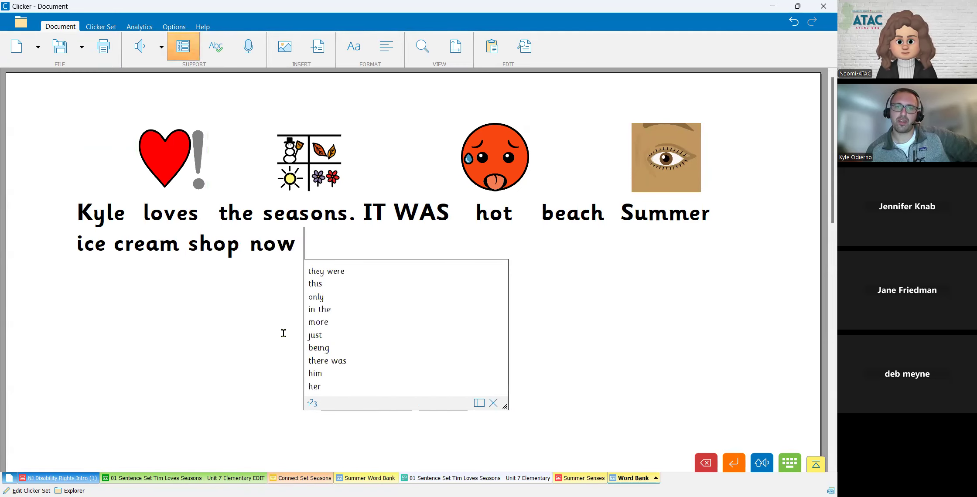
click(333, 361)
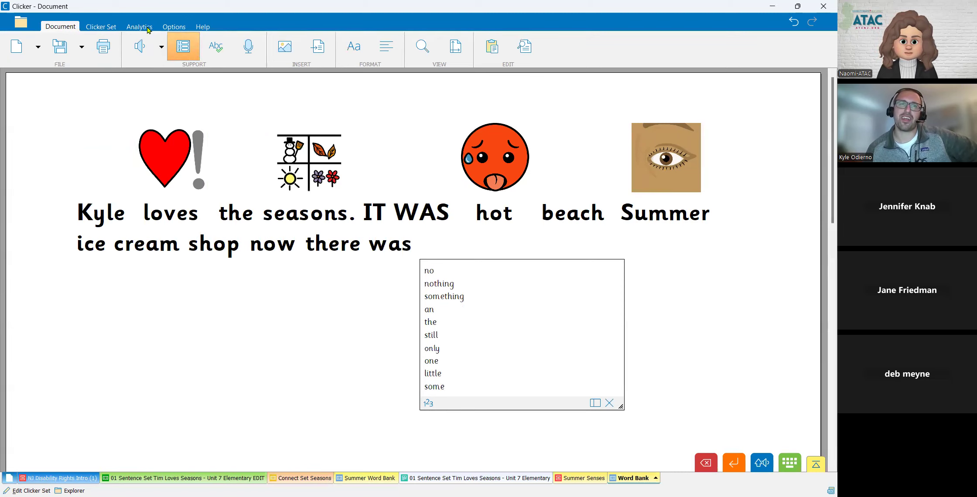
- Review the document's analytics again, examining the words entered from Clicker Sets and the words corrected by the spell check
click(139, 27)
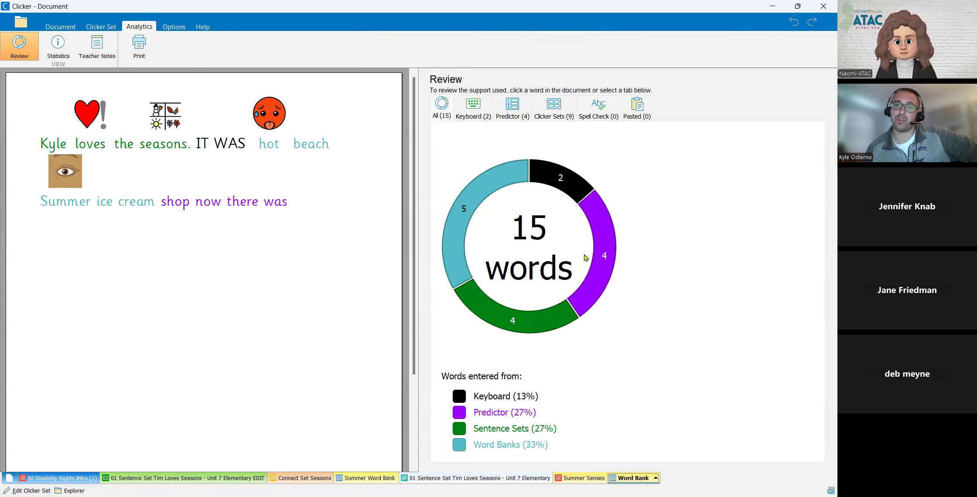
click(558, 113)
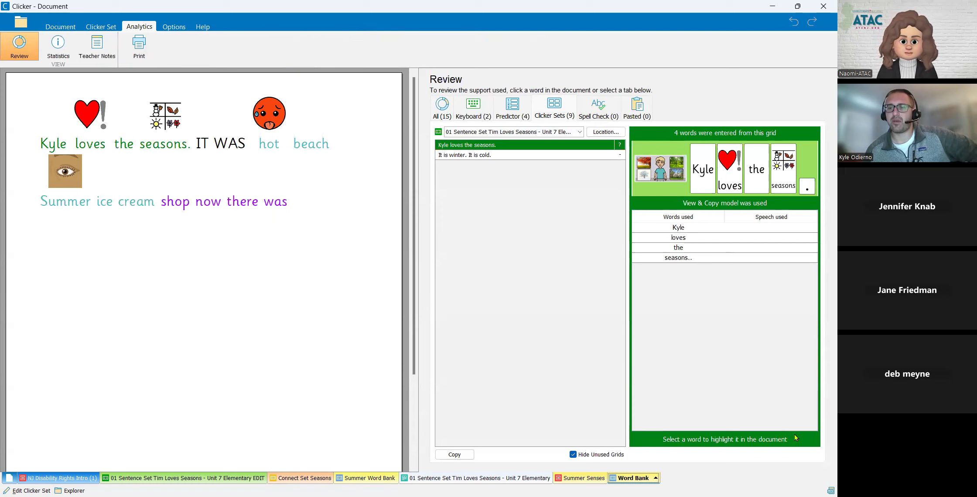
click(517, 159)
click(511, 147)
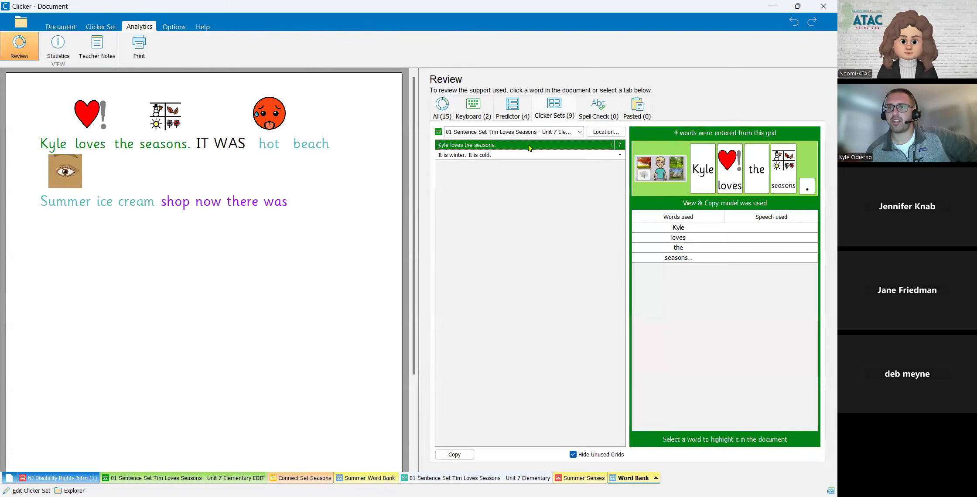
click(597, 109)
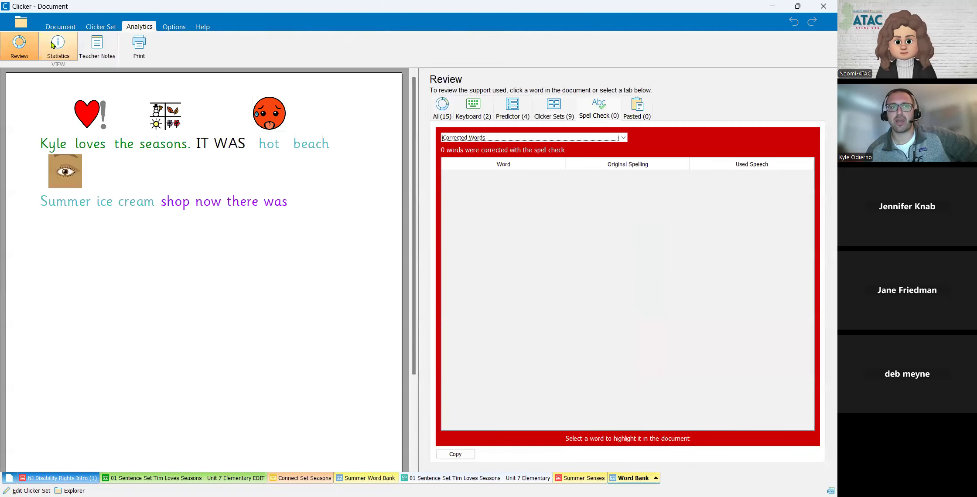
- Return to the document and run the spell check on its text
click(60, 26)
click(219, 53)
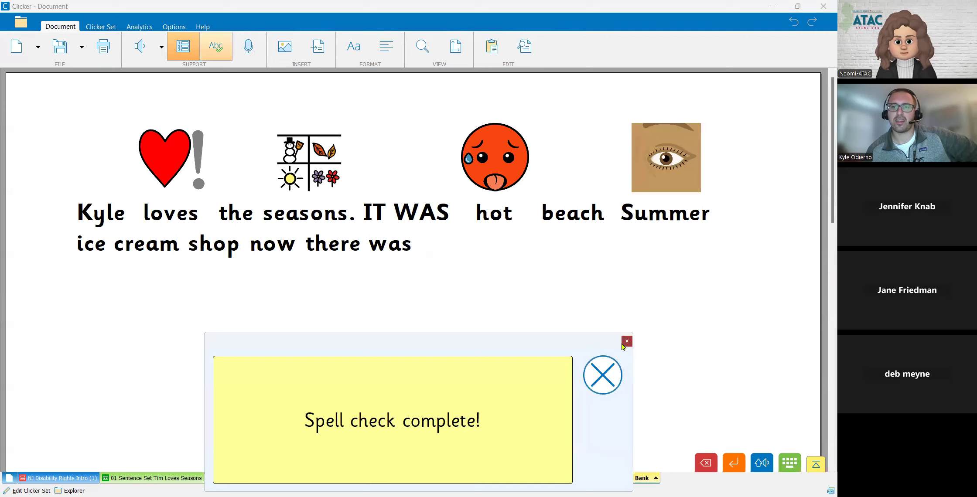
click(460, 235)
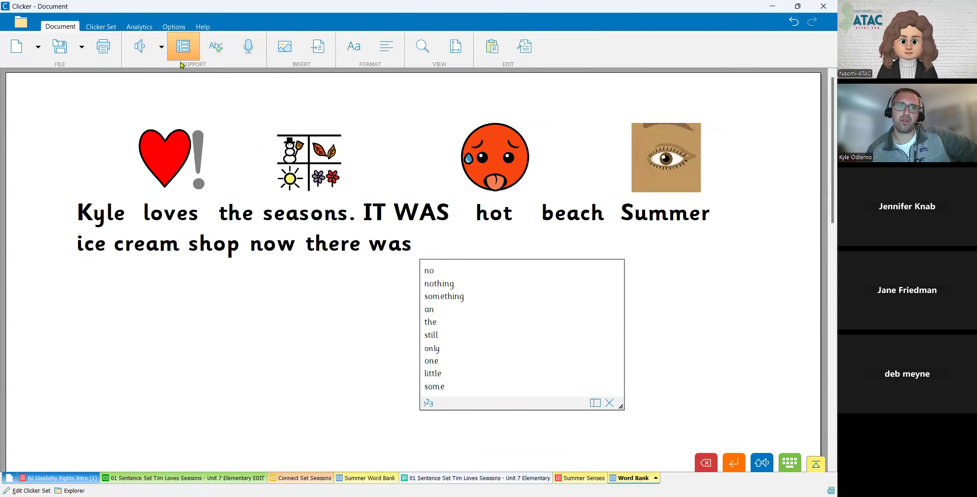
click(225, 58)
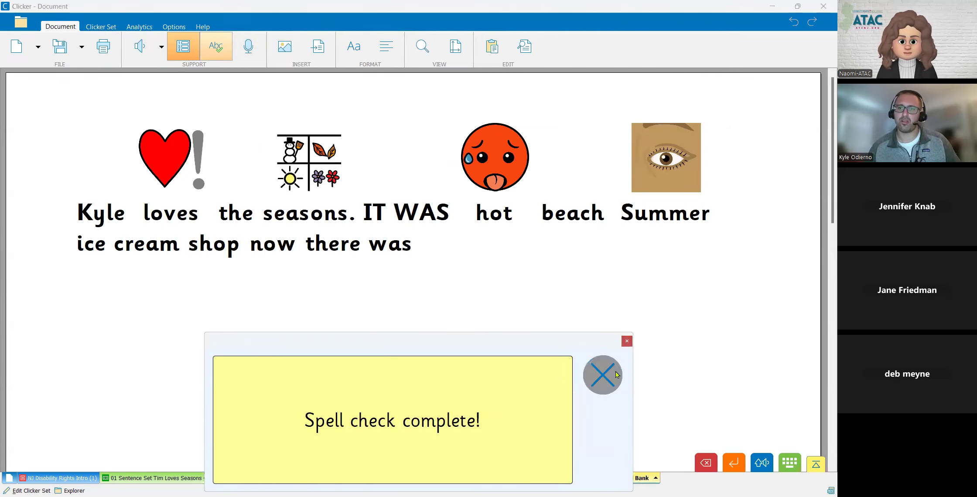
- Add the misspelled word "ritting" at the end of the text and close the word predictor
click(490, 224)
text(ritting)
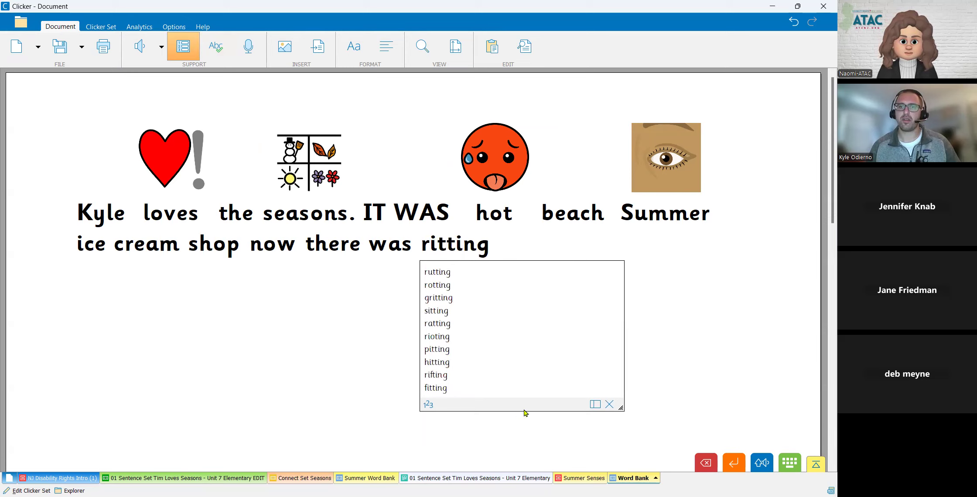
click(609, 404)
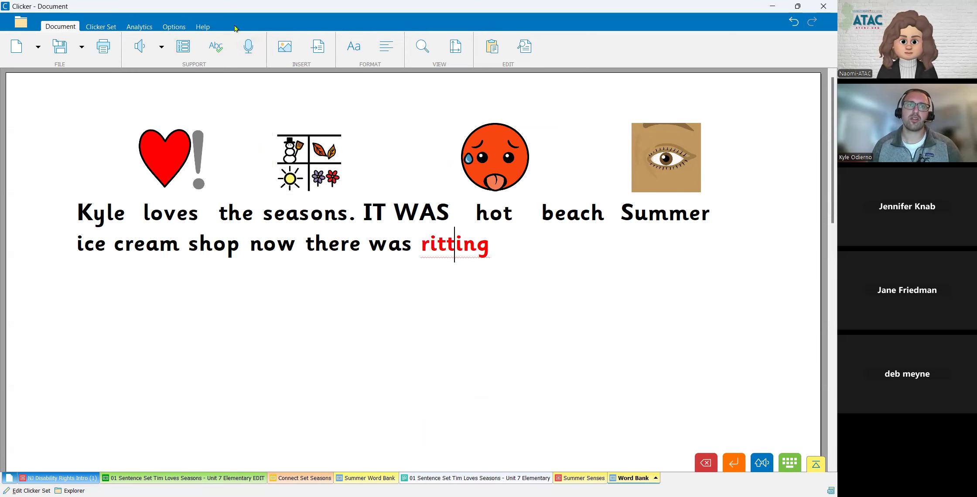
- Correct "ritting" to "writing" with the spell check and close the checker
click(217, 48)
click(399, 393)
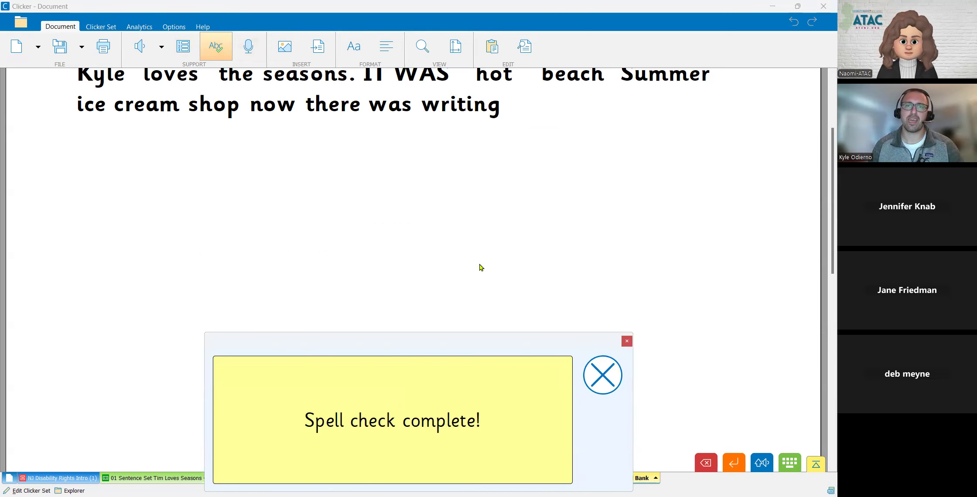
click(617, 388)
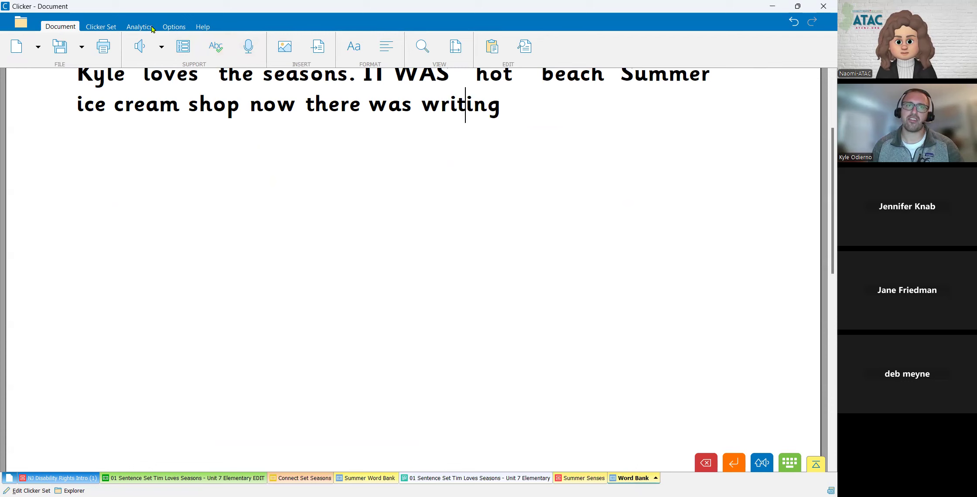
- Review the spell-check corrections in the analytics, view the Teacher Notes, and return to the document
click(152, 27)
click(614, 113)
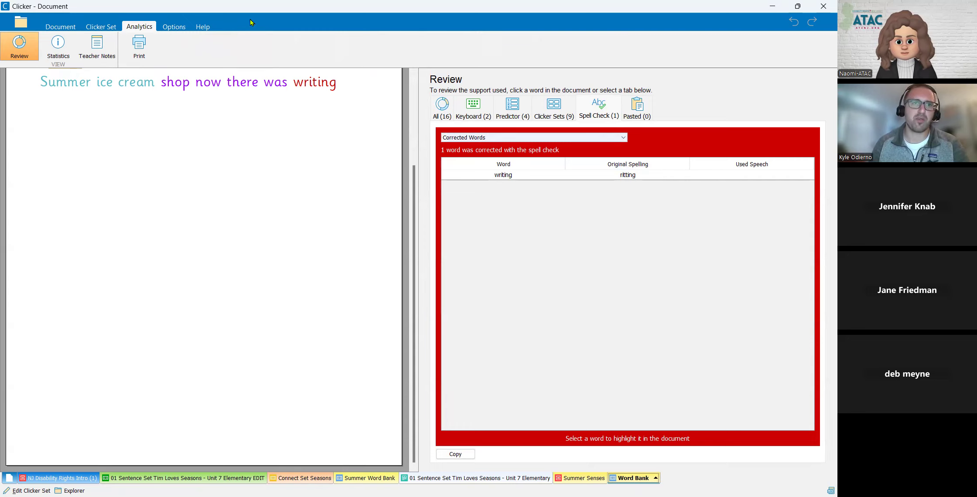
click(97, 46)
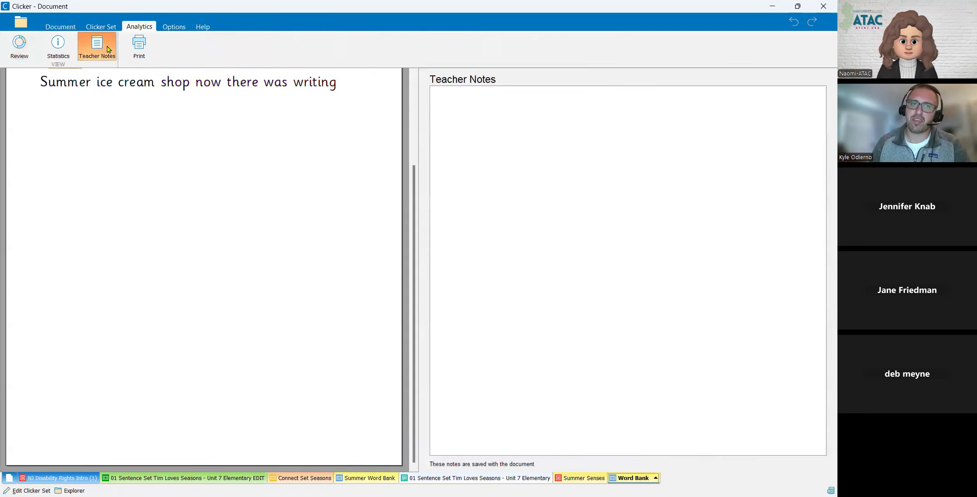
click(514, 202)
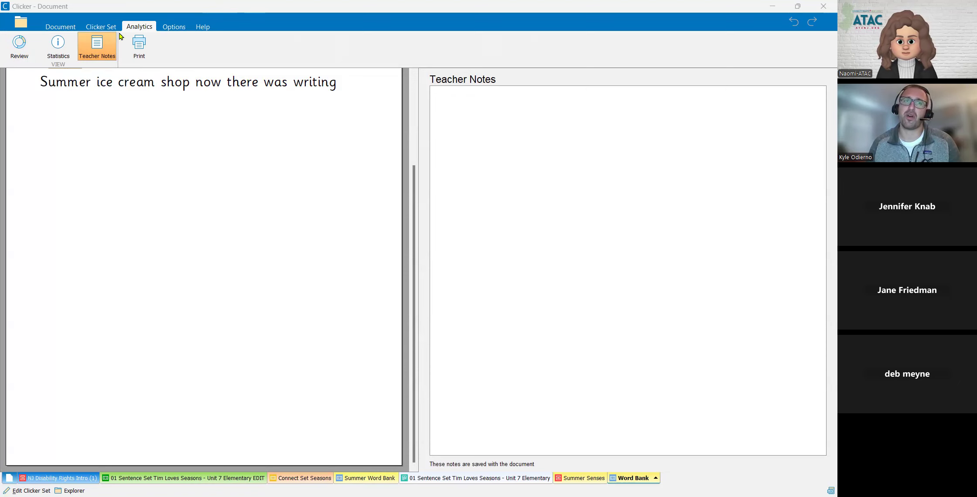
click(75, 28)
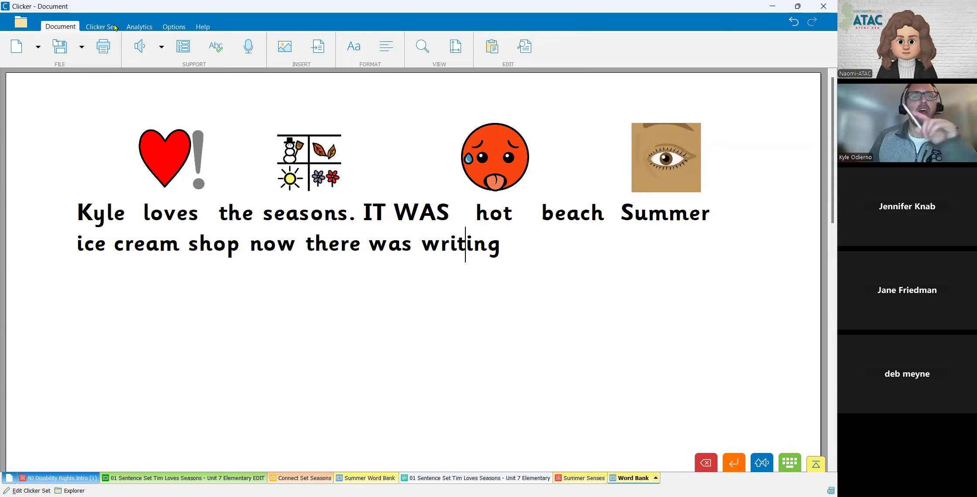
- In the display options, set the document background to yellow and the document text to blue
click(171, 29)
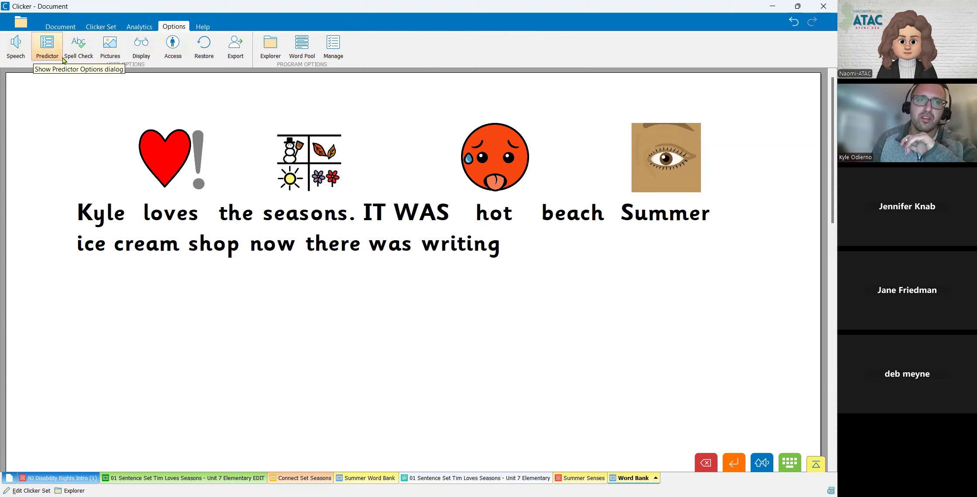
click(140, 56)
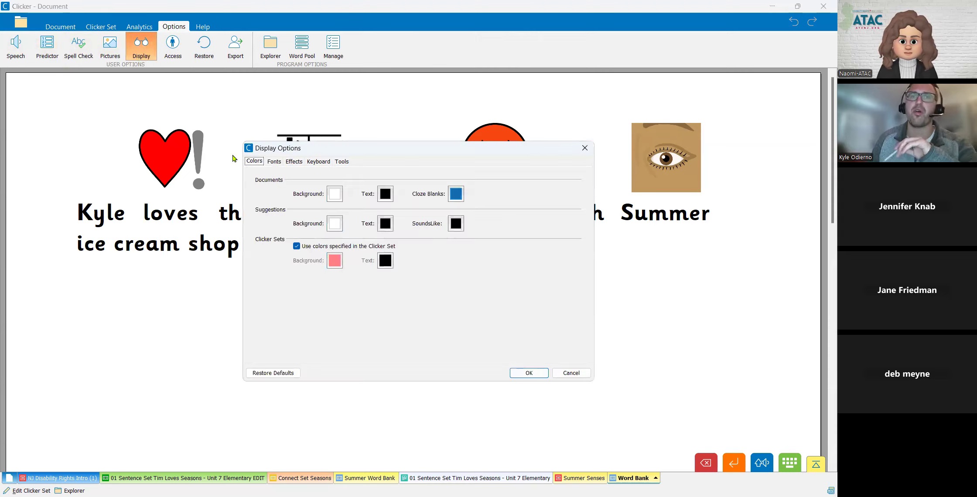
click(336, 193)
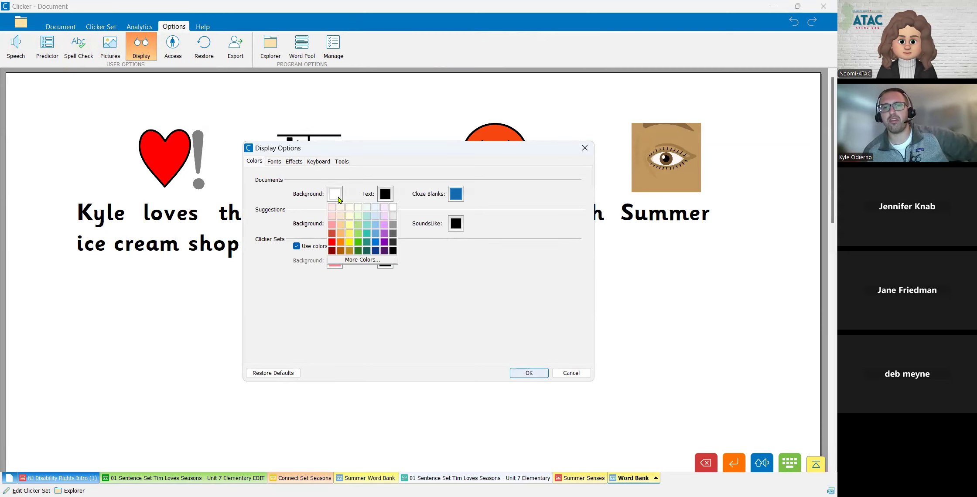
click(348, 244)
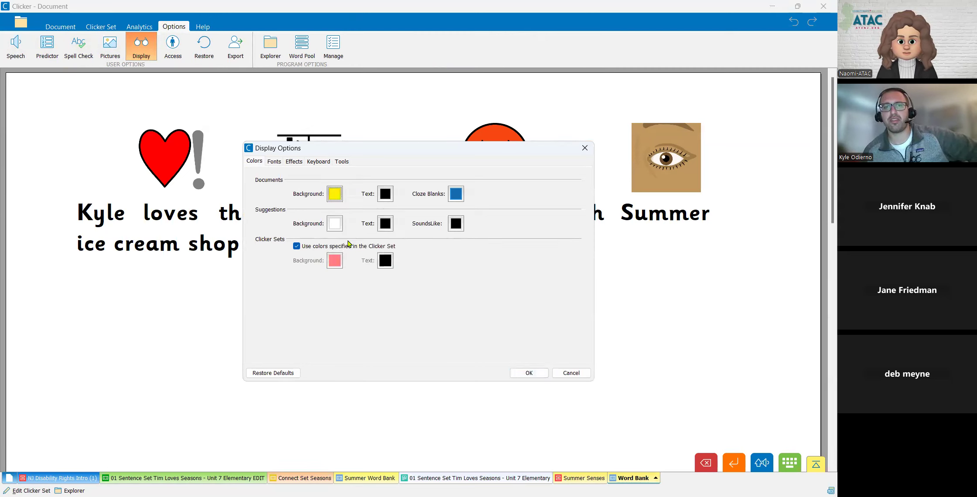
click(389, 198)
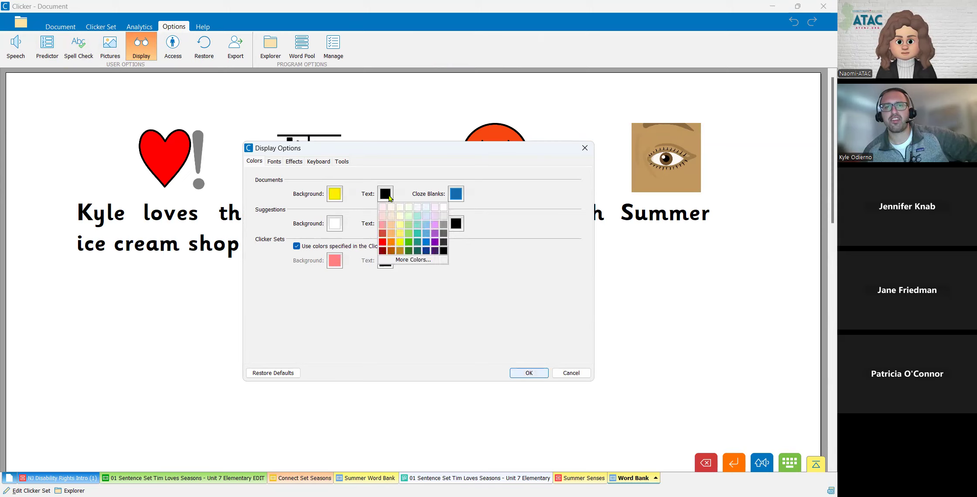
click(426, 242)
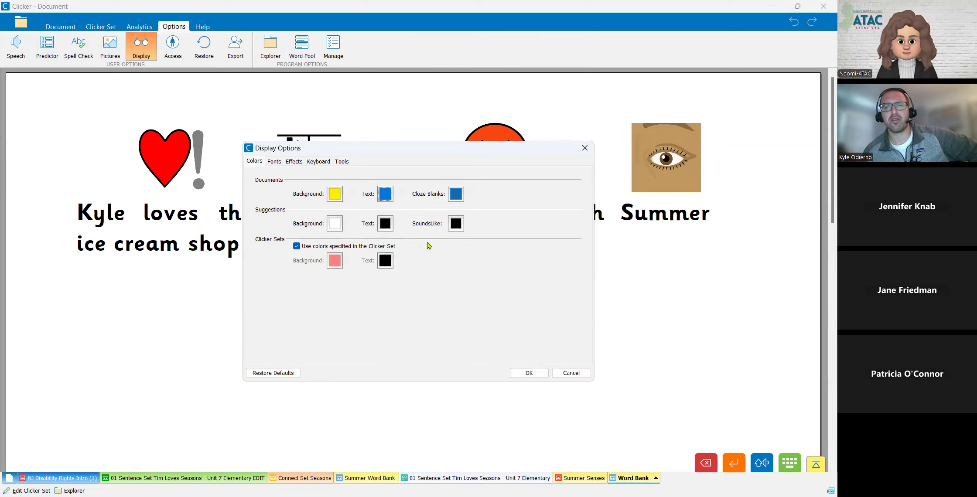
- Set the mouseover effect to color the cell's background and enlarge the cell by 10
click(293, 161)
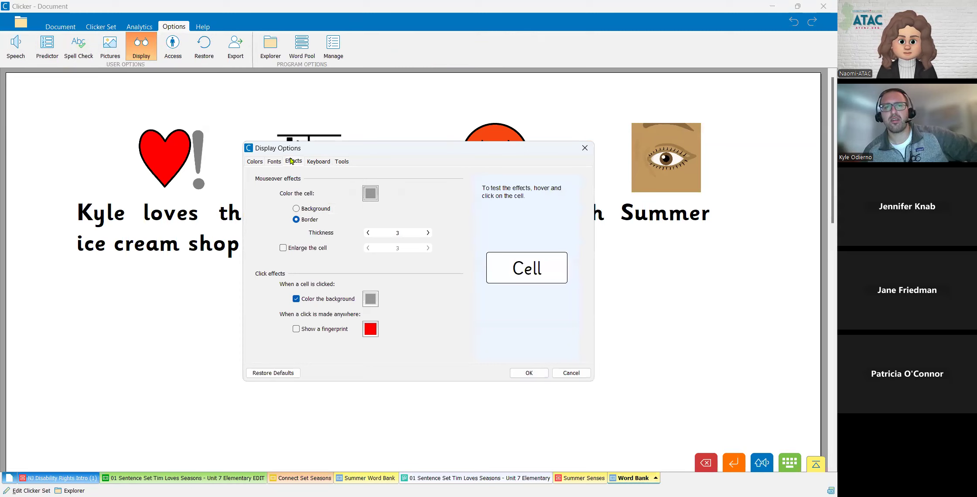
click(322, 208)
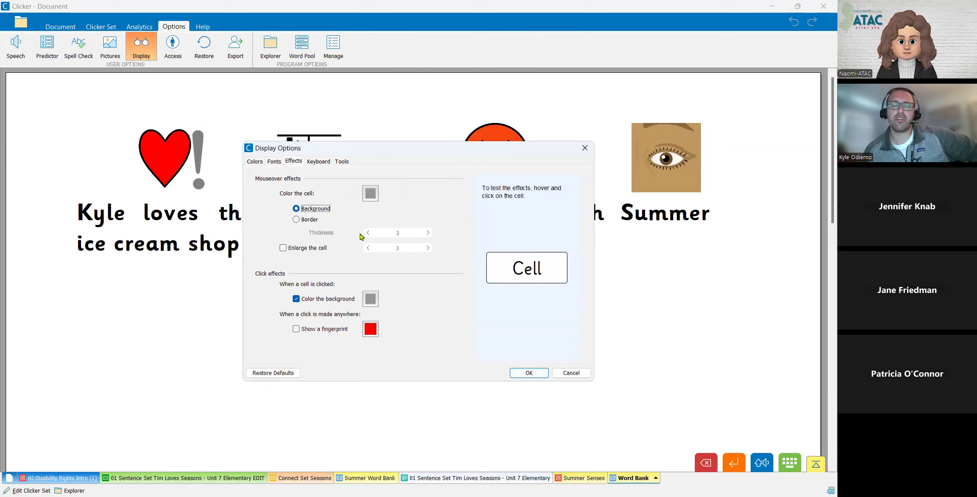
click(300, 252)
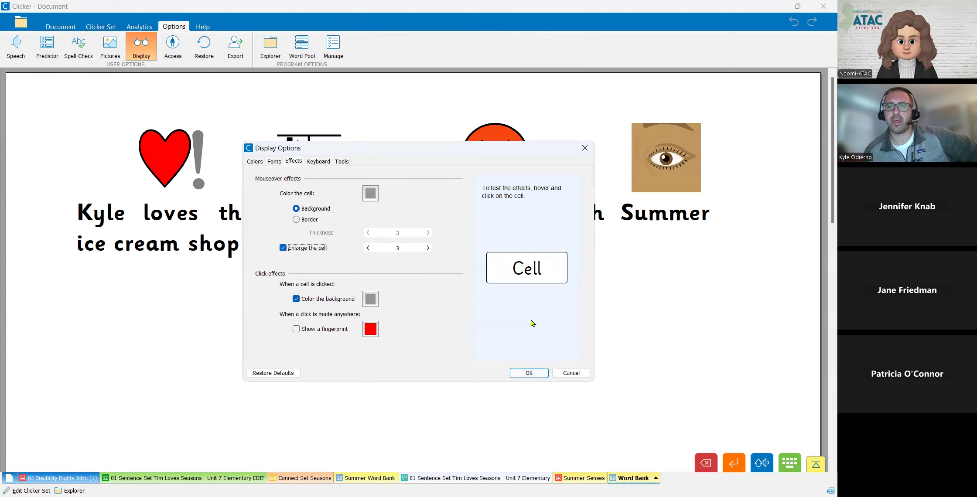
click(431, 247)
click(431, 247)
click(431, 246)
click(431, 246)
click(431, 246)
click(432, 247)
click(431, 246)
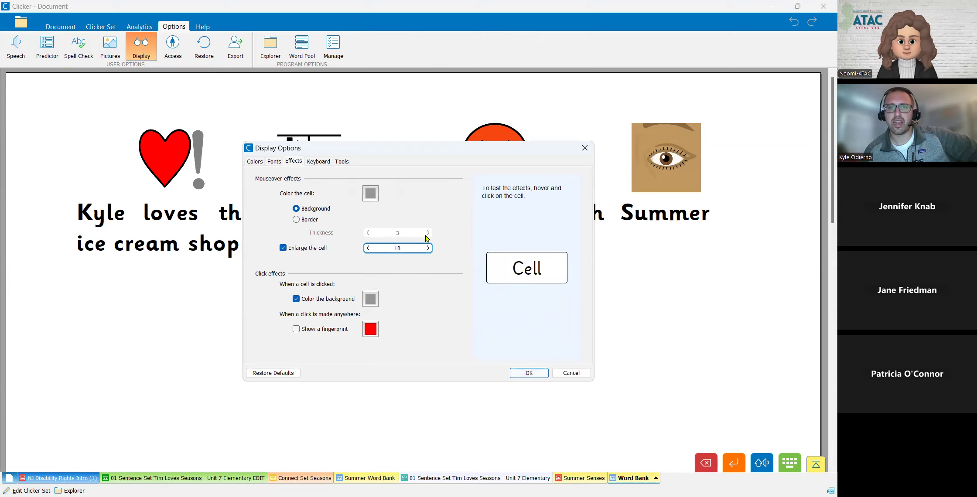
- Switch the mouseover effect to a border of thickness 9, show a fingerprint on clicks, and apply the display options
click(313, 223)
click(429, 233)
click(428, 233)
click(428, 233)
click(429, 233)
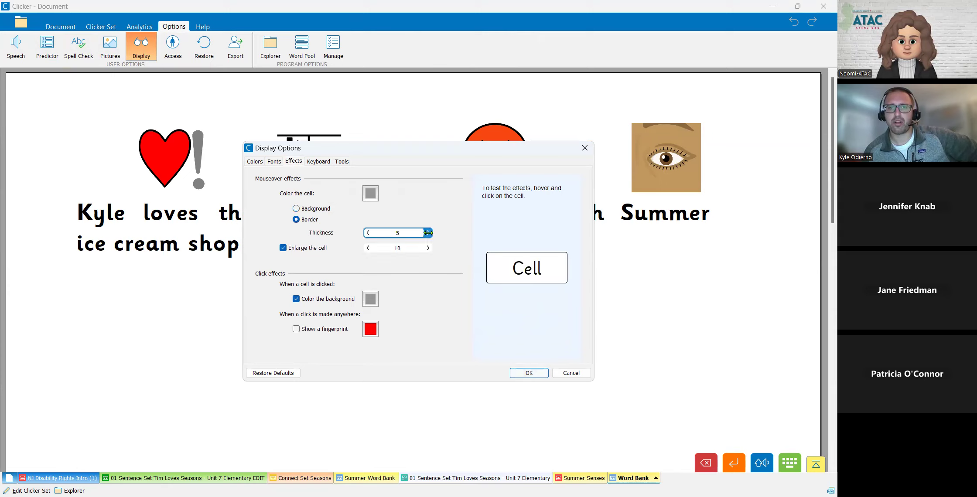
click(368, 233)
click(367, 233)
click(367, 232)
click(367, 232)
click(367, 232)
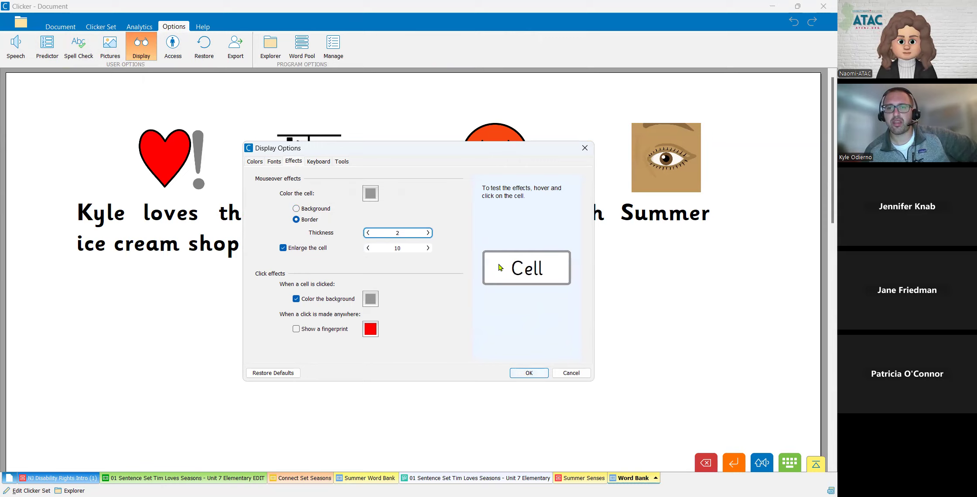
click(426, 232)
click(426, 232)
click(426, 232)
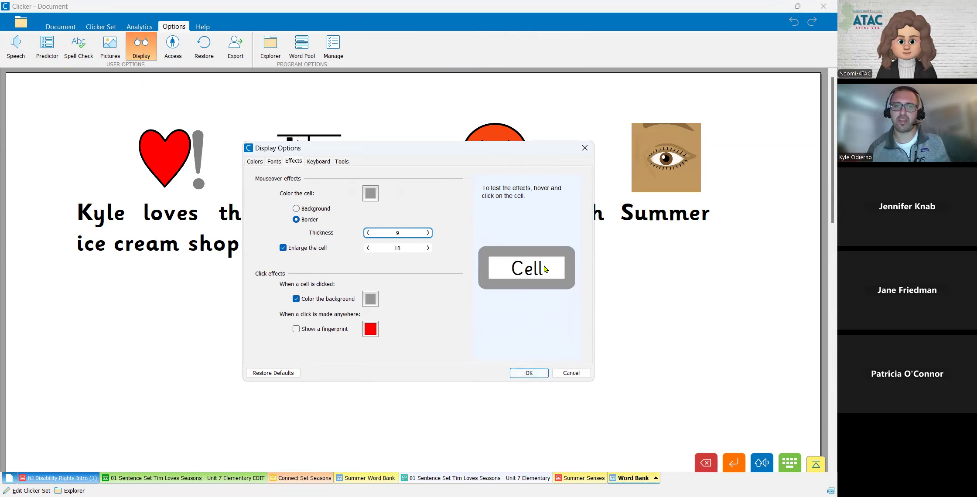
click(306, 329)
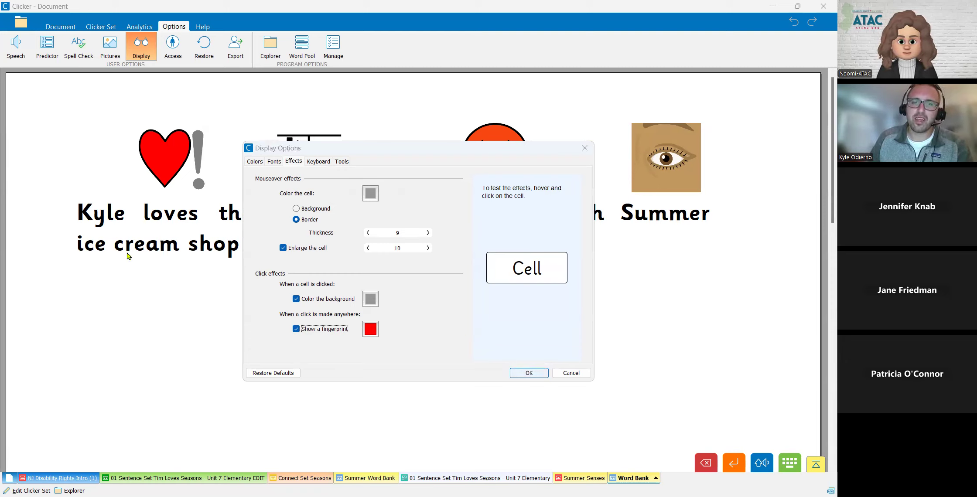
click(529, 373)
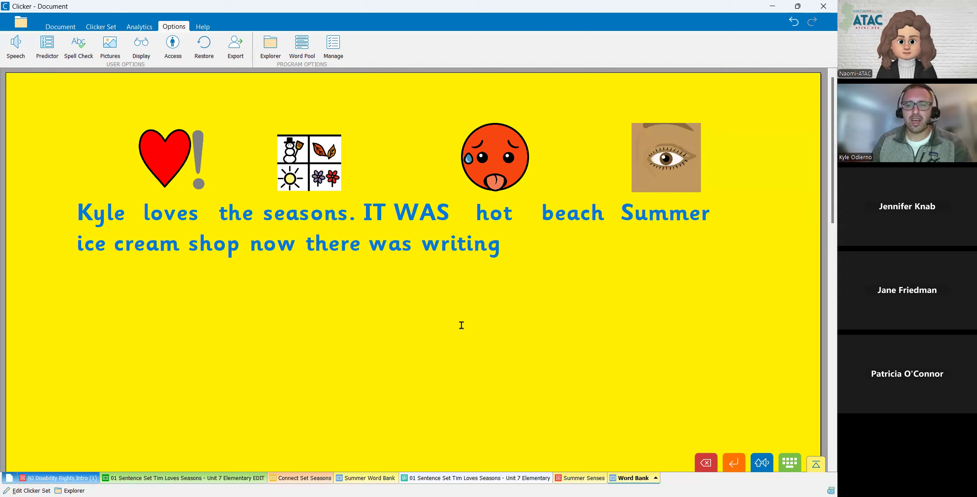
- Test the fingerprint click effect at several spots on the document page
click(421, 331)
click(292, 276)
click(217, 340)
click(532, 326)
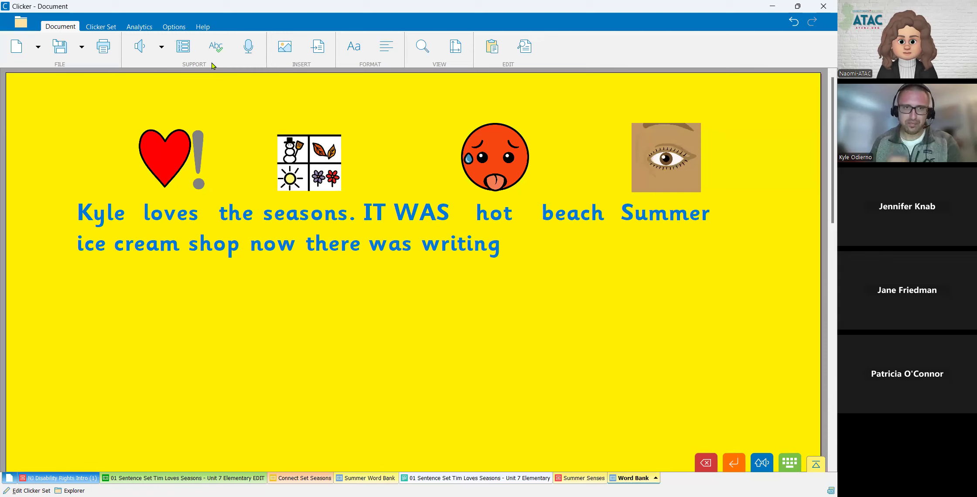
- Reopen the display options and set the font for new documents to Dyslexie a
click(181, 28)
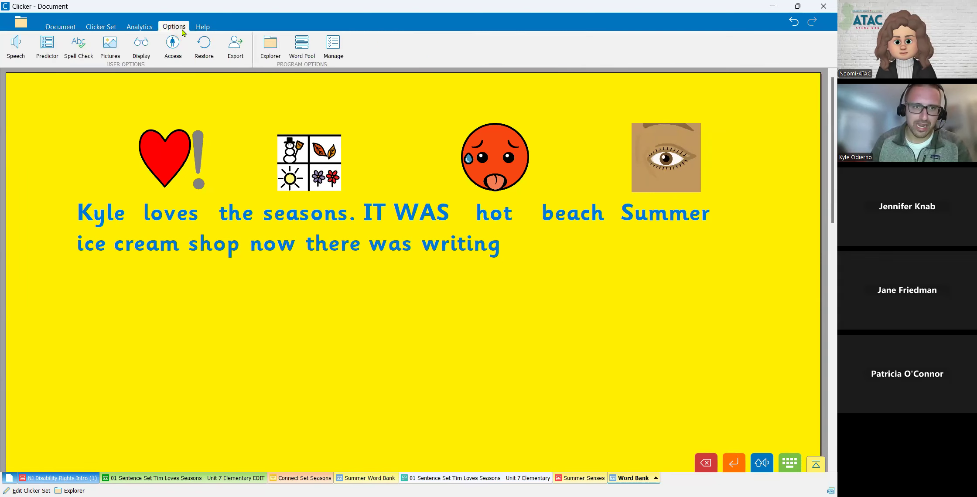
click(152, 52)
click(318, 162)
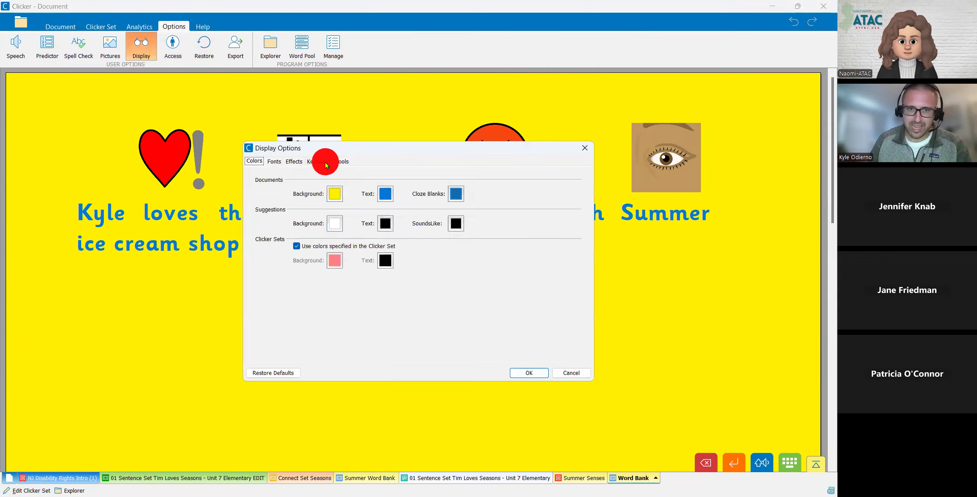
click(293, 161)
click(326, 162)
click(275, 162)
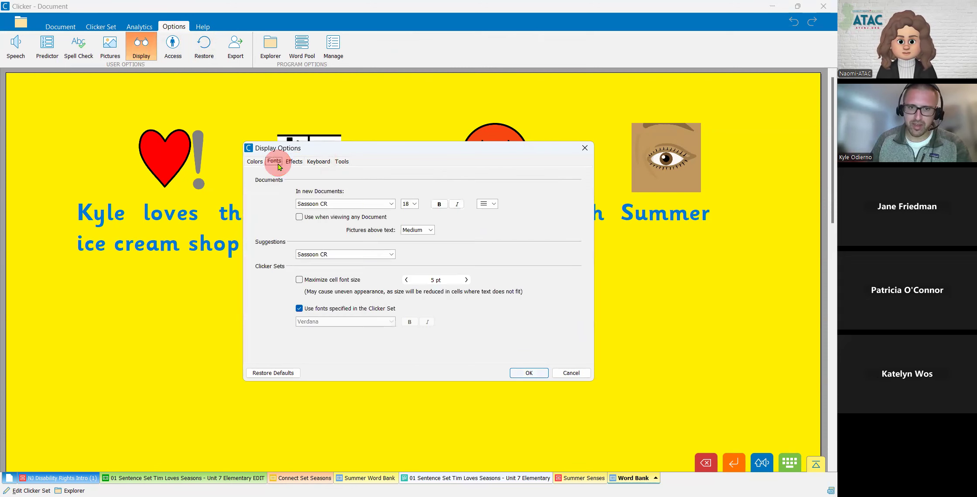
click(332, 205)
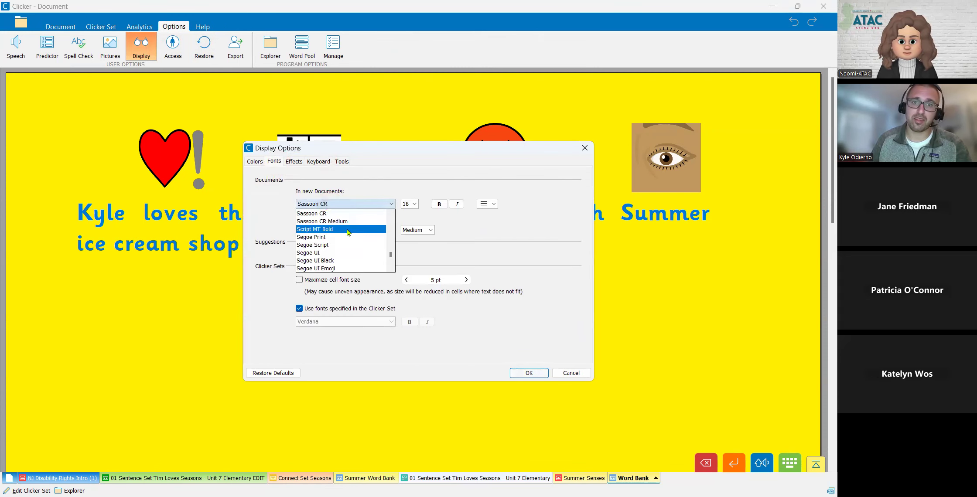
scroll(348, 232, up, 15)
scroll(348, 233, up, 2)
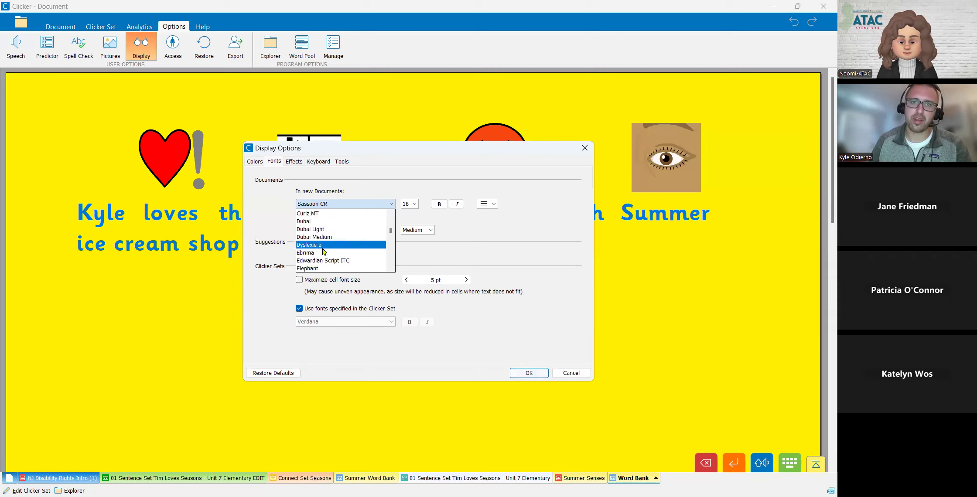
click(323, 247)
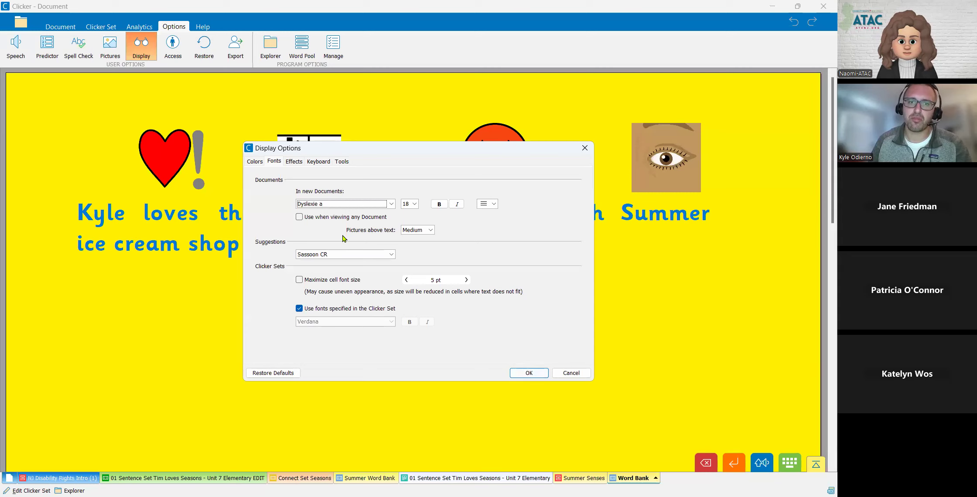
- Keep the on-screen keyboard in Qwerty layout and set its colors to Rainbow
click(294, 161)
click(310, 160)
click(363, 195)
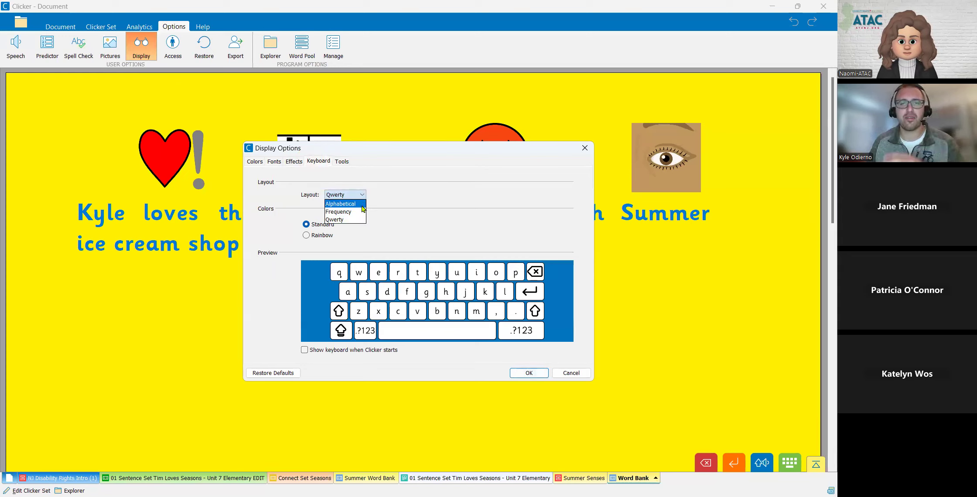
click(354, 220)
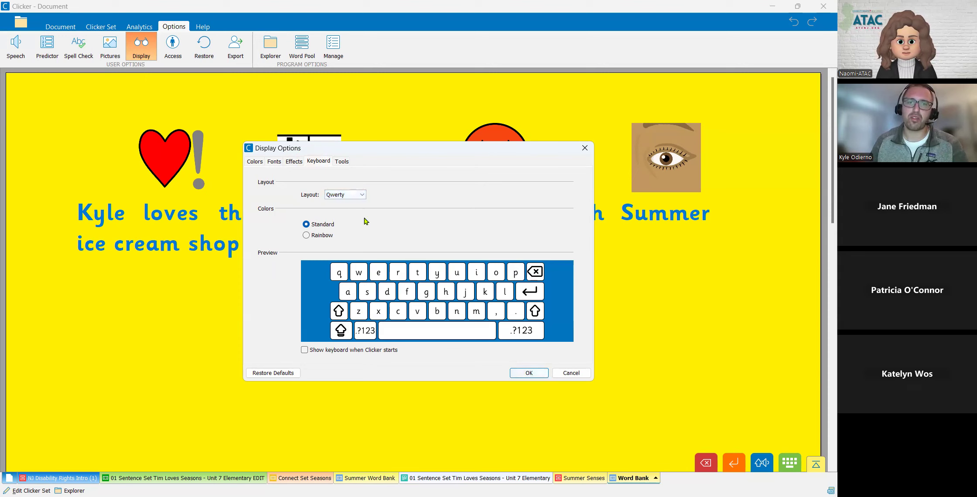
click(323, 237)
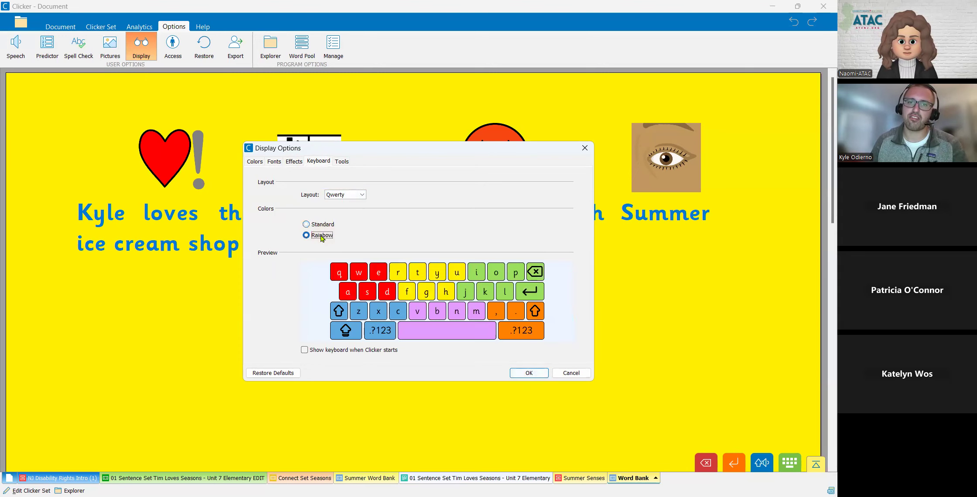
- Set the document tools to Large and the grid tools and tabs to Extra Large, and apply the display options
click(341, 161)
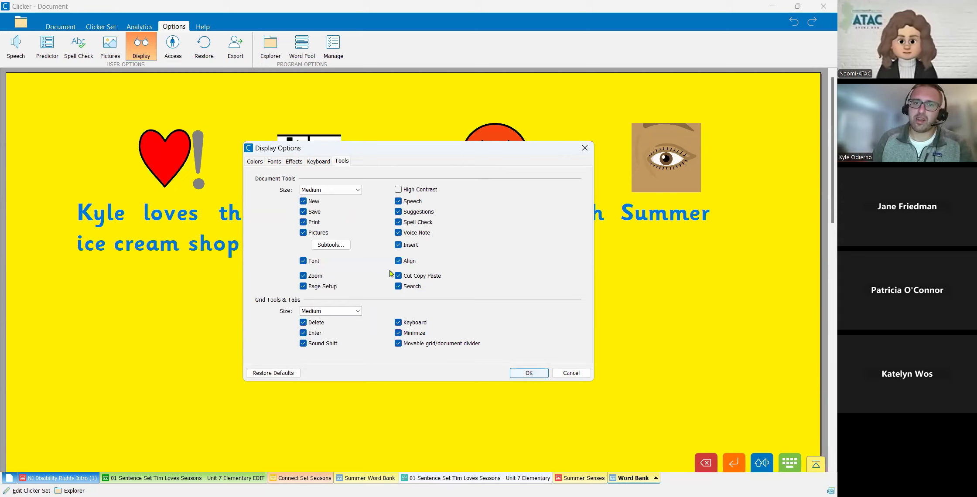
click(348, 190)
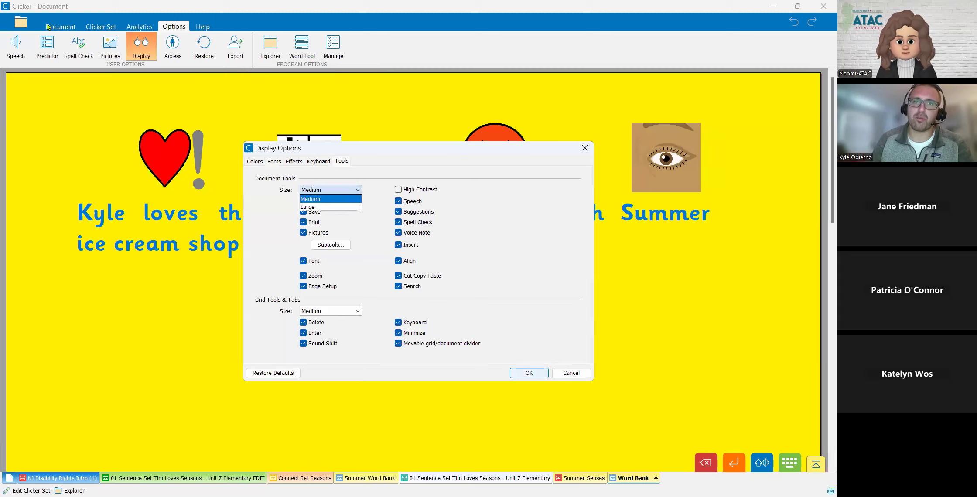
click(354, 207)
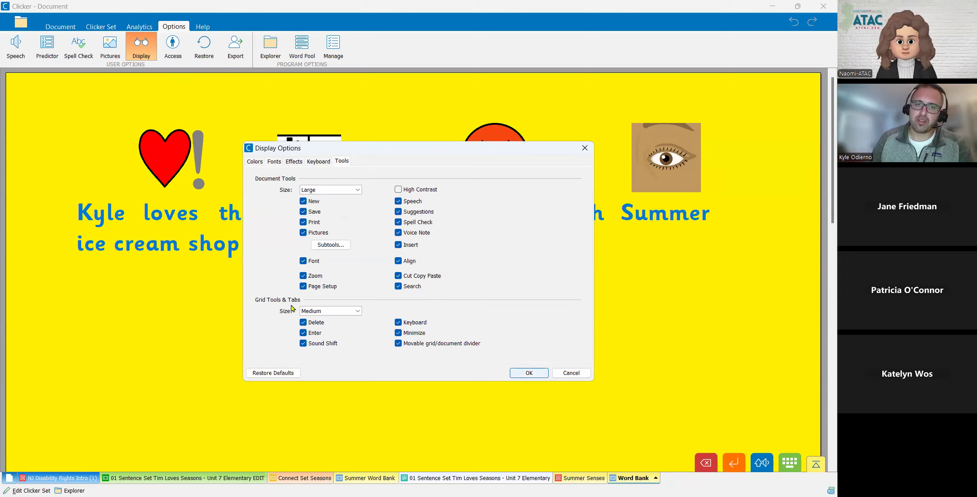
click(327, 311)
click(327, 333)
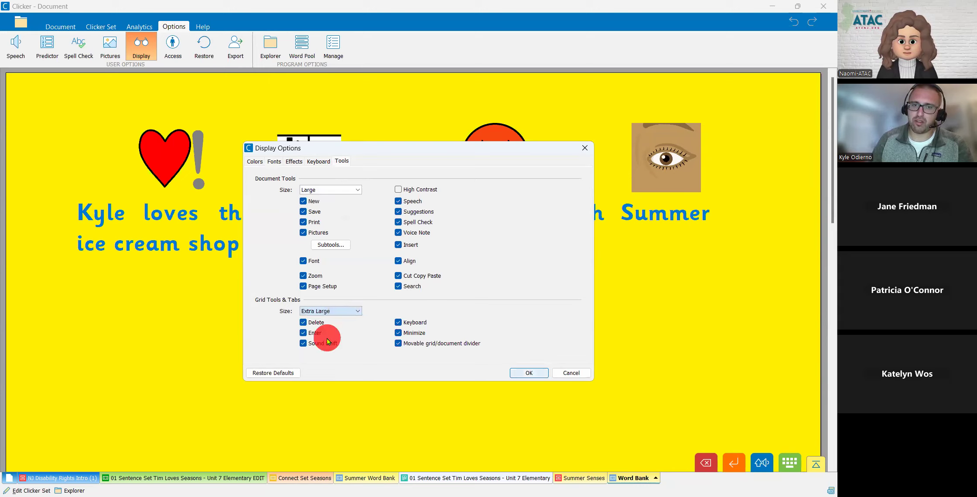
click(532, 378)
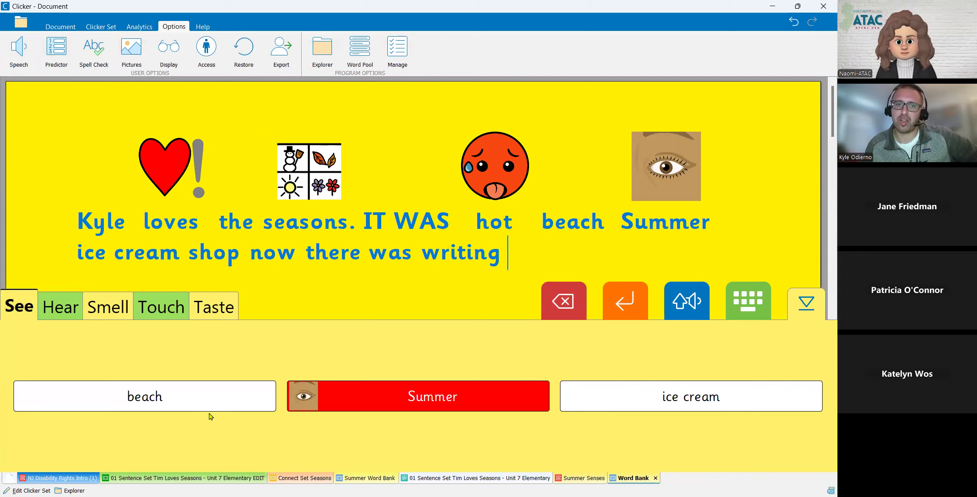
- Switch to the "01 Sentence Set Tim Loves Seasons - Unit 7 Elementary EDIT" set and advance to "It is summer. It is hot."
click(192, 478)
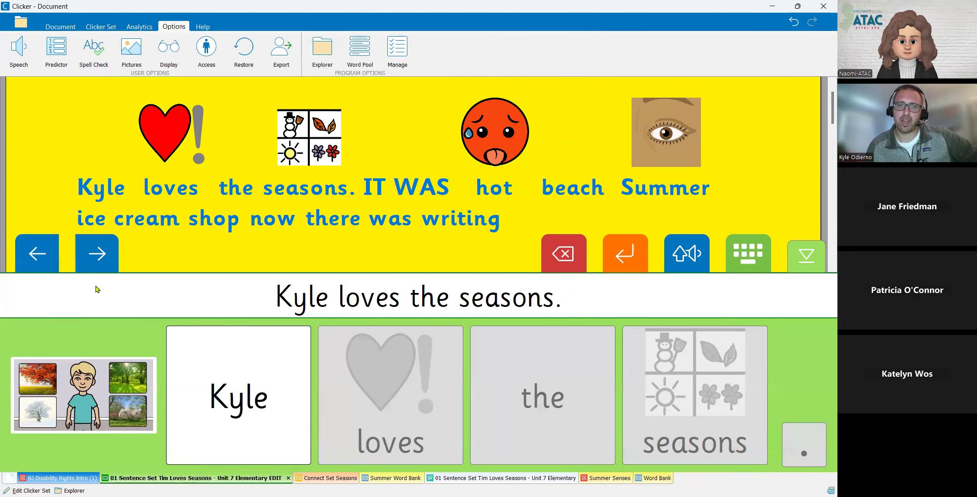
click(101, 256)
click(102, 257)
click(102, 257)
click(101, 256)
click(101, 256)
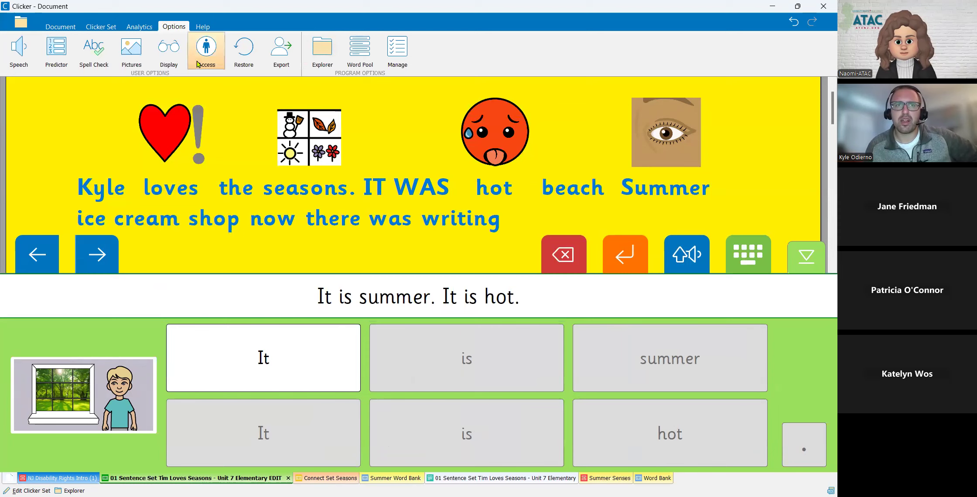
- Examine the Eye Gaze, Single Switch and Two Switches settings in the access options
click(209, 69)
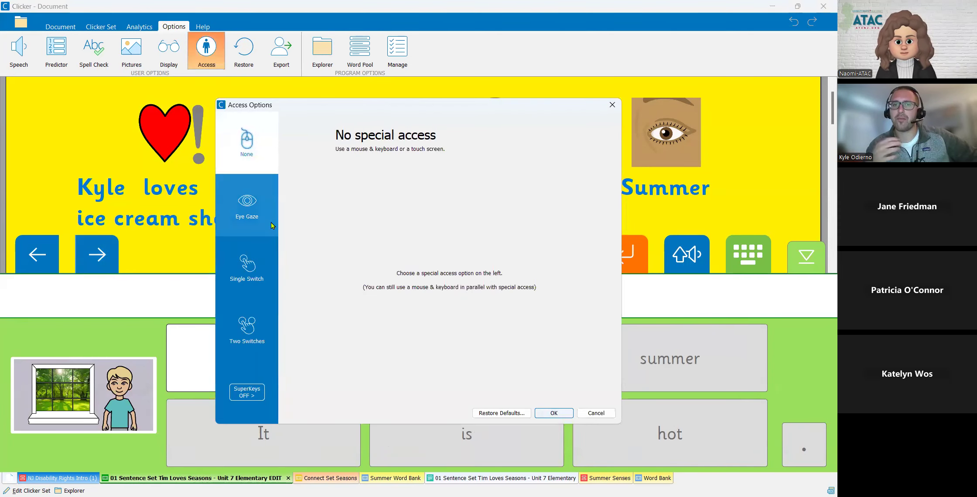
click(271, 225)
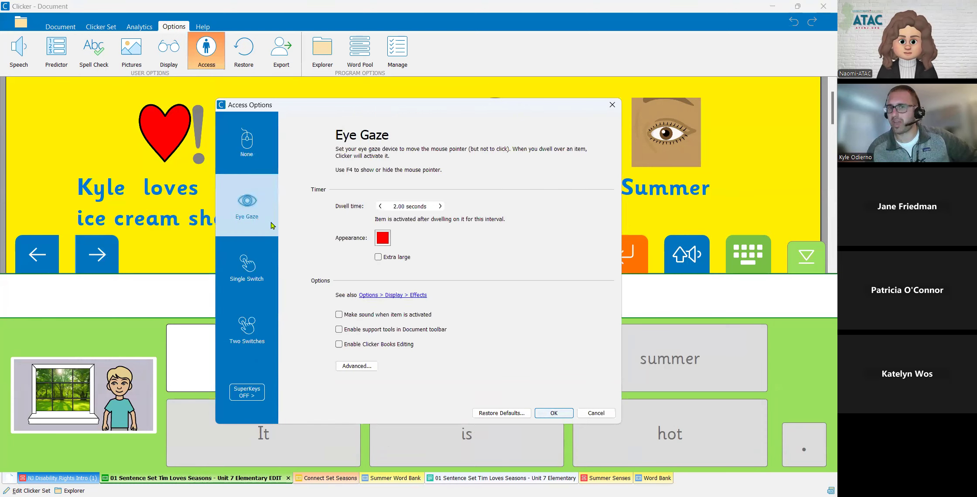
click(254, 291)
click(254, 331)
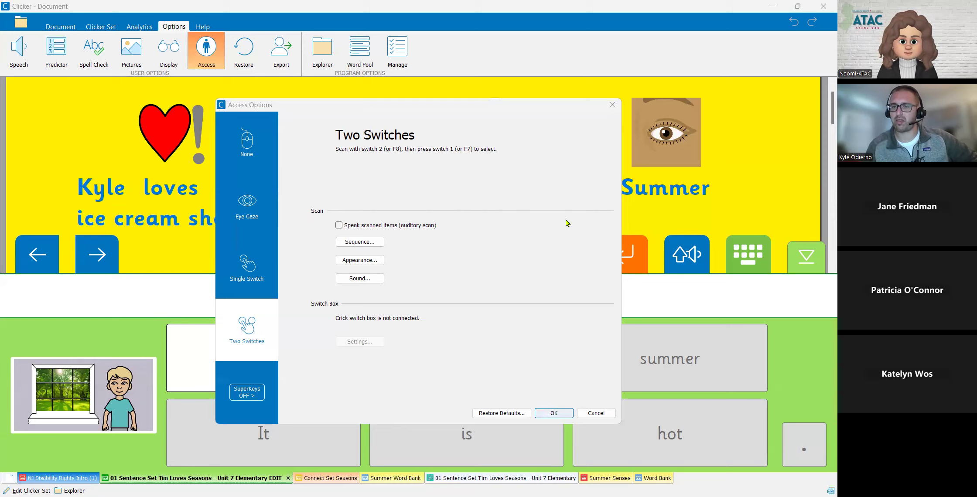
- Turn on SuperKeys for the keyboard only, with Two Switches as the access method, and apply the access options
click(261, 342)
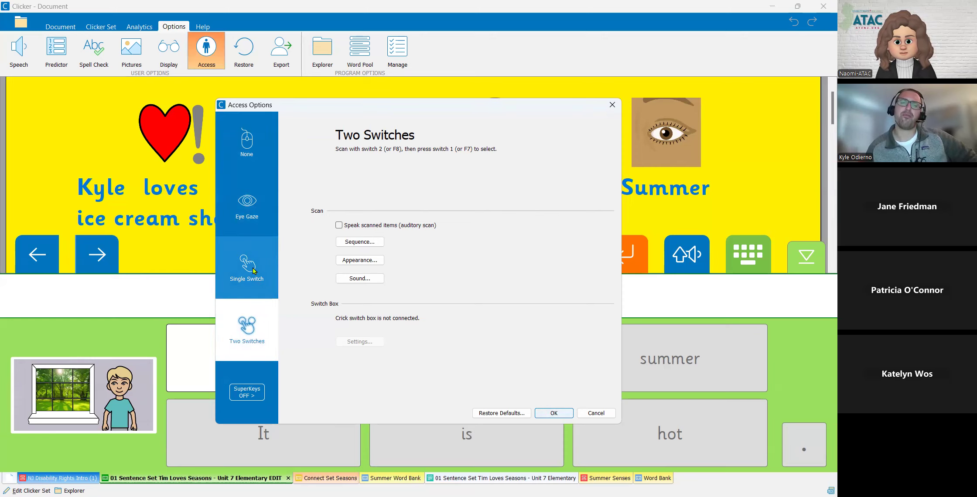
click(245, 395)
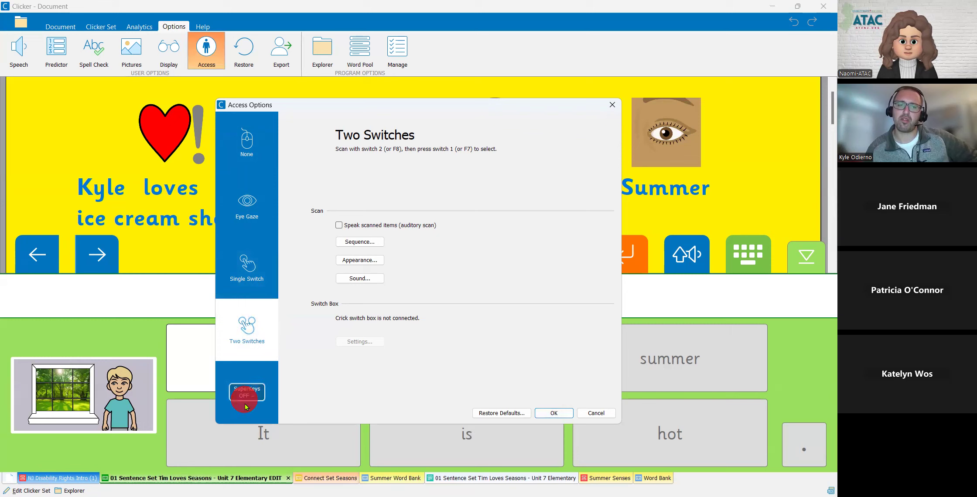
click(338, 216)
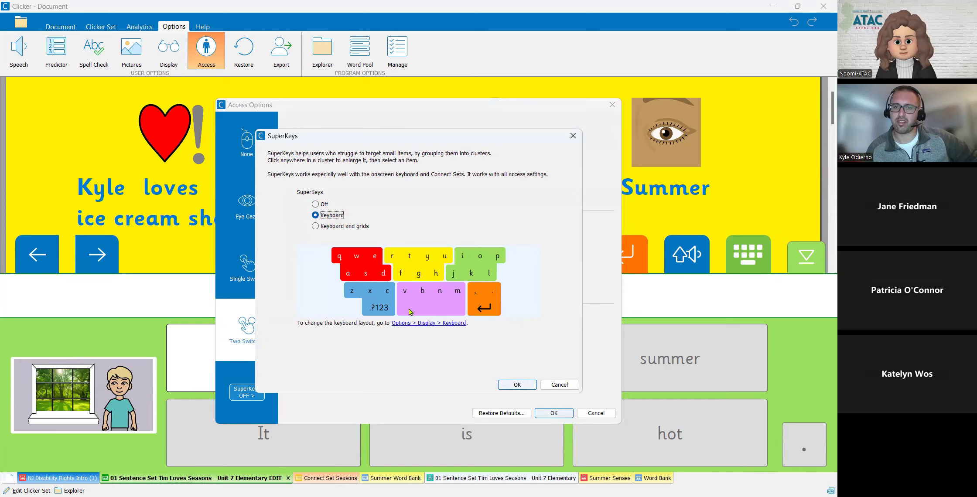
click(516, 385)
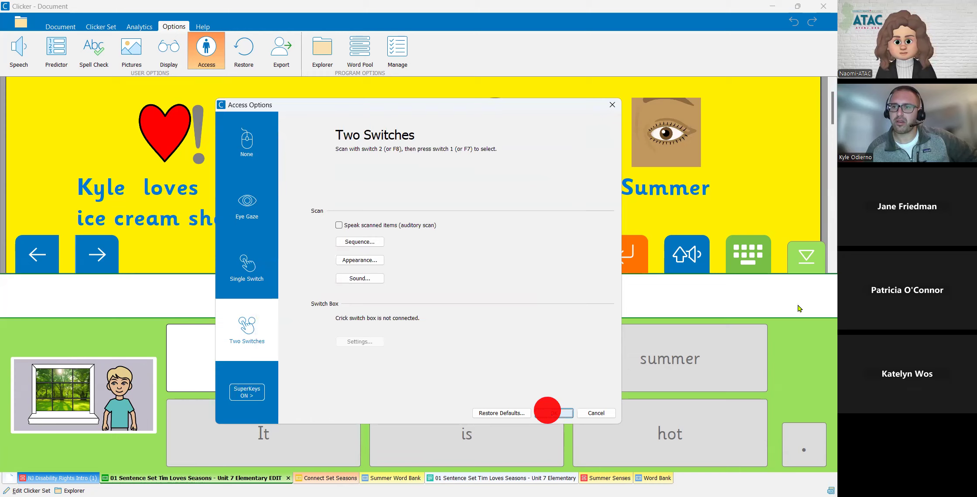
click(550, 411)
- Show the on-screen keyboard and enlarge the red, yellow and orange key clusters in turn, closing each without entering a character
click(747, 256)
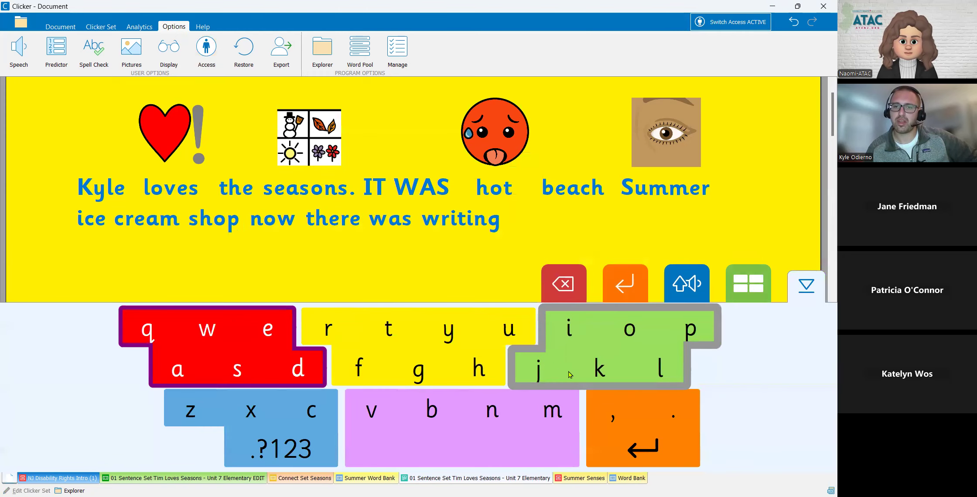
click(272, 352)
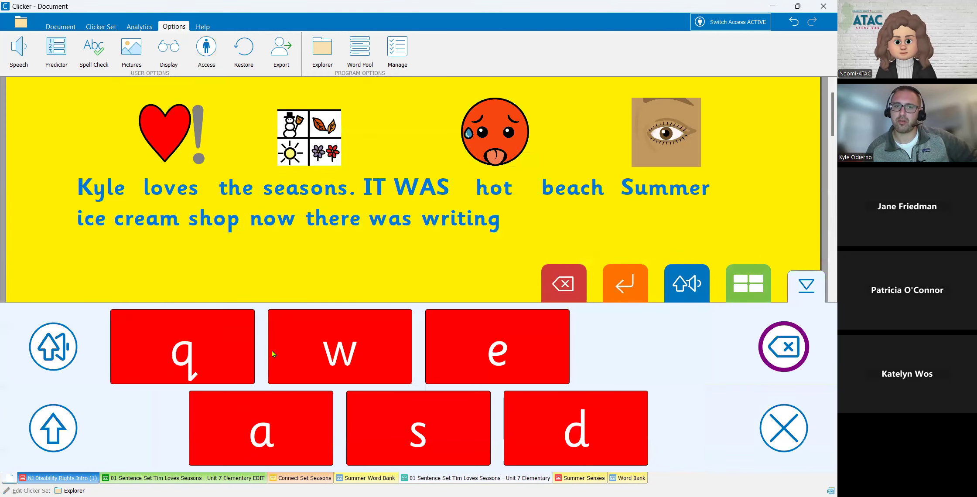
click(781, 427)
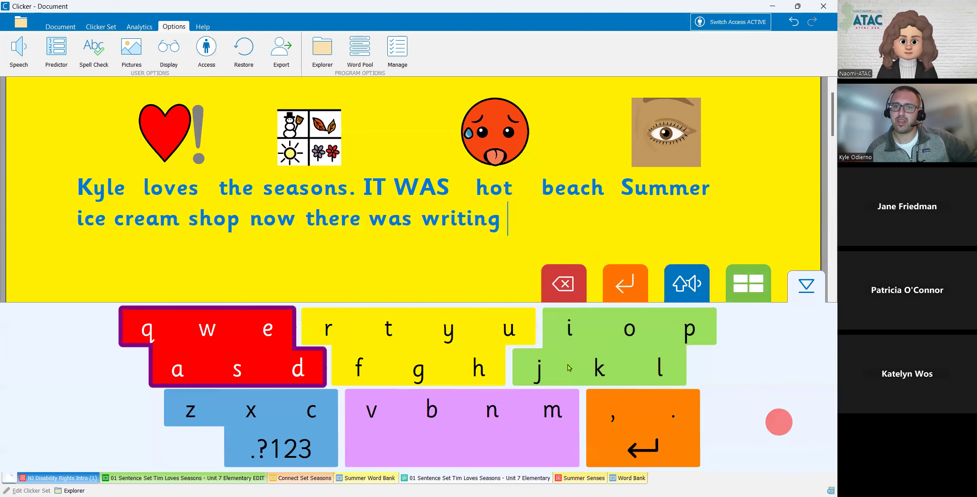
click(483, 340)
click(790, 431)
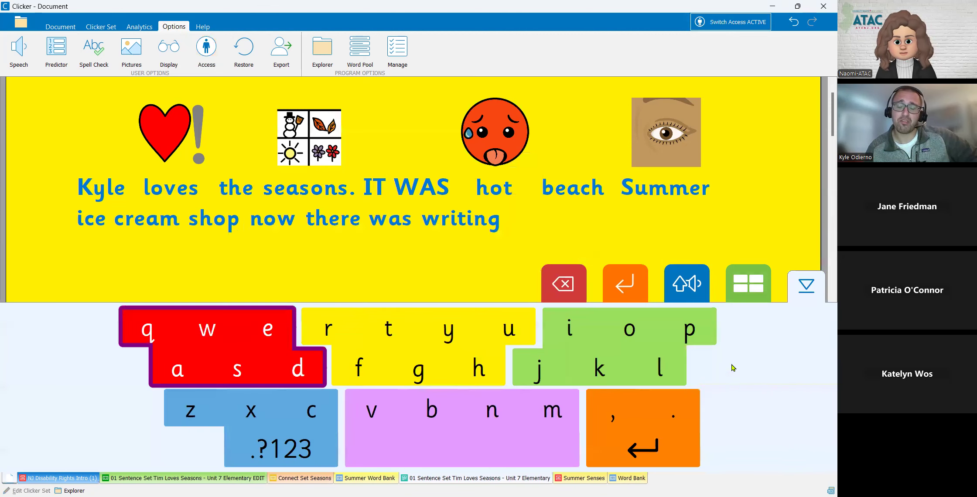
click(636, 426)
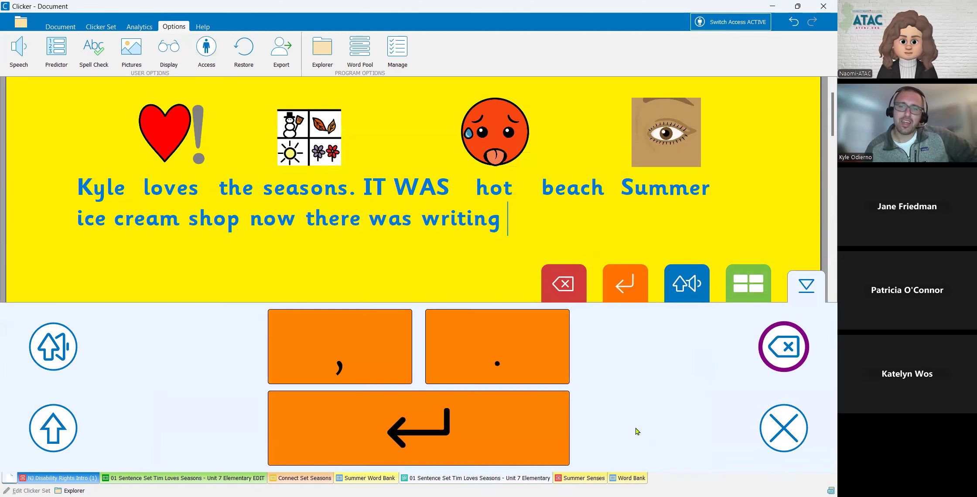
click(792, 437)
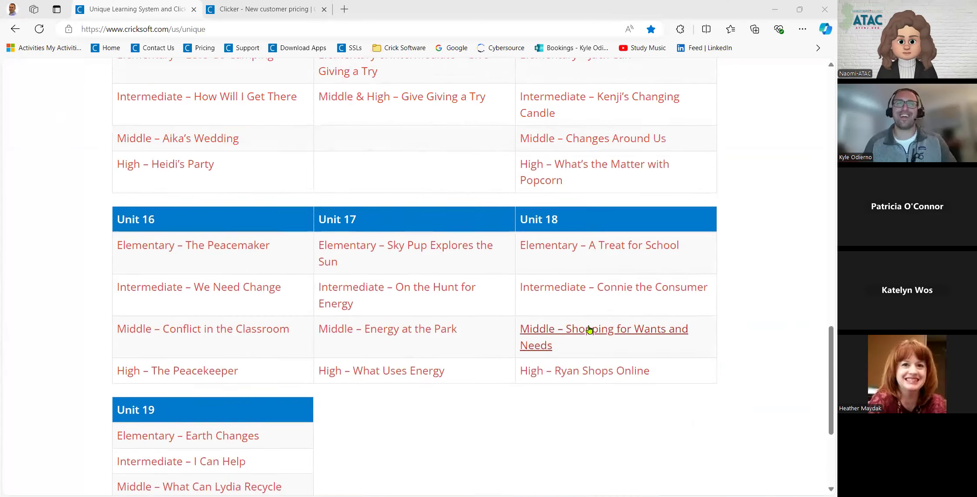
- Switch to the browser's Unique Learning System and Clicker page and examine the introduction and the Sentence Set links for Units 1 to 19
scroll(589, 331, up, 7)
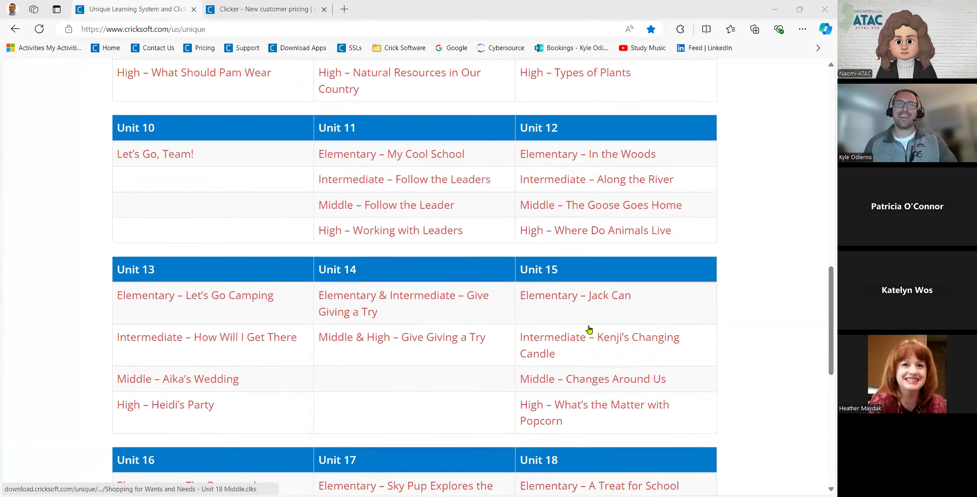
scroll(588, 305, up, 5)
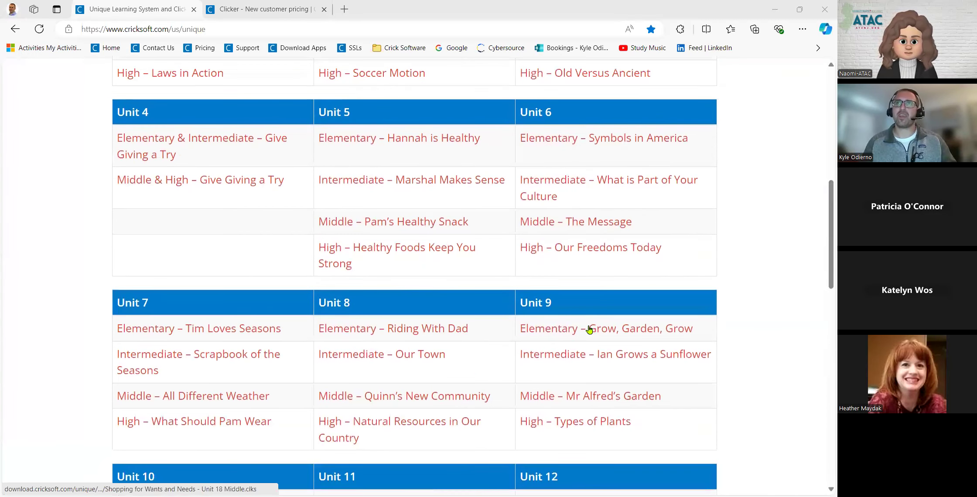
scroll(589, 266, up, 10)
scroll(358, 245, down, 6)
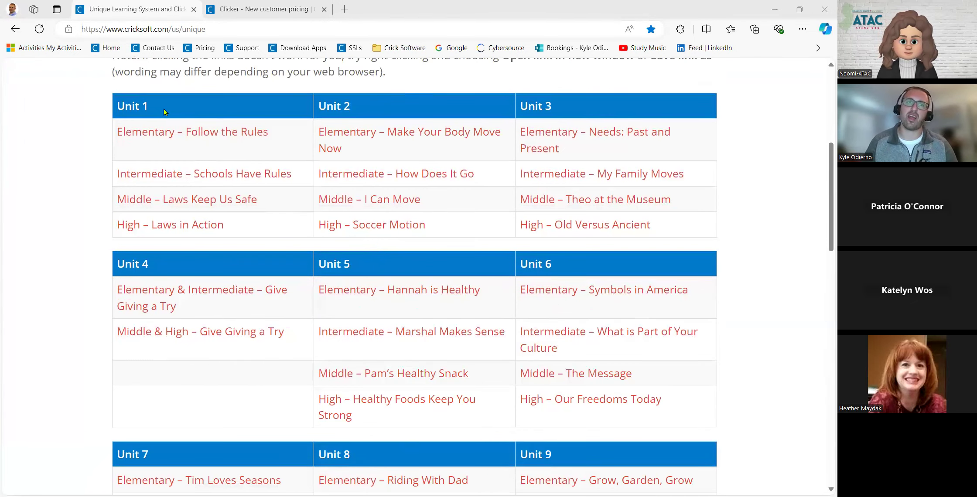
scroll(626, 282, down, 10)
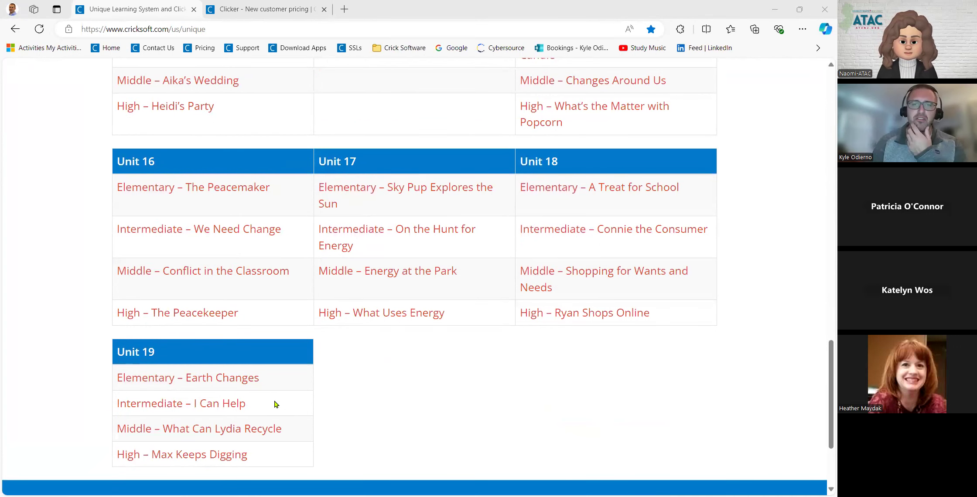
scroll(369, 412, up, 3)
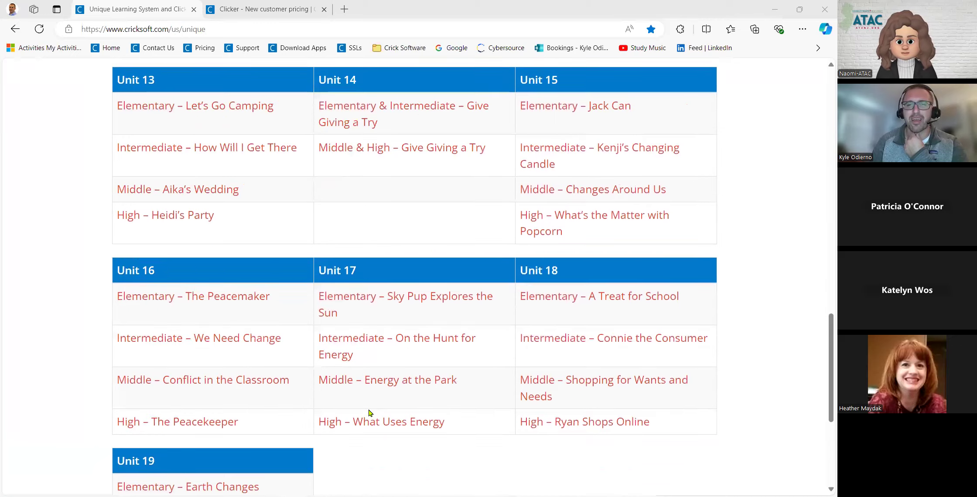
scroll(368, 412, up, 15)
scroll(368, 413, up, 8)
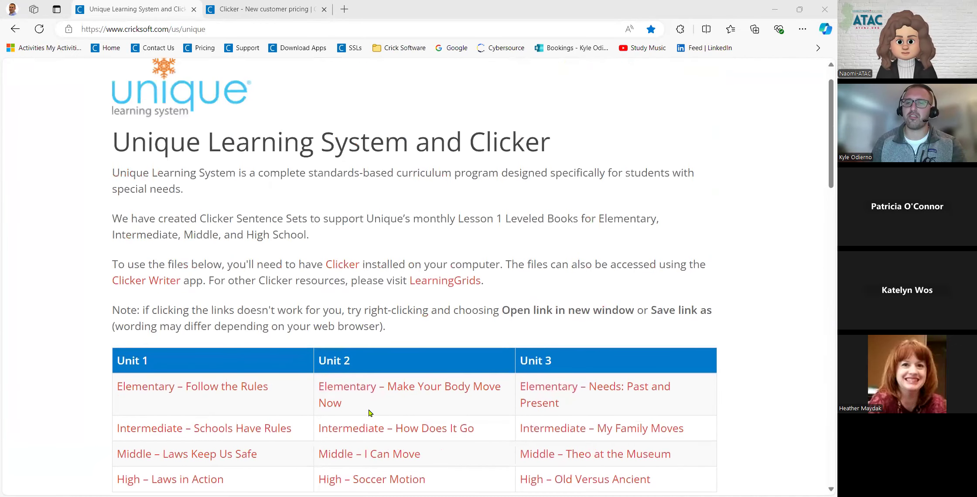
scroll(368, 413, down, 6)
scroll(368, 413, up, 7)
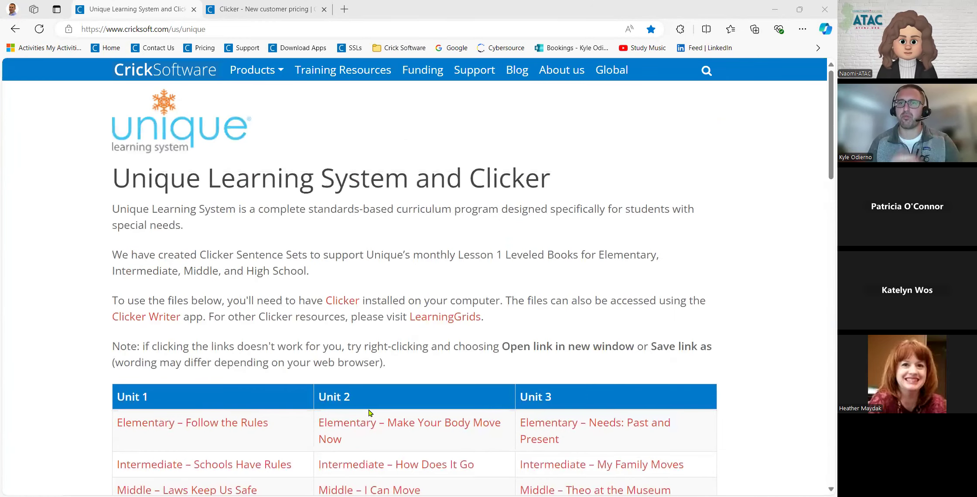
click(389, 280)
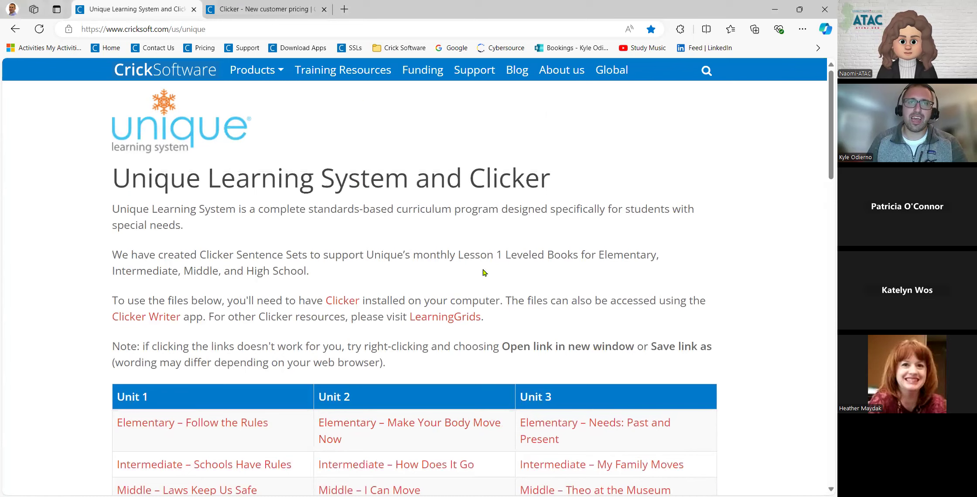